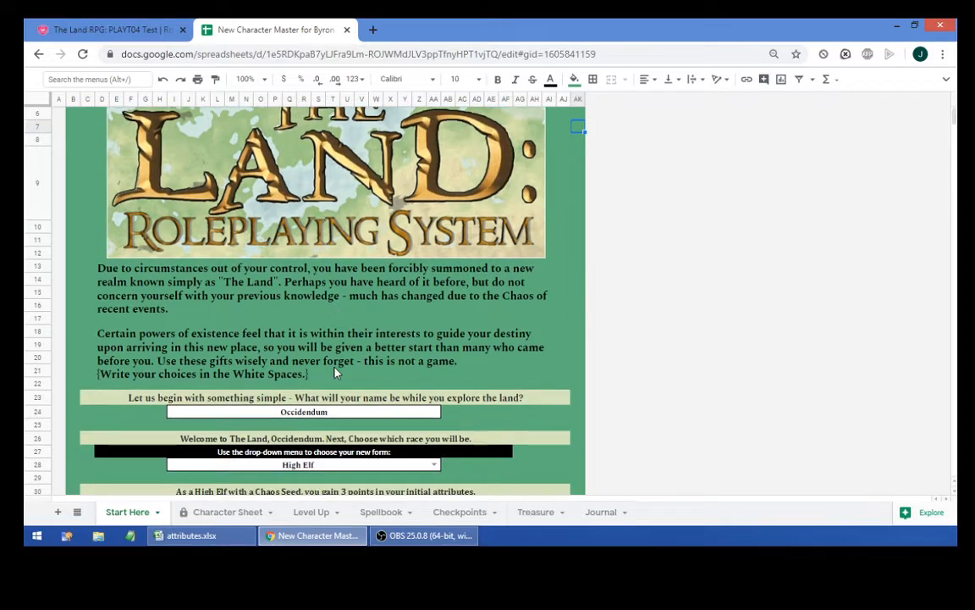
- Review the form's name, race, attribute and armor answers, and view the melee weapon choices for the primary hand
scroll(335, 371, "down", 1)
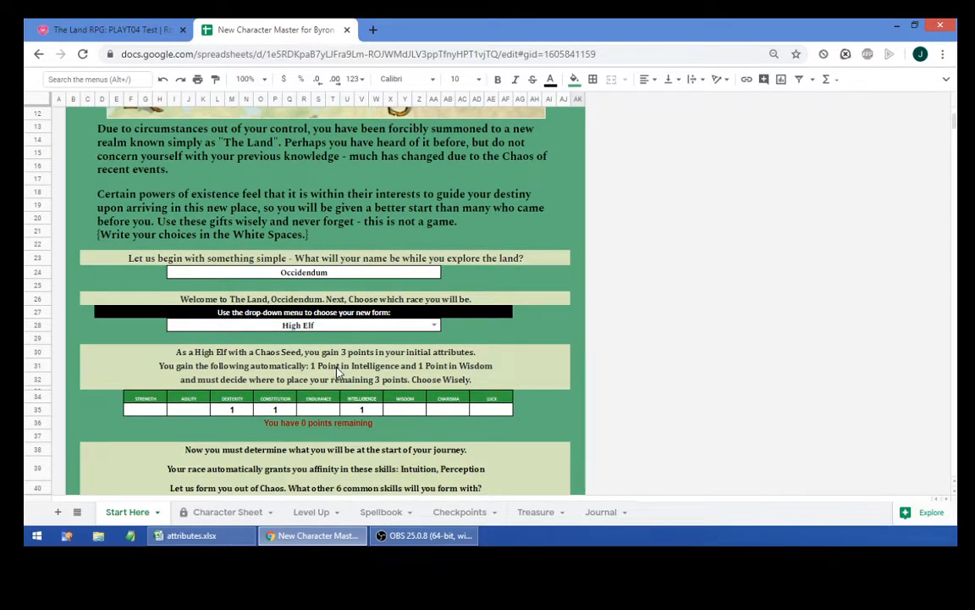
scroll(339, 370, "down", 5)
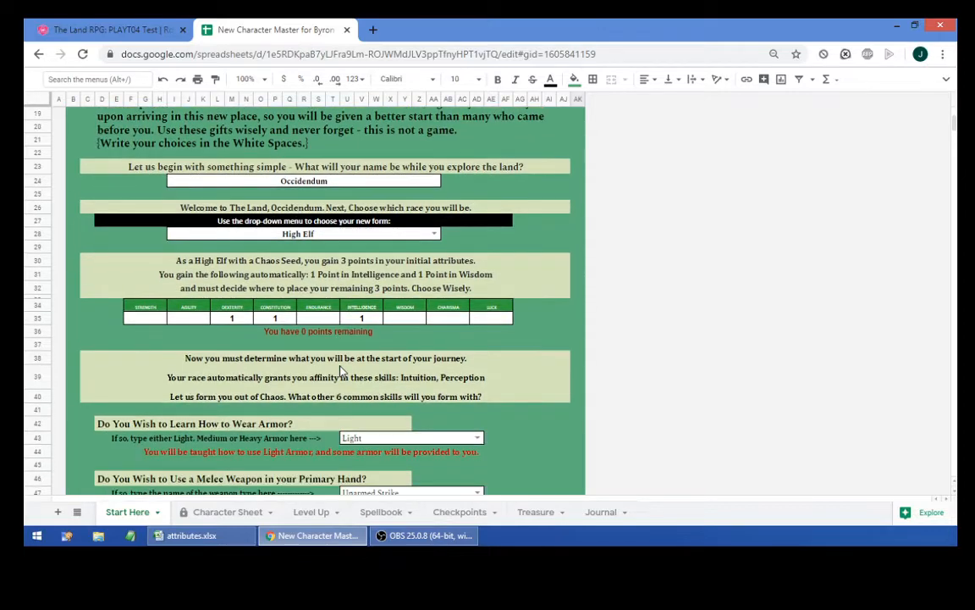
scroll(342, 370, "down", 3)
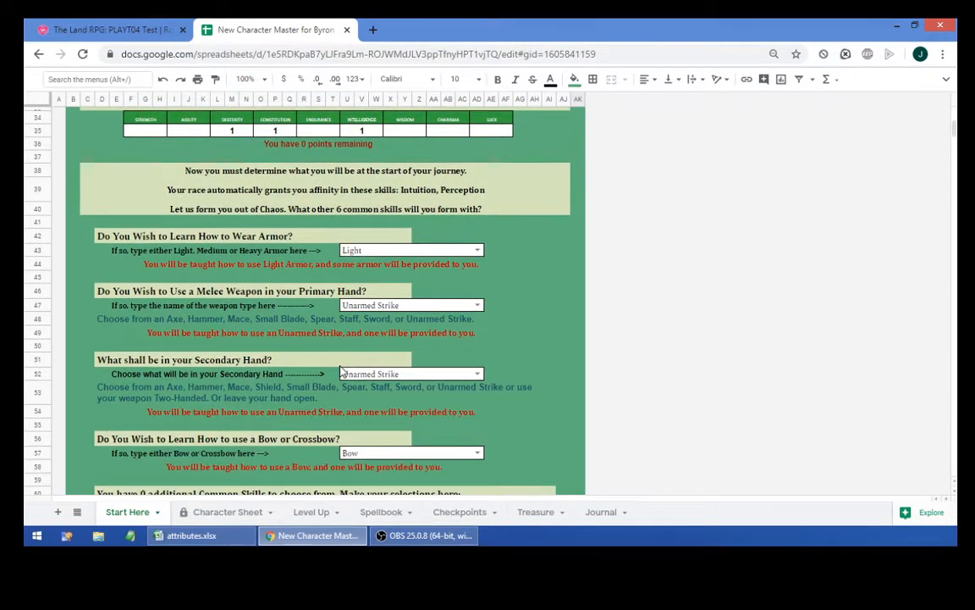
scroll(342, 373, "down", 2)
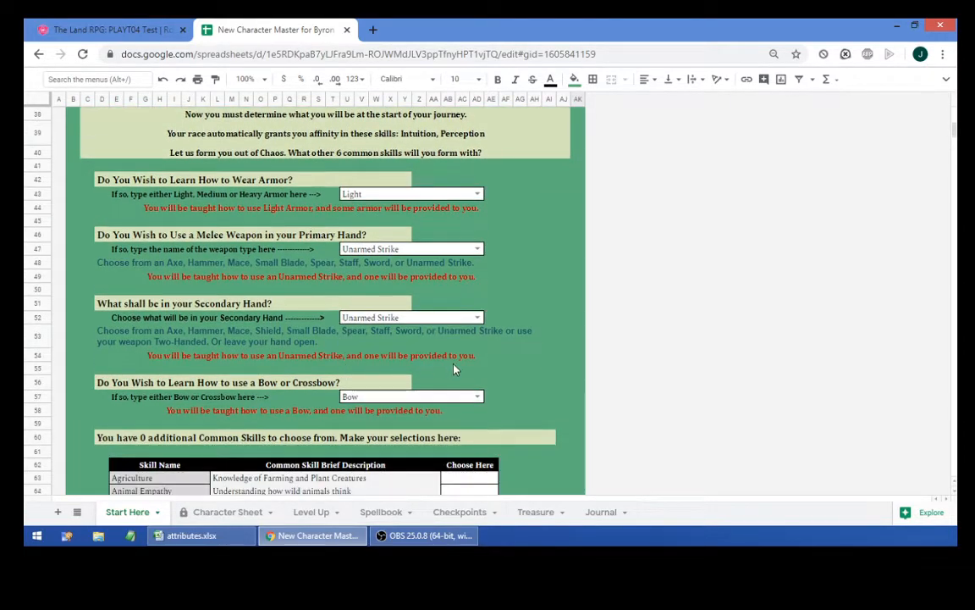
left_click(478, 248)
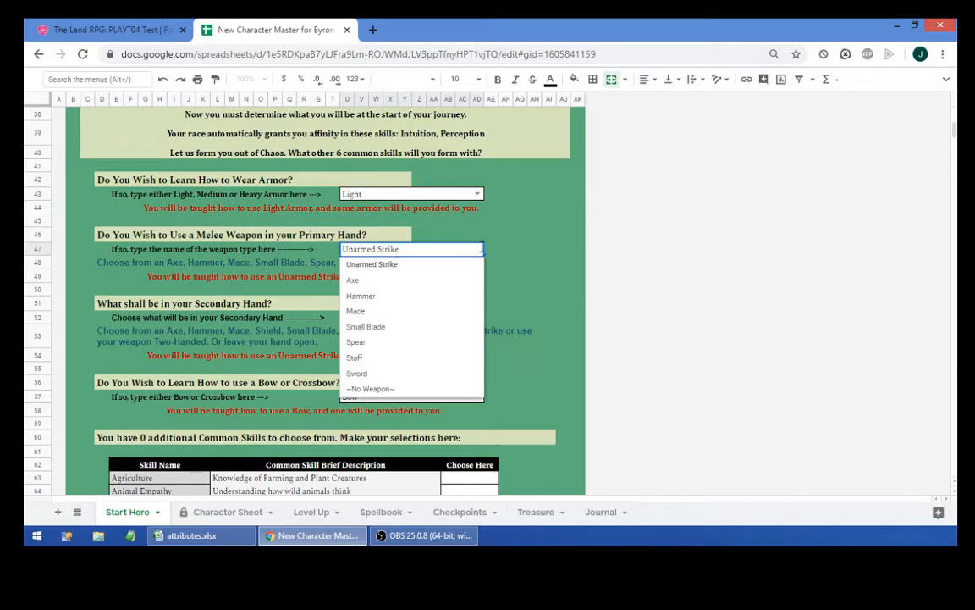
left_click(520, 237)
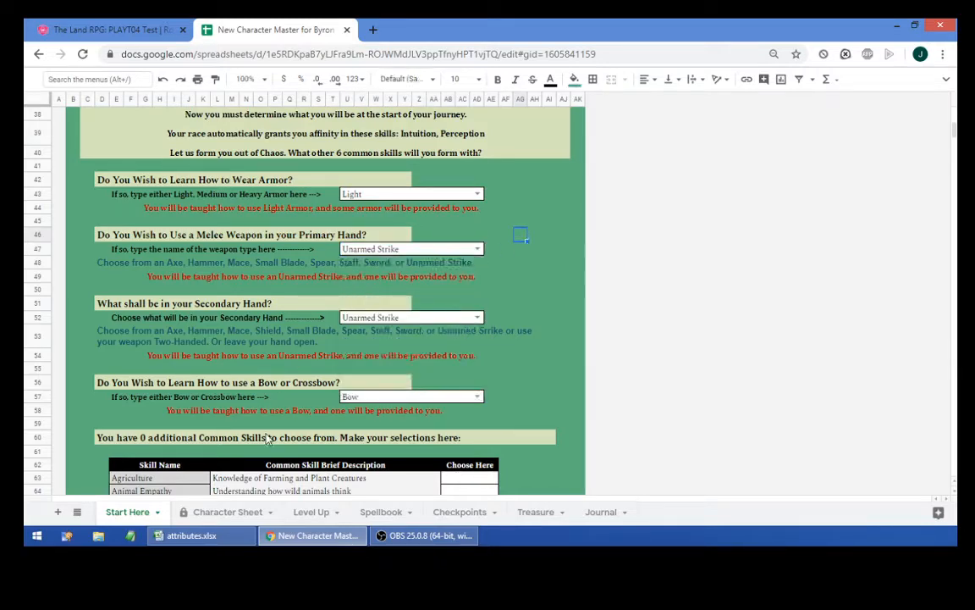
- Set the primary-hand melee weapon to Axe, checking the Character Sheet's attack rolls before and after the change
left_click(222, 513)
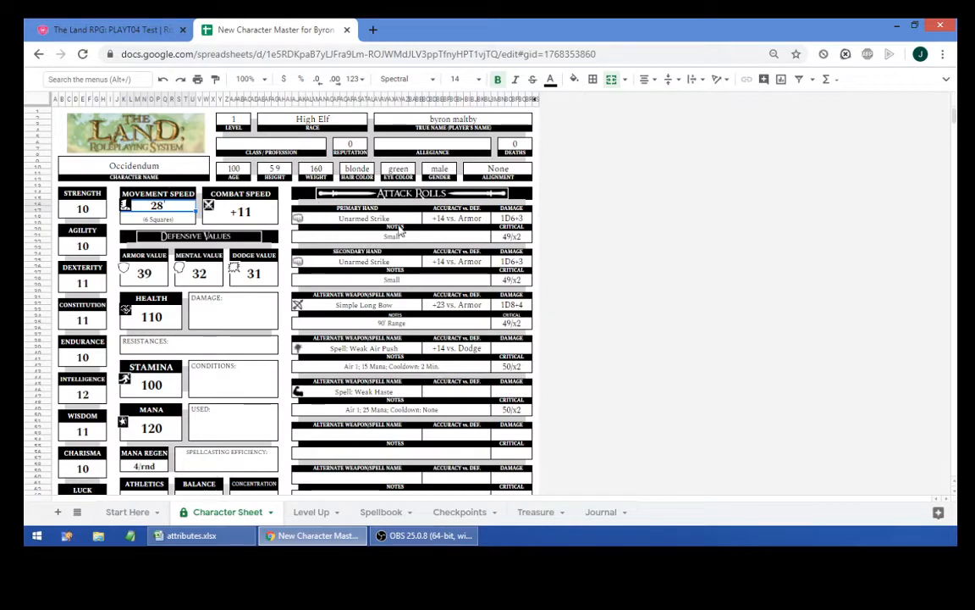
left_click(129, 512)
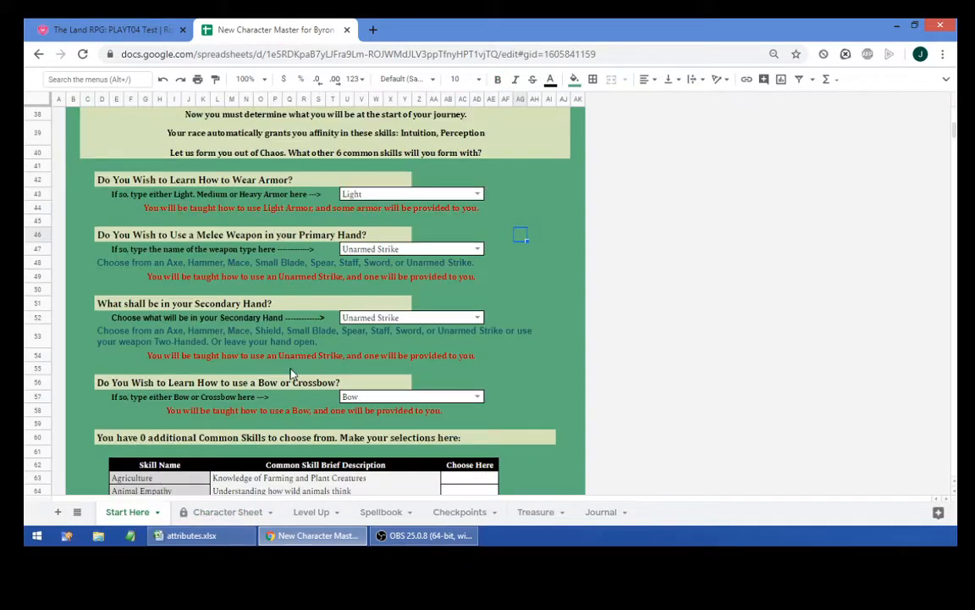
left_click(476, 249)
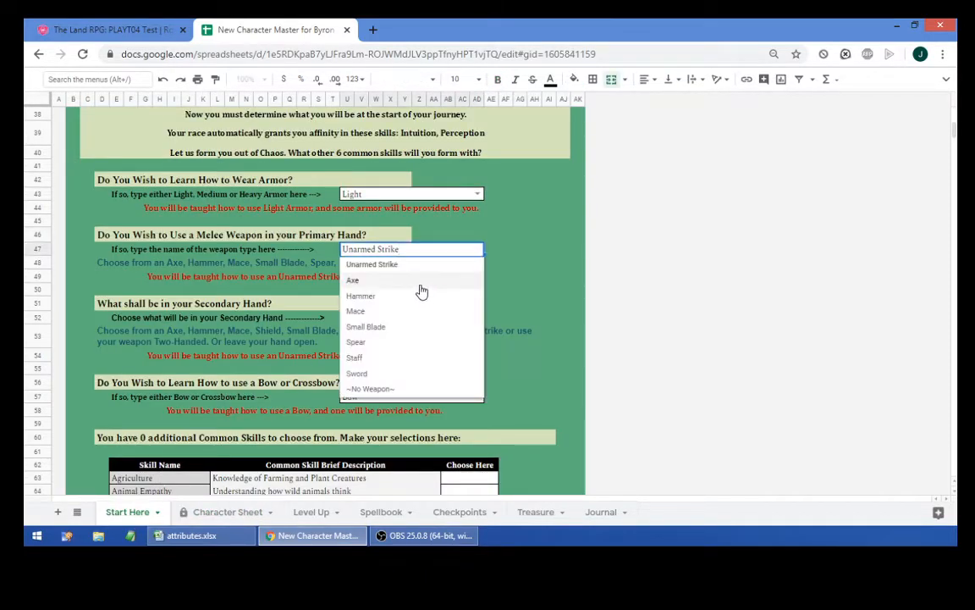
left_click(419, 281)
left_click(225, 512)
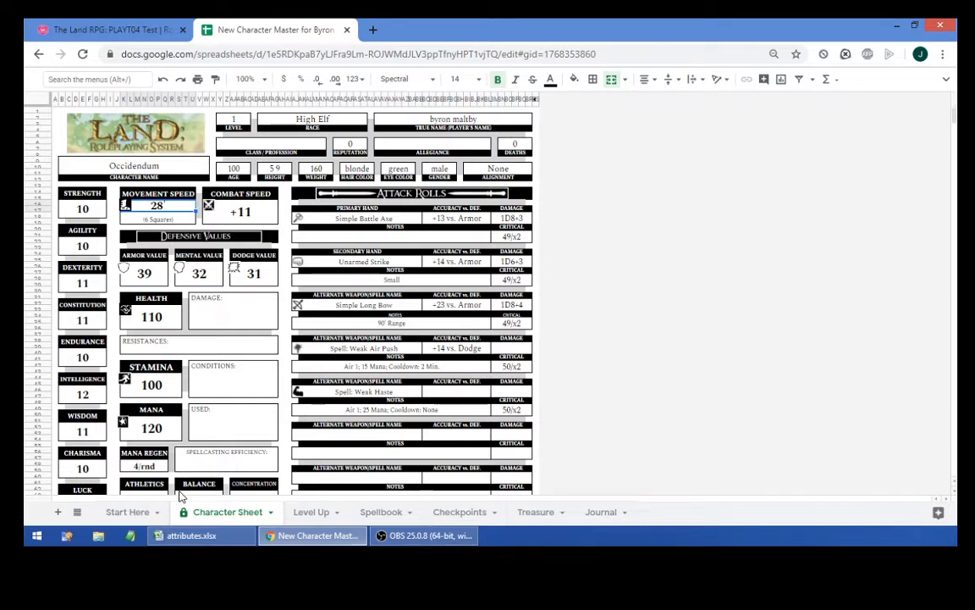
left_click(129, 512)
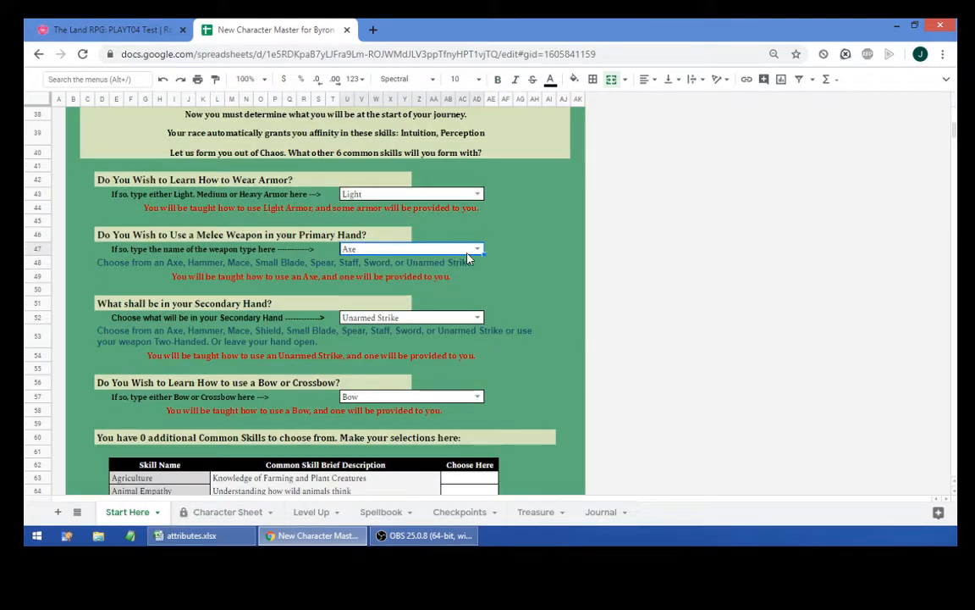
- Return the primary-hand melee weapon to Unarmed Strike
left_click(477, 249)
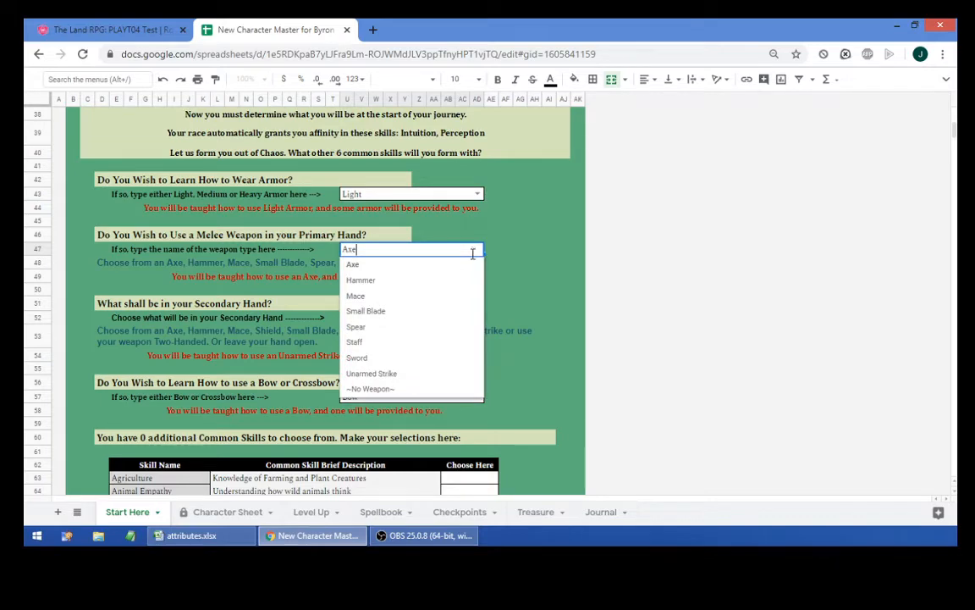
left_click(412, 377)
left_click(549, 305)
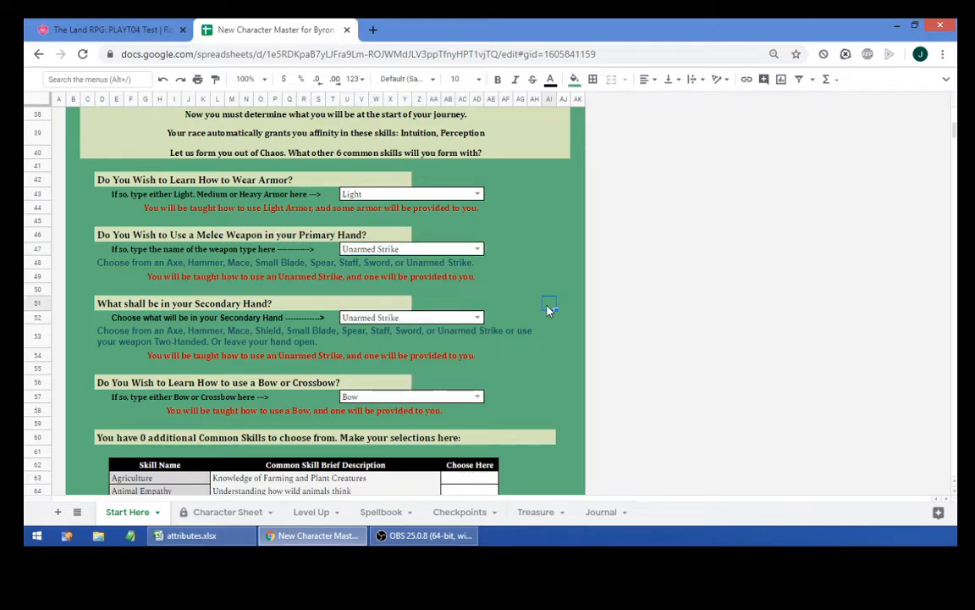
- Examine the common skills, magic and uncommon skills, physical description, player name and starting gift sections of the form
scroll(547, 312, "down", 3)
scroll(547, 312, "down", 9)
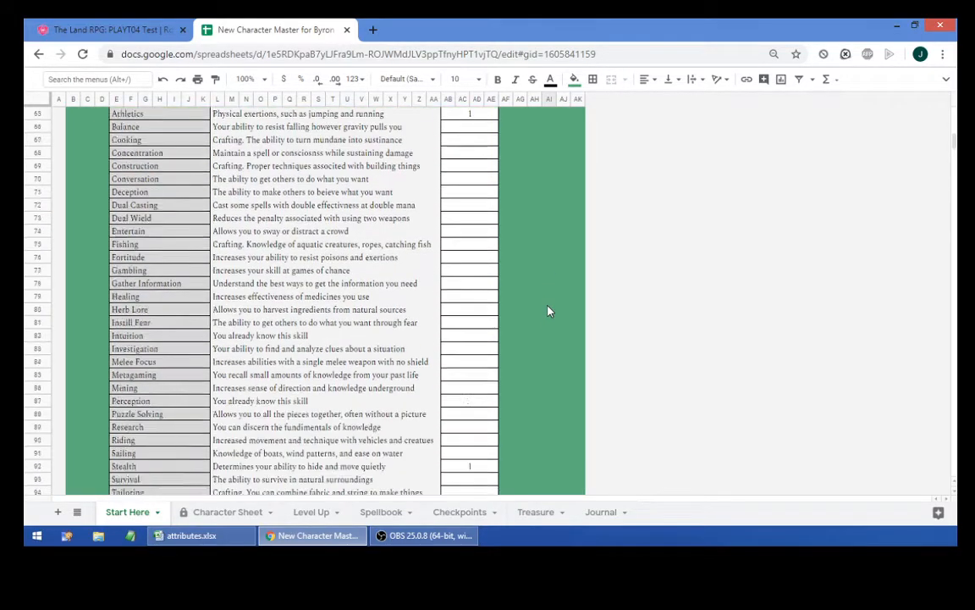
scroll(547, 312, "down", 5)
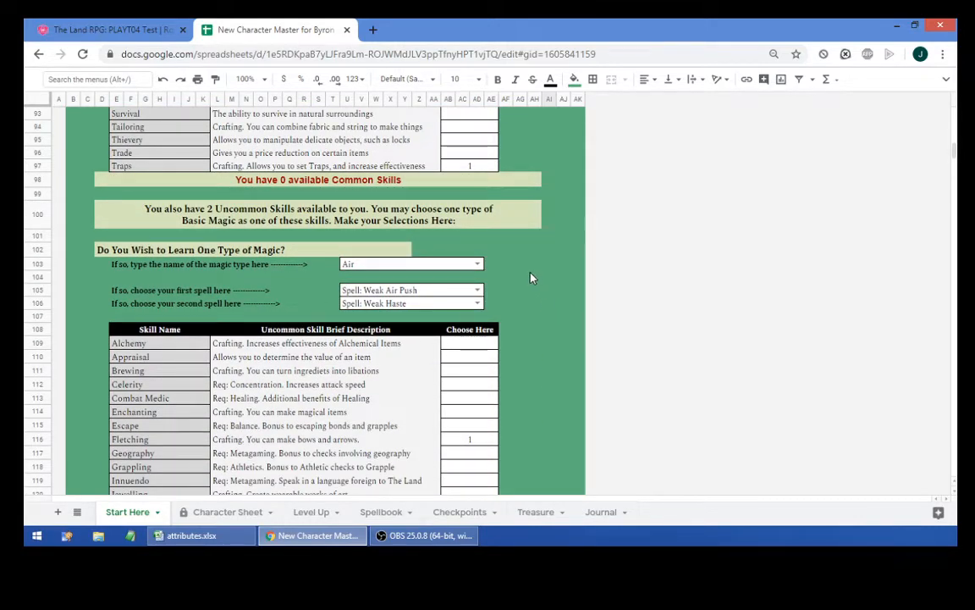
scroll(534, 279, "down", 6)
scroll(530, 287, "down", 3)
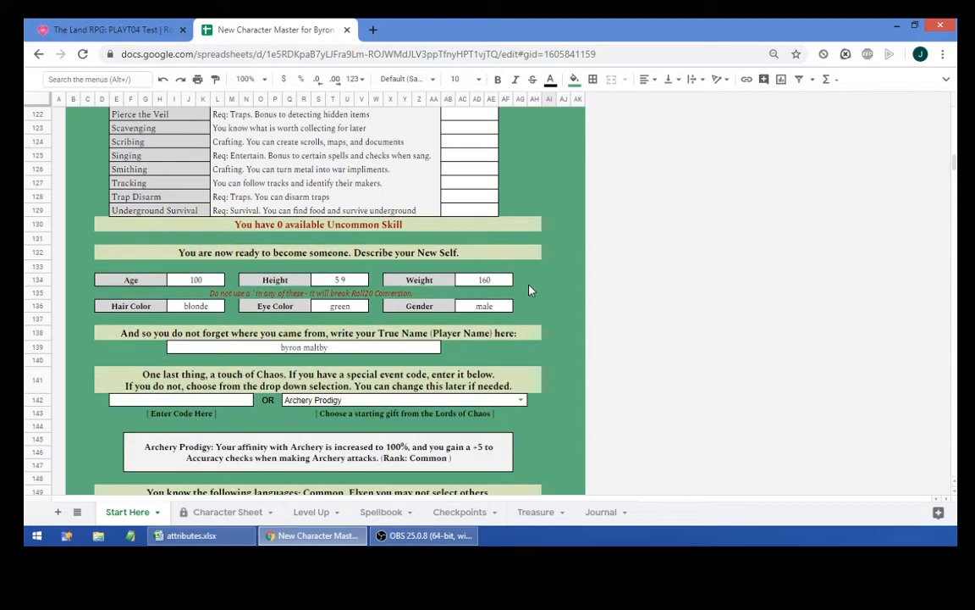
scroll(529, 289, "down", 1)
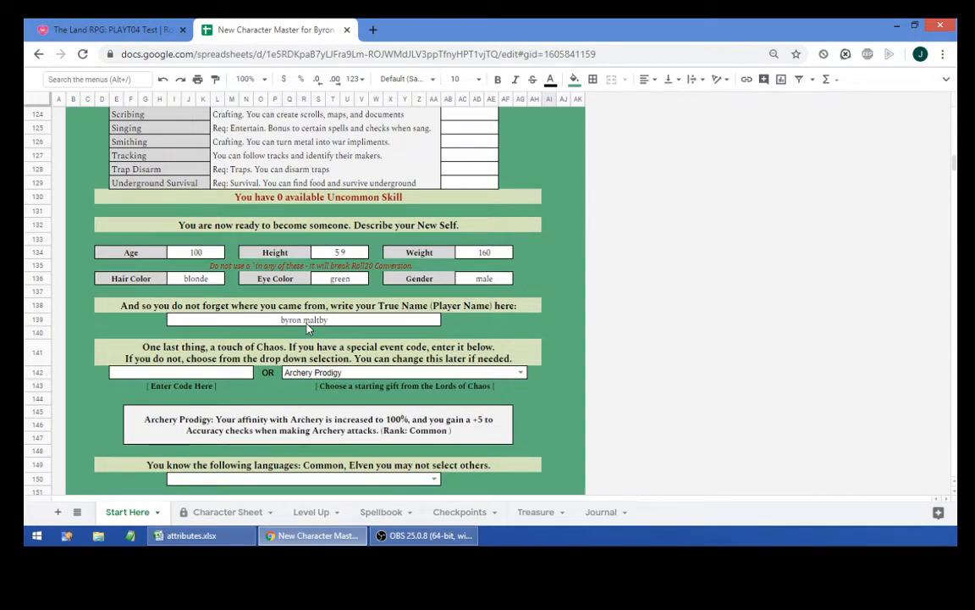
scroll(303, 318, "down", 2)
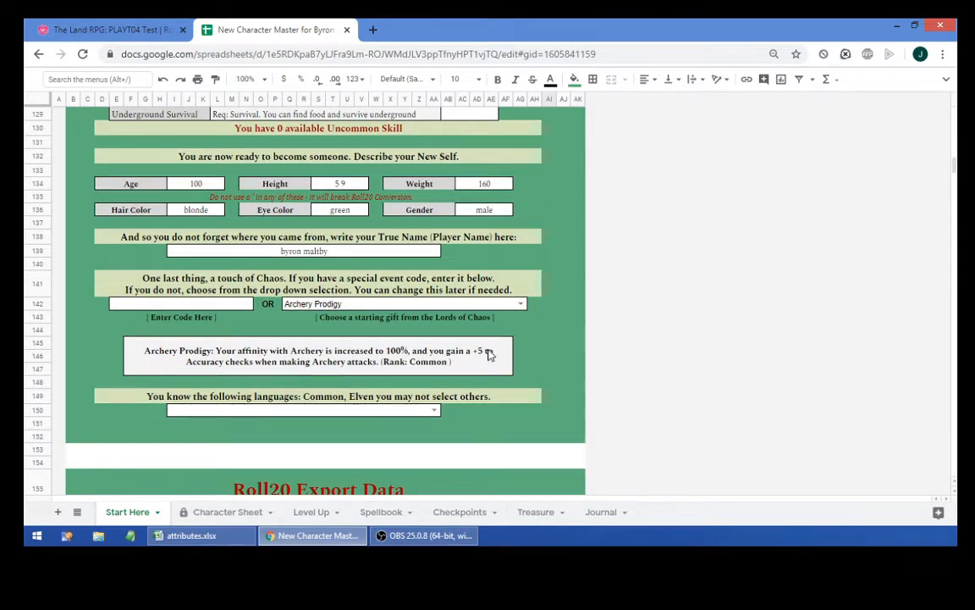
scroll(436, 334, "down", 1)
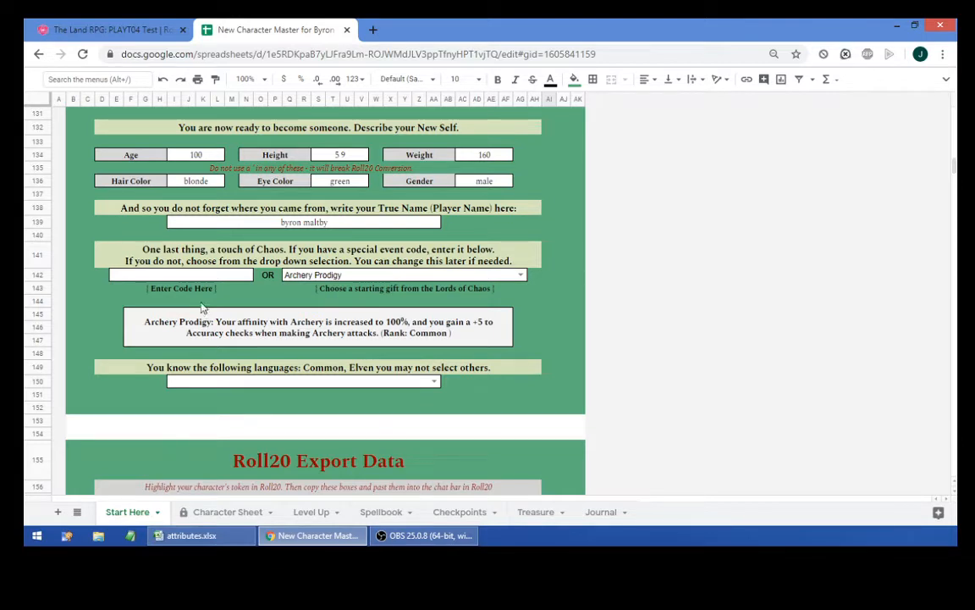
- Look over the event code field and the starting gift options, and view the Roll20 Export Data boxes
left_click(193, 275)
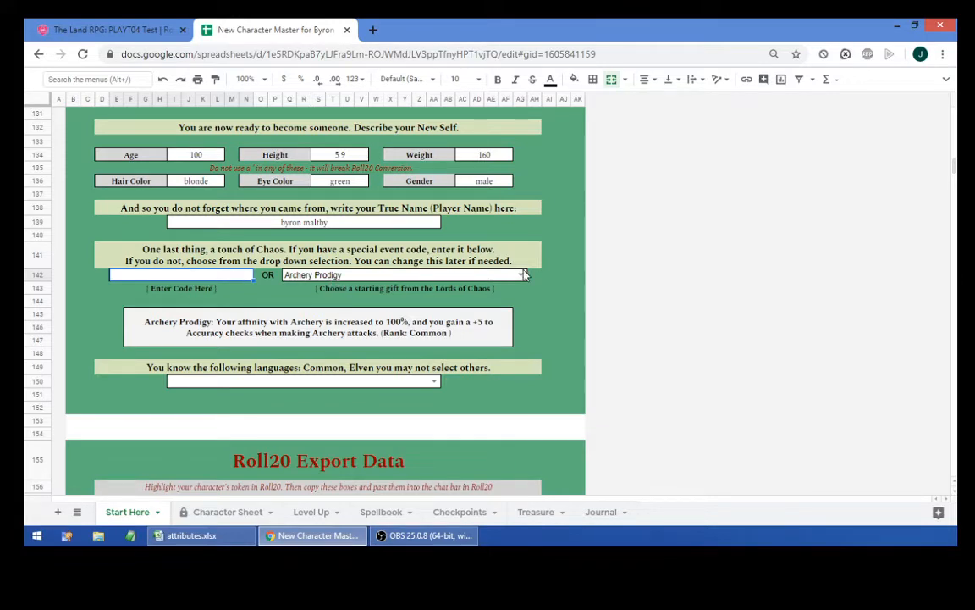
double_click(512, 275)
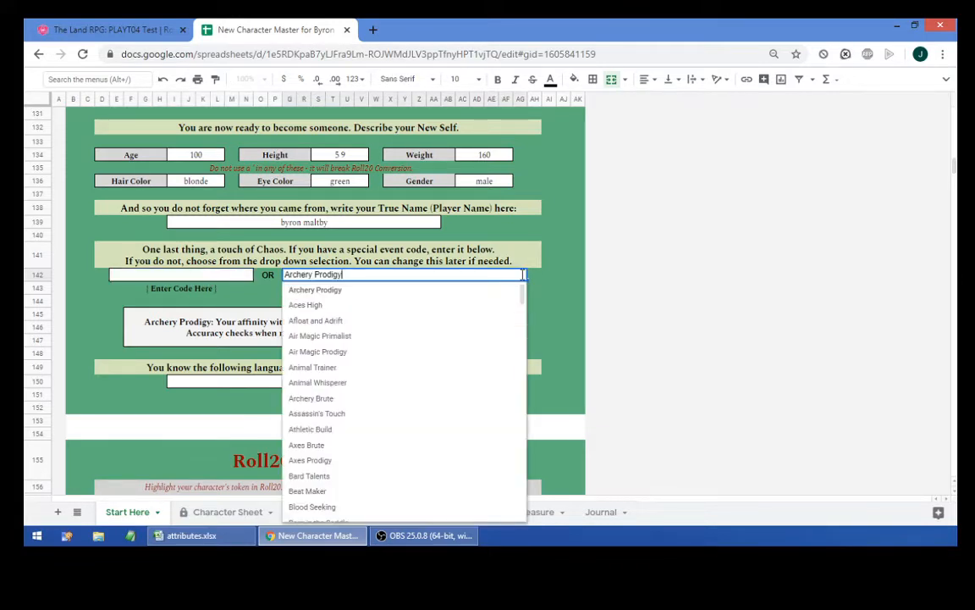
left_click(631, 278)
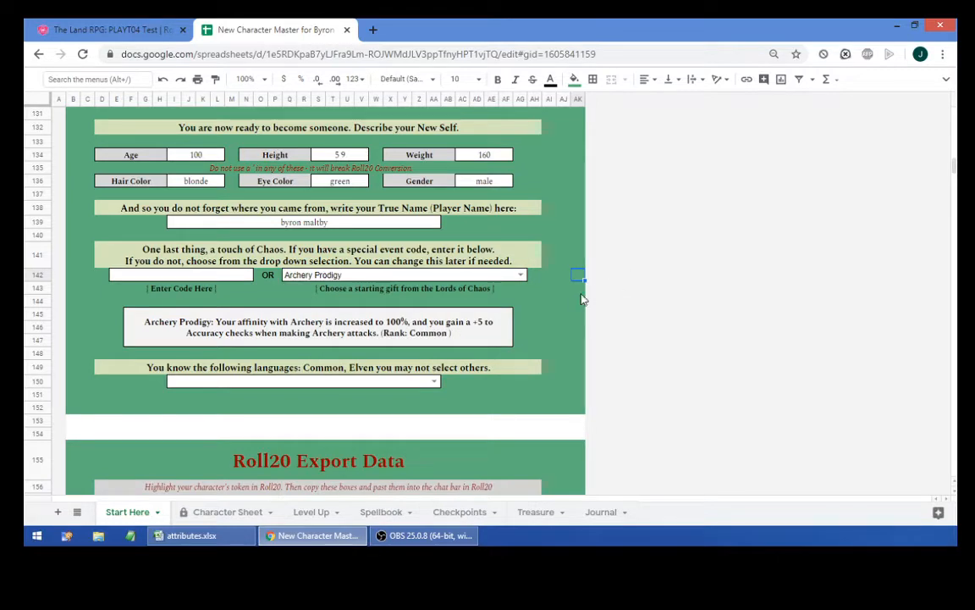
left_click(551, 315)
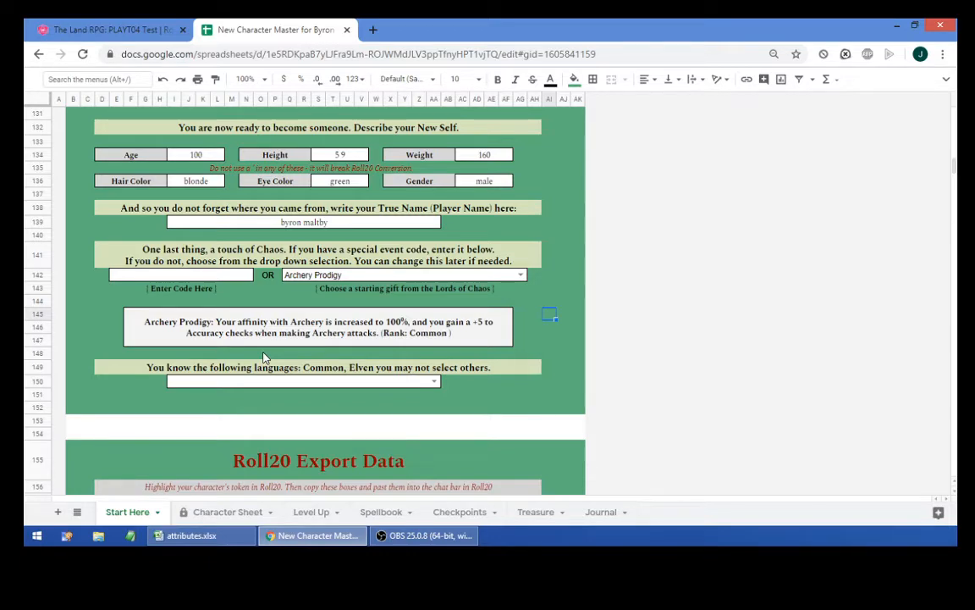
scroll(264, 357, "down", 3)
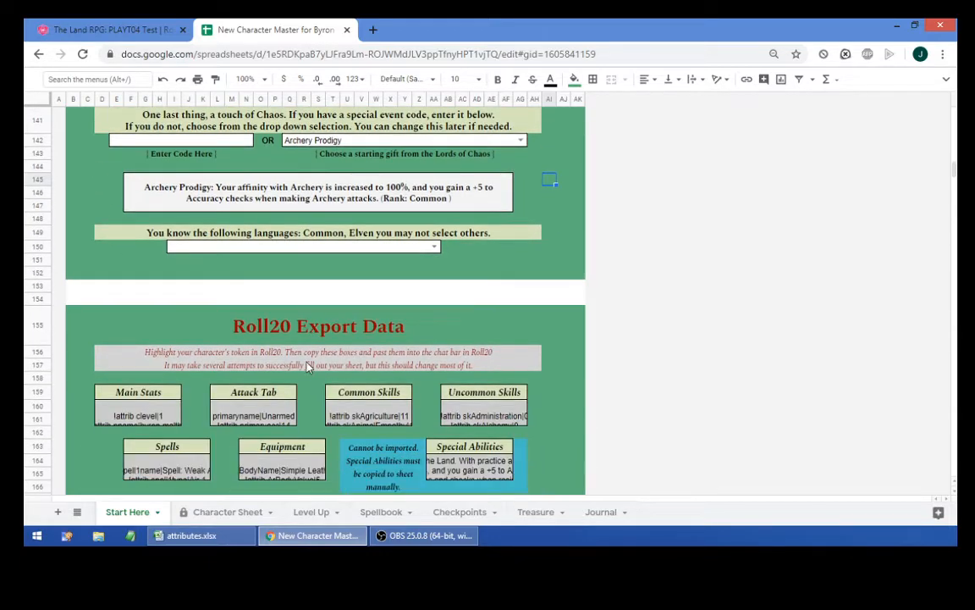
scroll(309, 359, "down", 2)
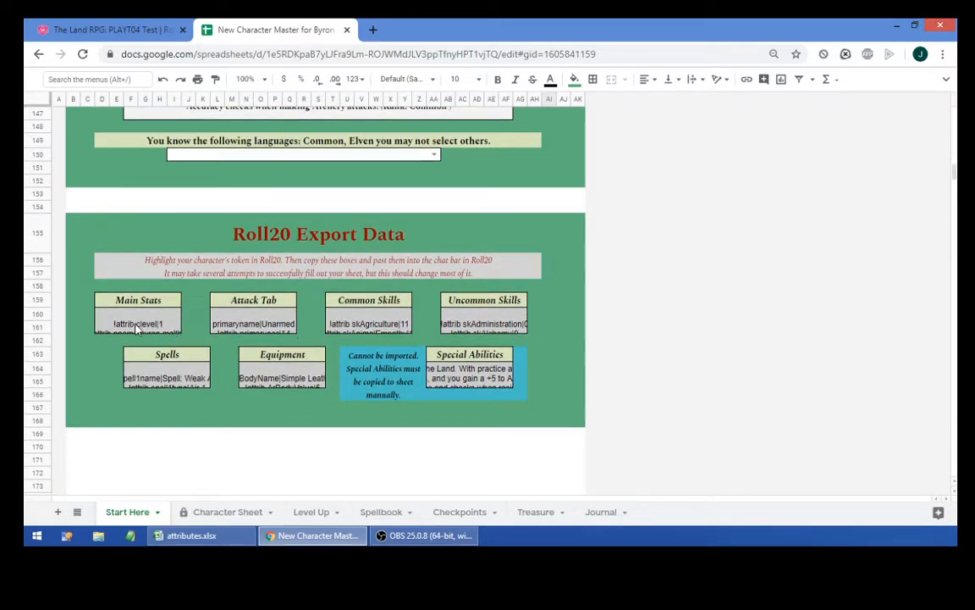
- Switch to the Roll20 game and place a Player Template token on the Character Import Demo map, leaving it selected
left_click(133, 32)
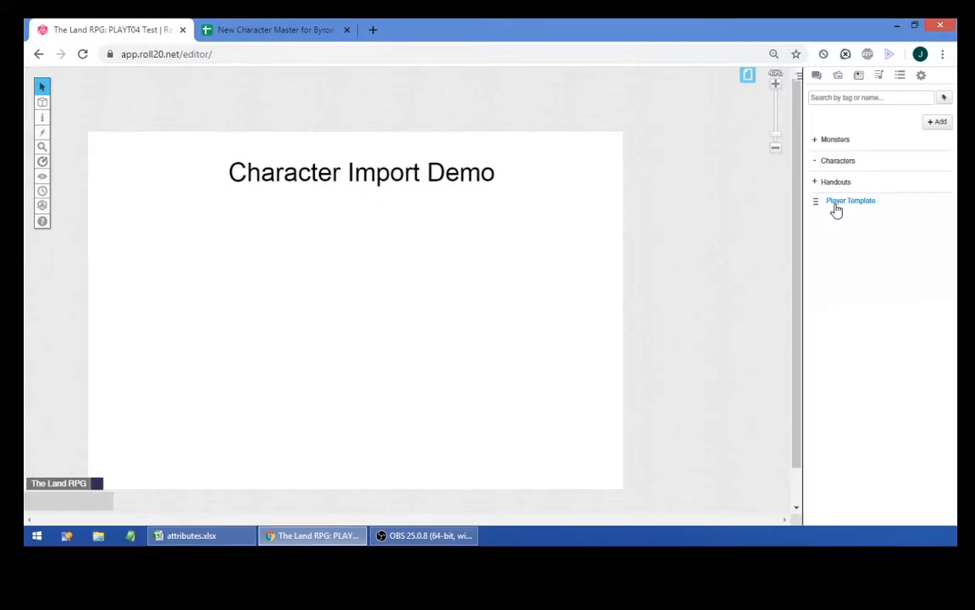
left_click_drag(836, 210, 403, 293)
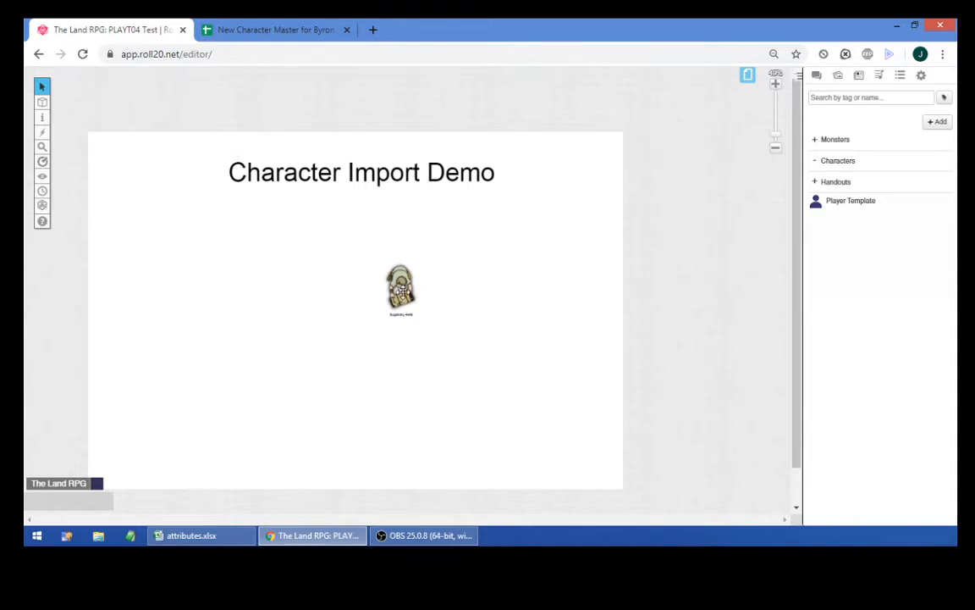
left_click(399, 295)
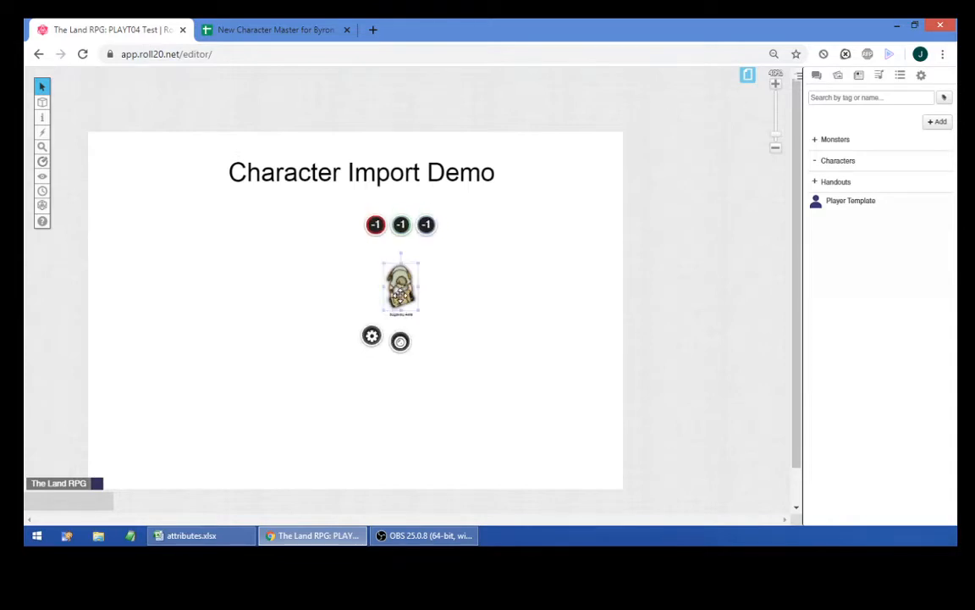
- View the Player Template's character sheet and enter Occidental as its new name in the character's edit form
left_click(862, 203)
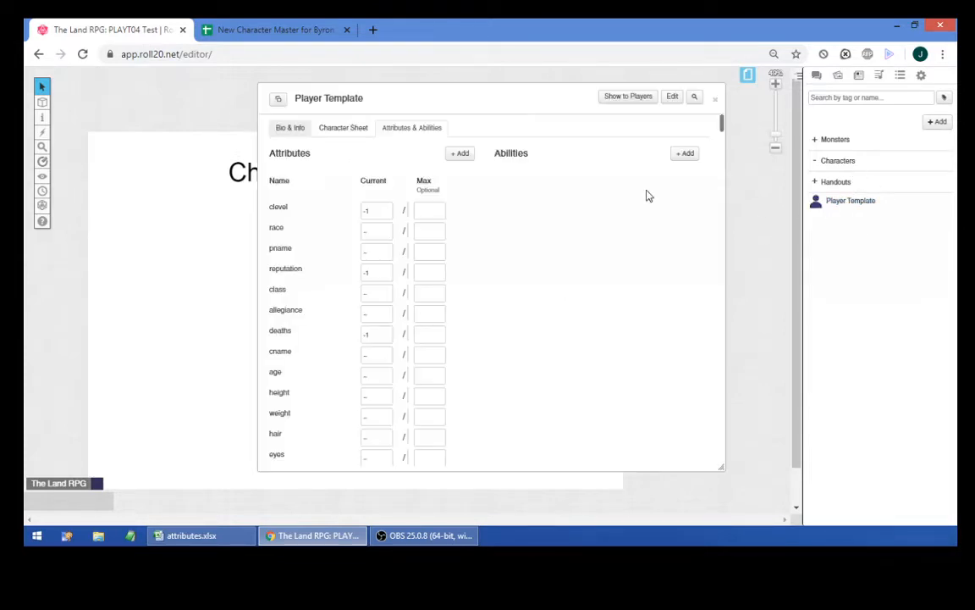
left_click(341, 132)
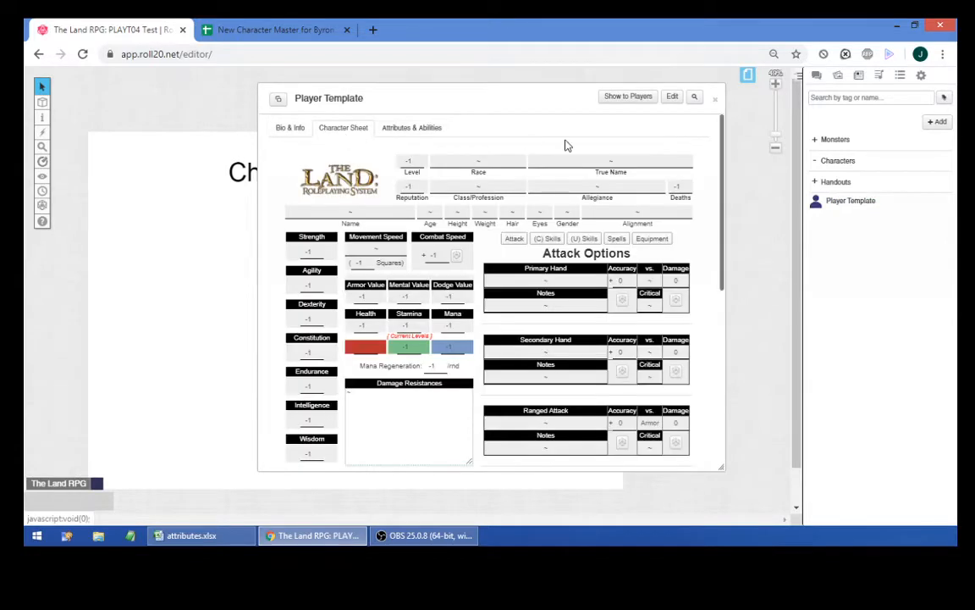
left_click(672, 96)
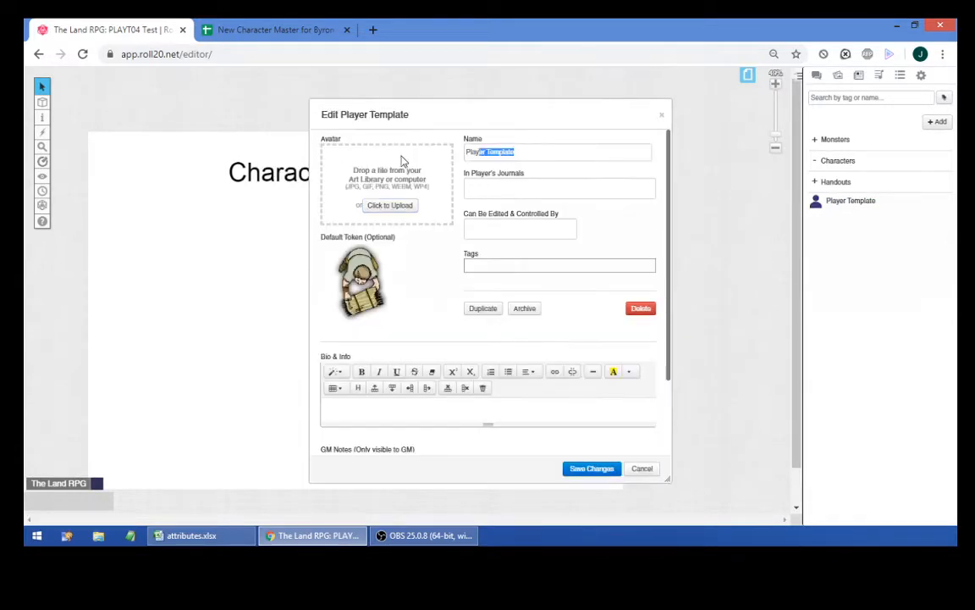
type("O")
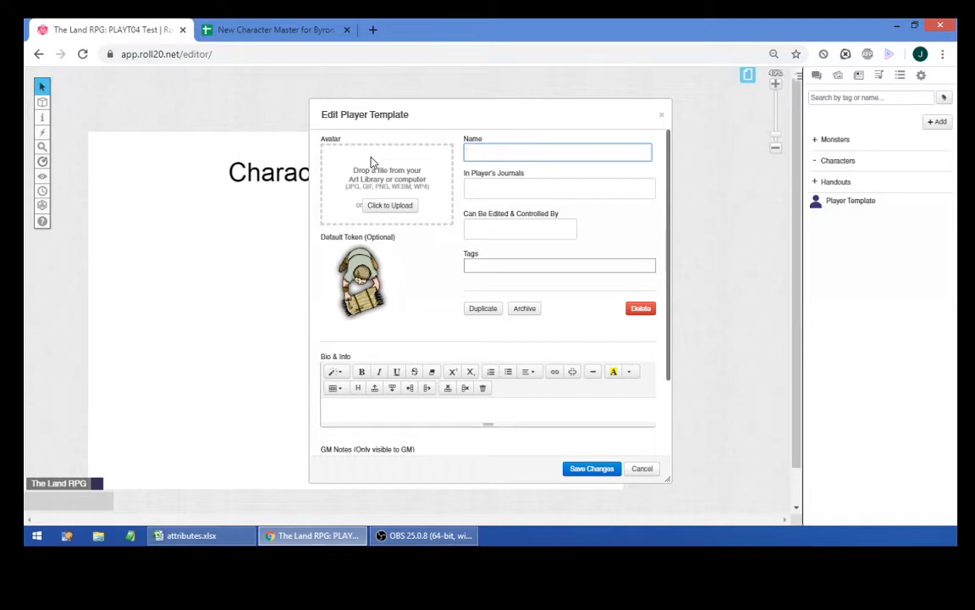
type("ccidental")
- Switch to the character master spreadsheet and copy the character's name from the answer cell in the Start Here form
left_click(284, 29)
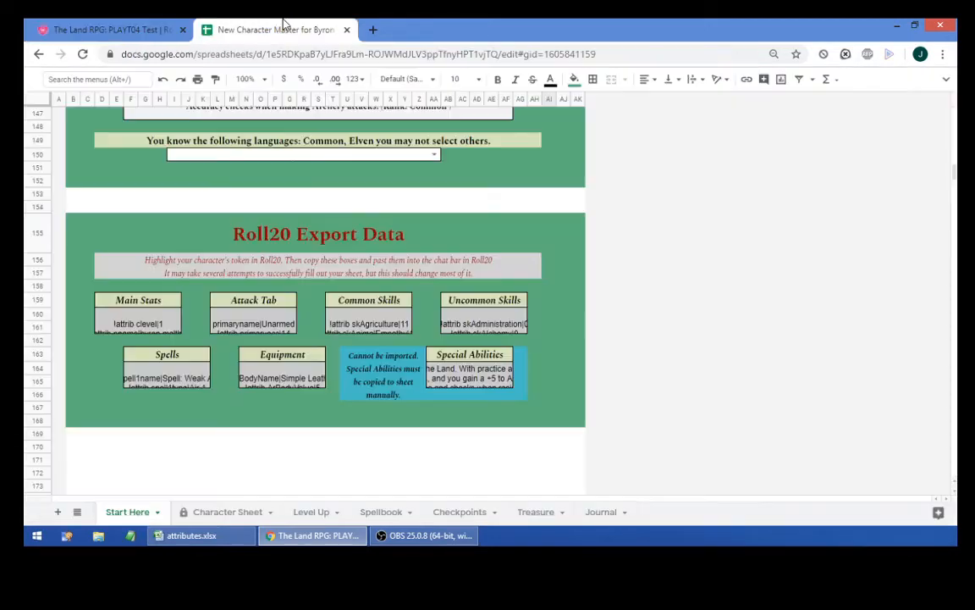
scroll(298, 202, "up", 5)
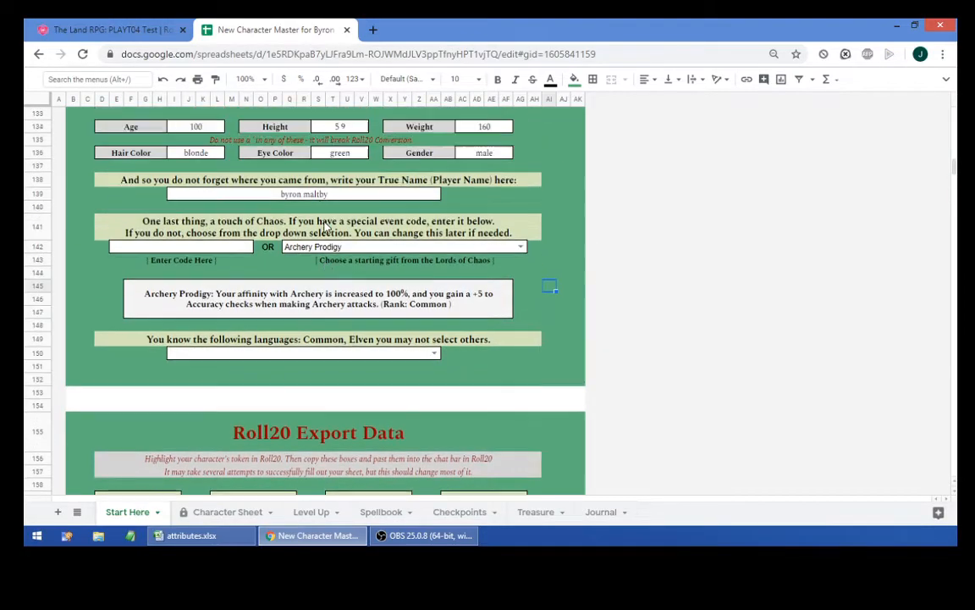
scroll(320, 219, "up", 15)
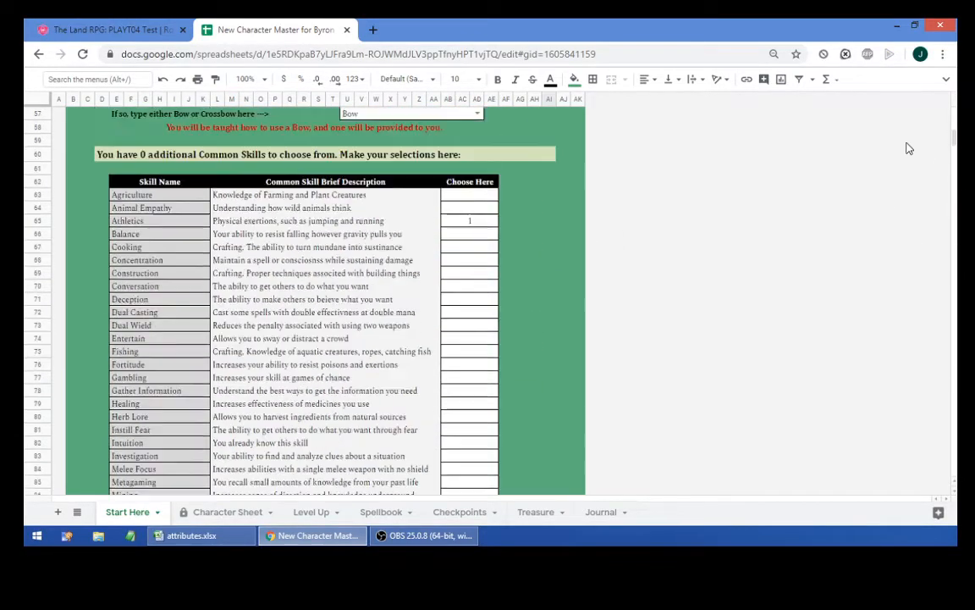
scroll(830, 149, "down", 15)
scroll(677, 228, "up", 15)
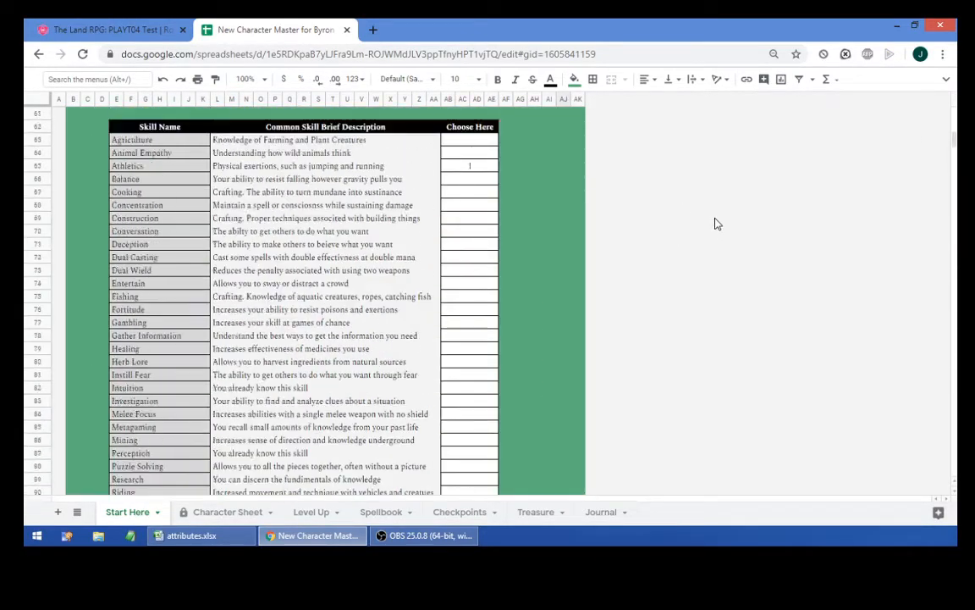
scroll(718, 222, "up", 3)
scroll(507, 209, "down", 3)
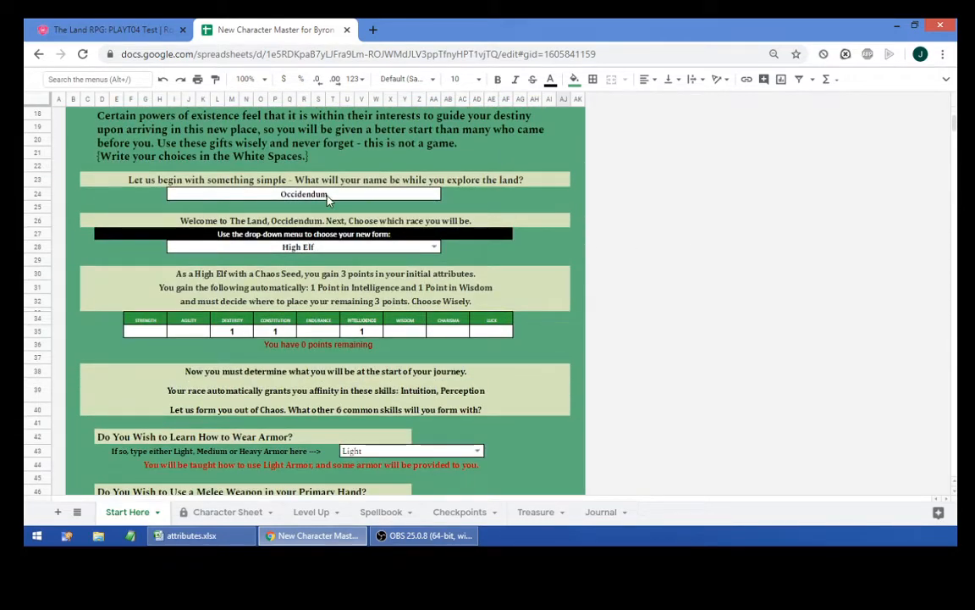
left_click(304, 193)
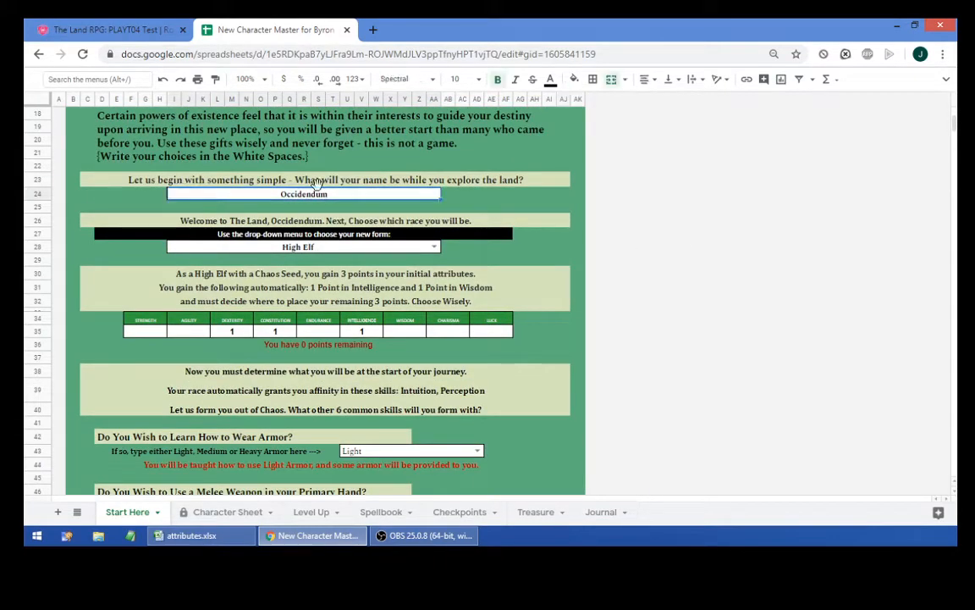
- Return to the Roll20 edit form and replace the character's name with Occidendum, without stray characters
left_click(123, 30)
key("ctrl+a")
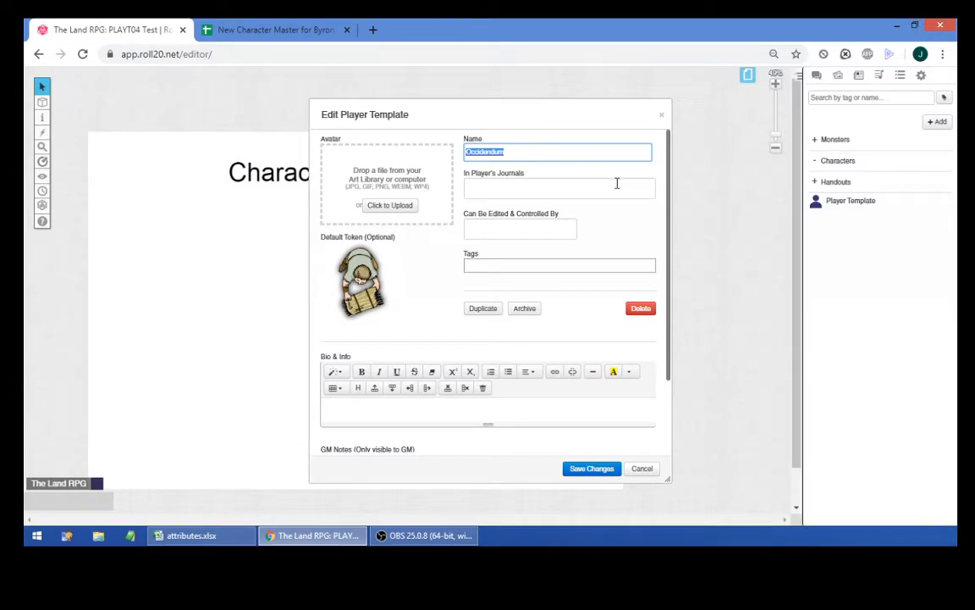
key("BackSpace")
key("ctrl+z")
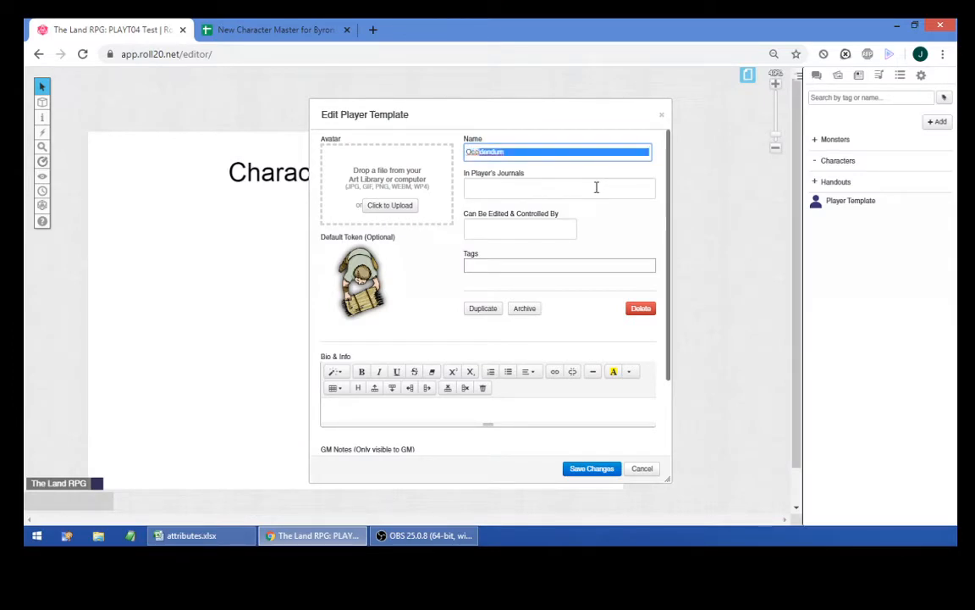
key("shift+Right")
key("shift+Right")
key("shift+Right")
key("BackSpace")
- Assign the character to The Land RPG for both journal visibility and editing control, and save the changes
left_click(596, 187)
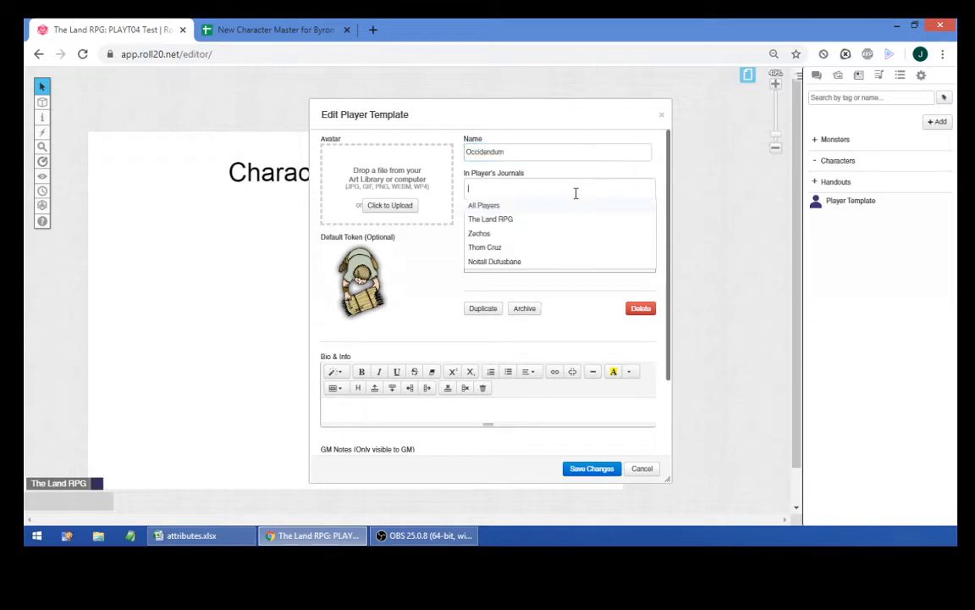
left_click(511, 219)
left_click(428, 267)
left_click(503, 223)
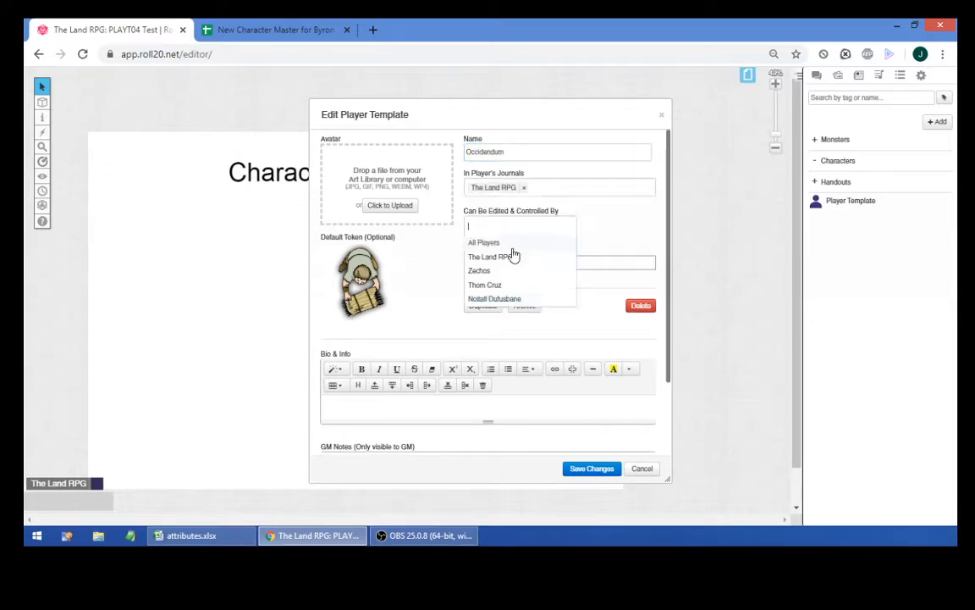
left_click(511, 256)
left_click(451, 262)
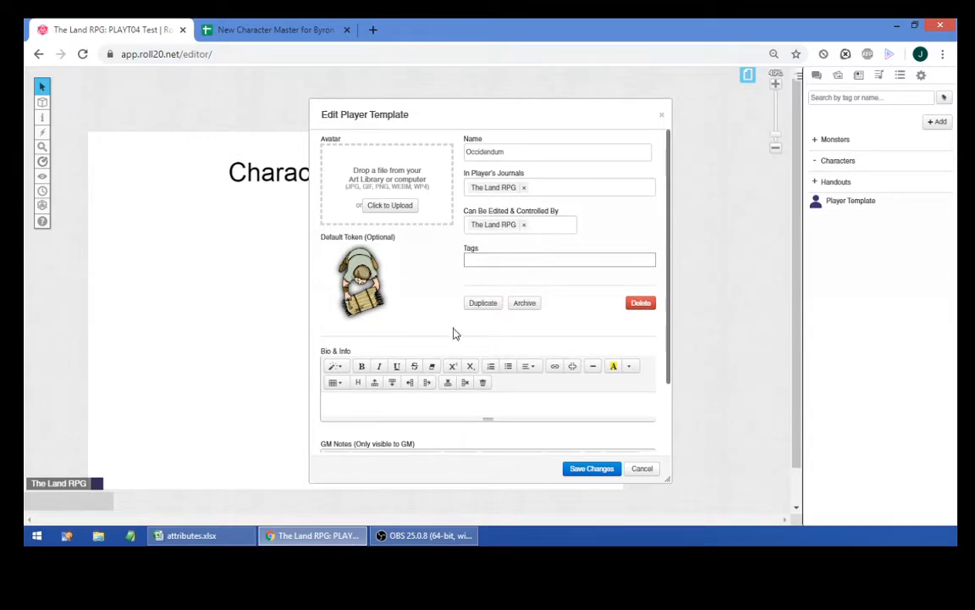
left_click(579, 471)
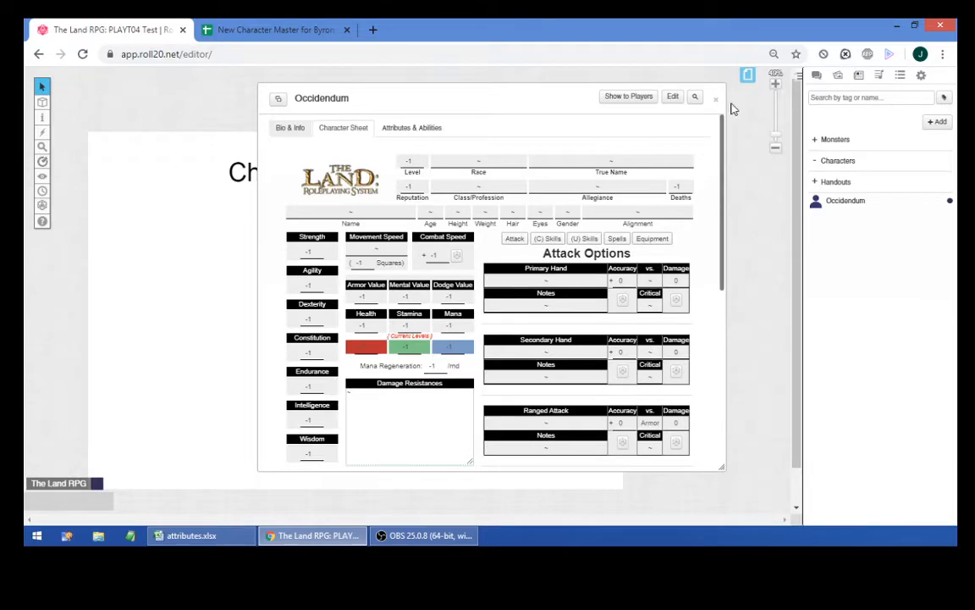
- Rename the selected map token as Occidendum in its token settings, keeping it linked to the Occidendum character, and save
left_click_drag(483, 95, 657, 80)
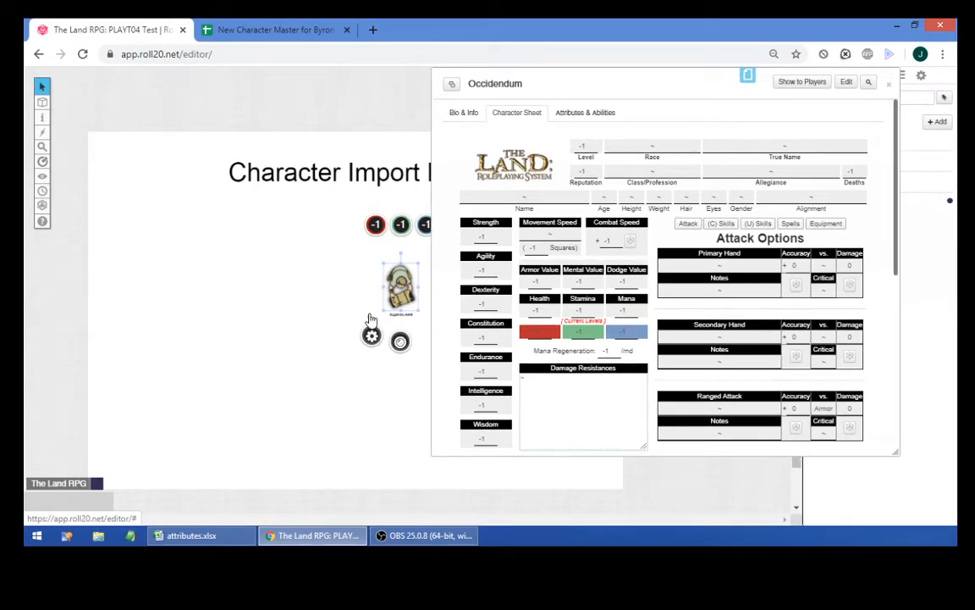
left_click(372, 335)
left_click(347, 164)
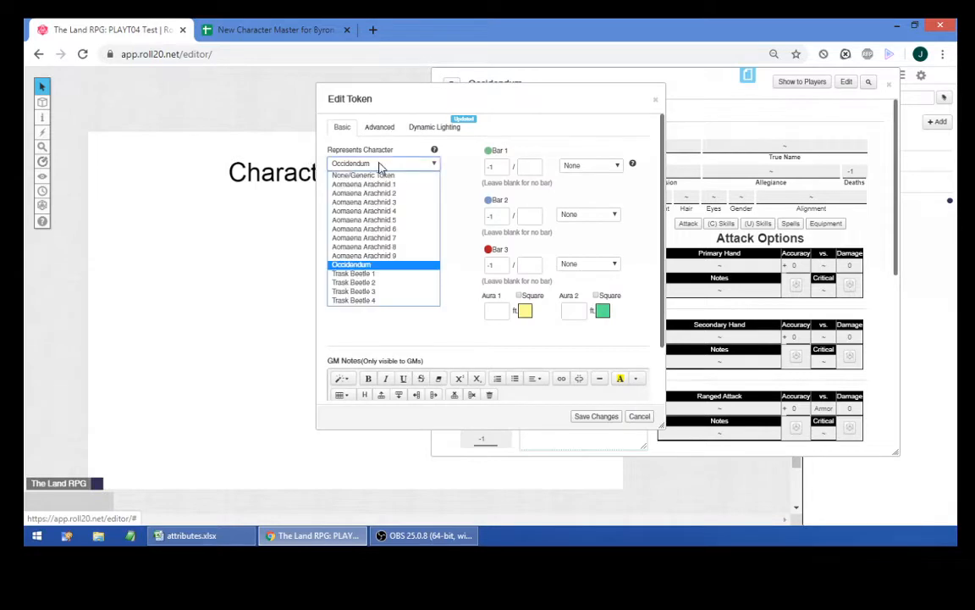
left_click(458, 226)
left_click_drag(388, 201, 266, 207)
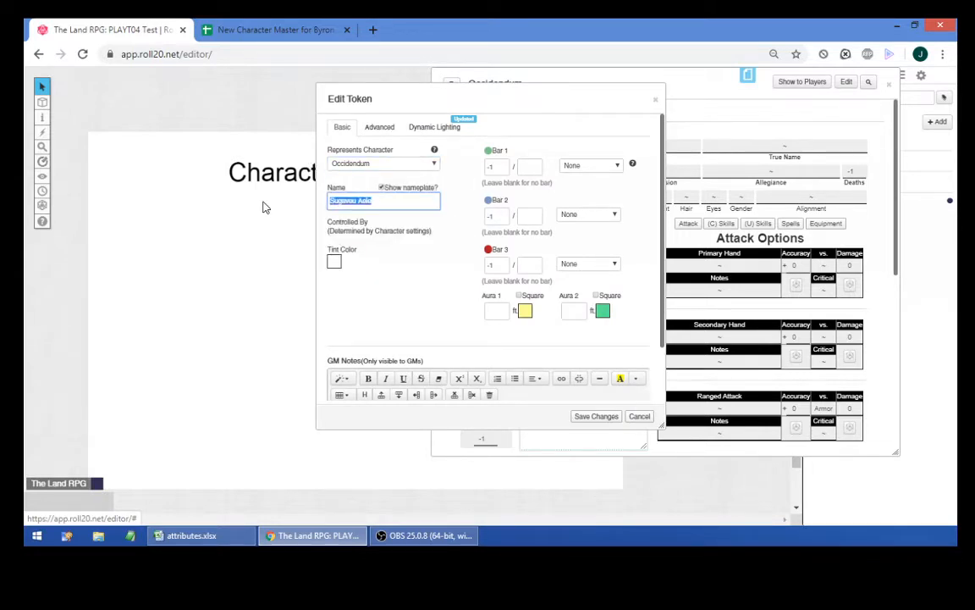
type("Occidendum")
left_click(590, 417)
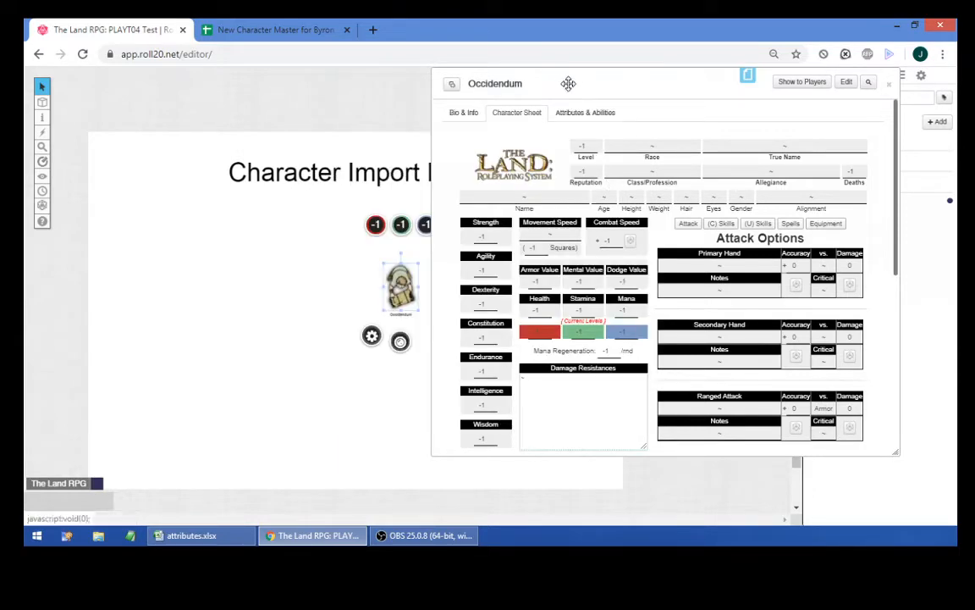
- Show the text chat beside Occidendum's sheet, and copy the Main Stats export box from the character master spreadsheet
left_click_drag(571, 83, 336, 103)
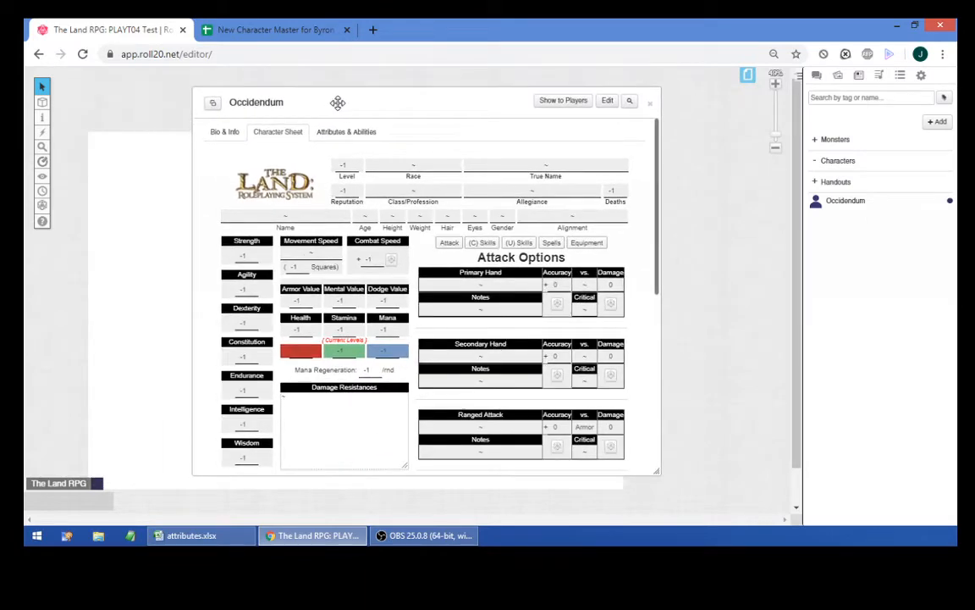
left_click(816, 76)
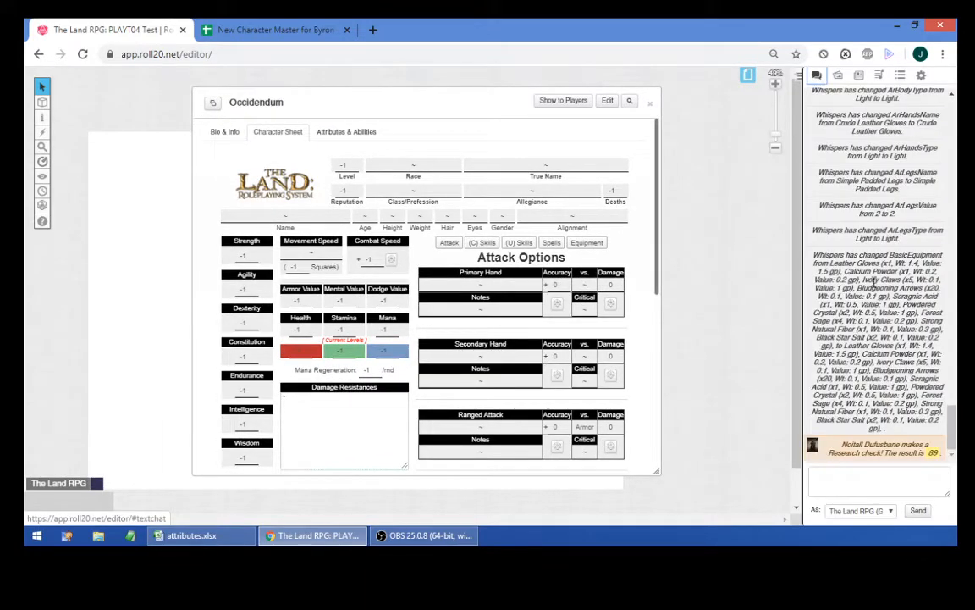
left_click(305, 26)
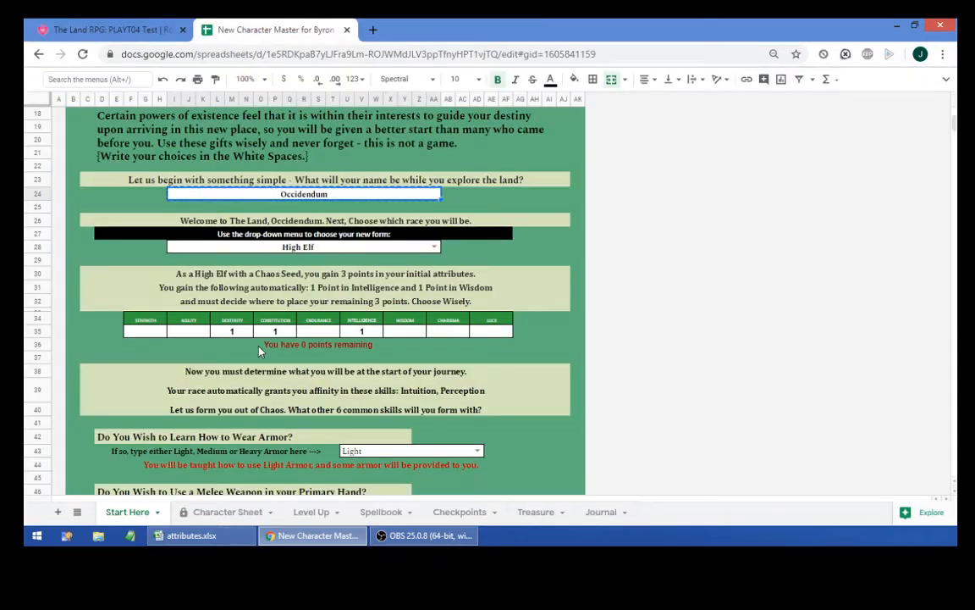
left_click_drag(955, 124, 957, 175)
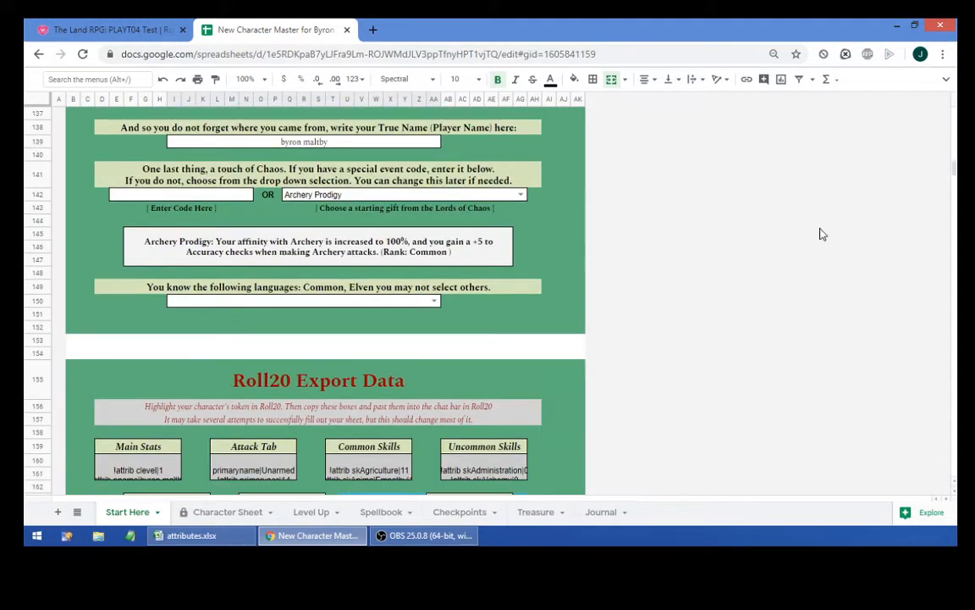
scroll(819, 233, "down", 2)
left_click(167, 381)
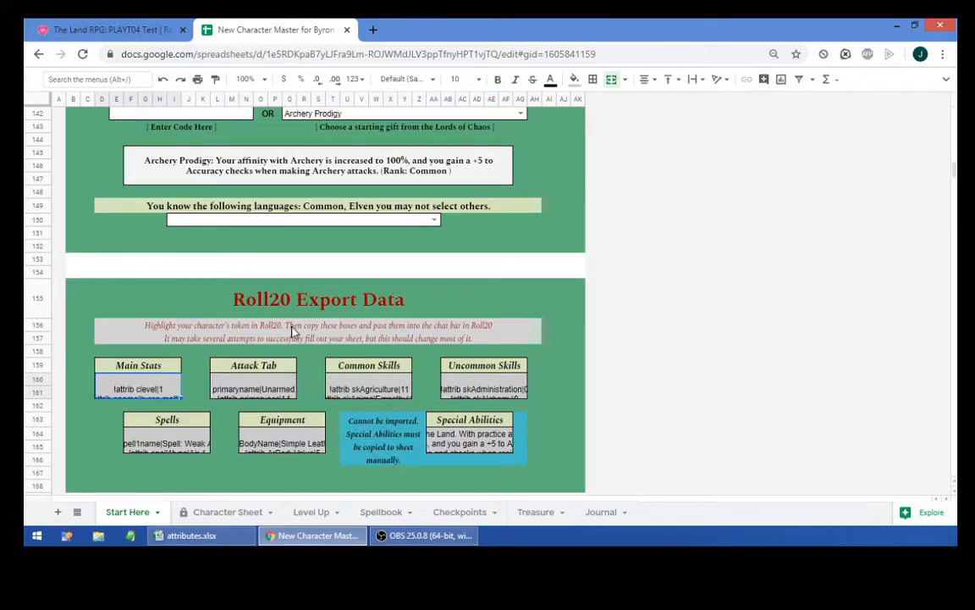
- Paste the Main Stats data into the Roll20 chat, remove the surplus characters at its end, and send it
left_click(169, 30)
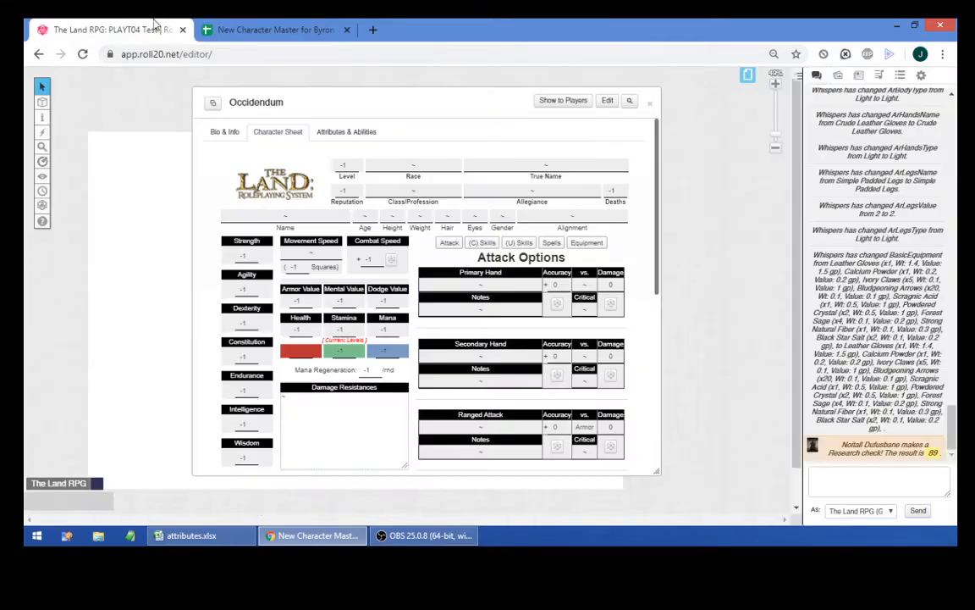
left_click(843, 477)
key("ctrl+v")
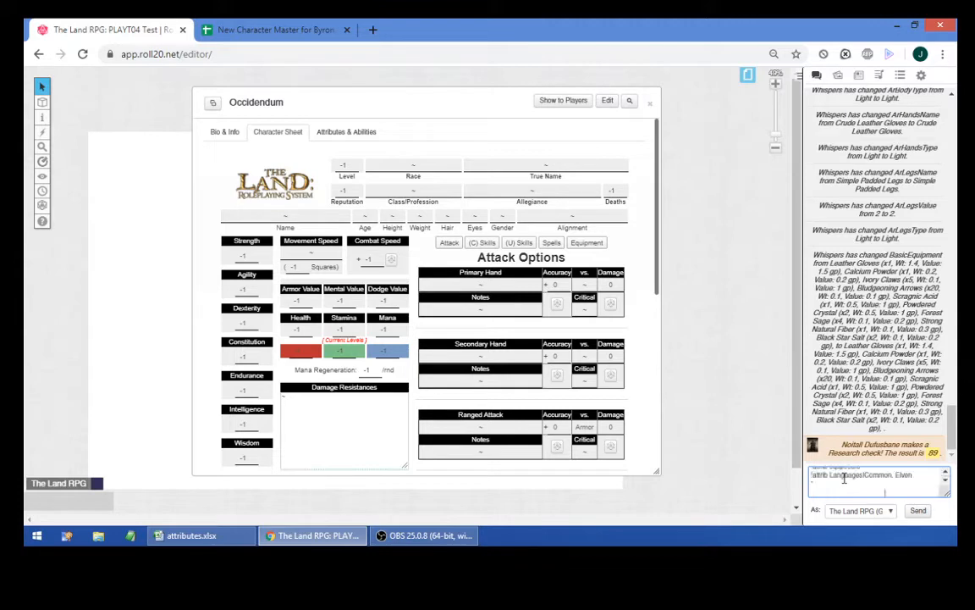
key("shift+Up")
key("shift+Left")
key("shift+Left")
key("shift+Left")
key("shift+Left")
key("BackSpace")
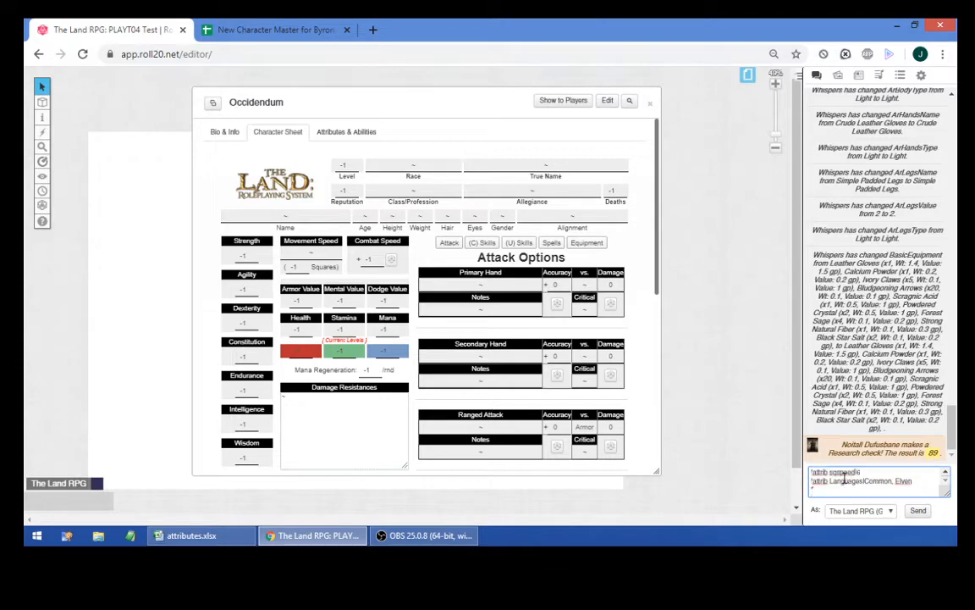
key("ctrl+a")
key("Return")
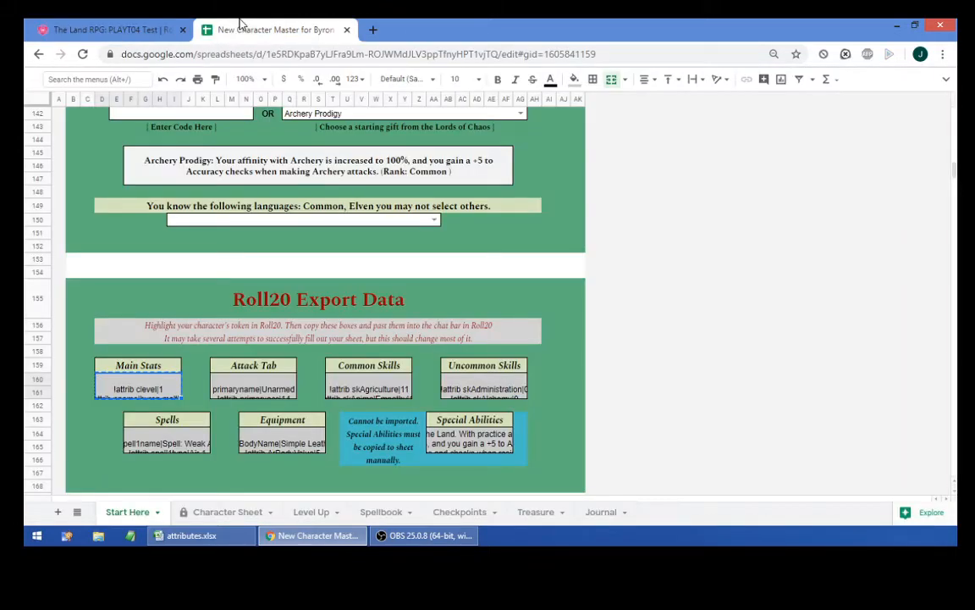
- Send the Main Stats data in the Roll20 chat five more times to fill in Occidendum's sheet
left_click(207, 27)
left_click(111, 30)
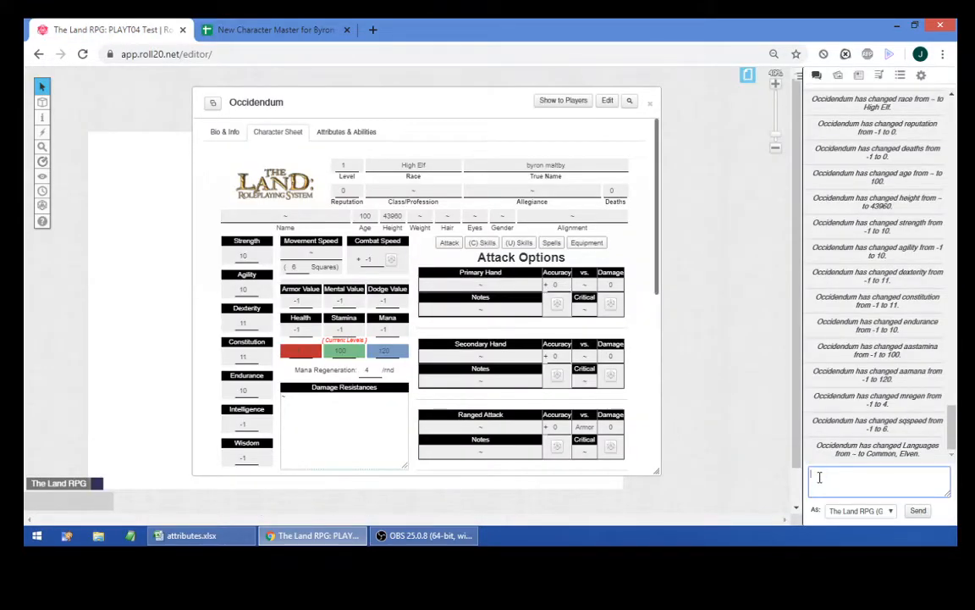
key("ctrl+v")
key("Return")
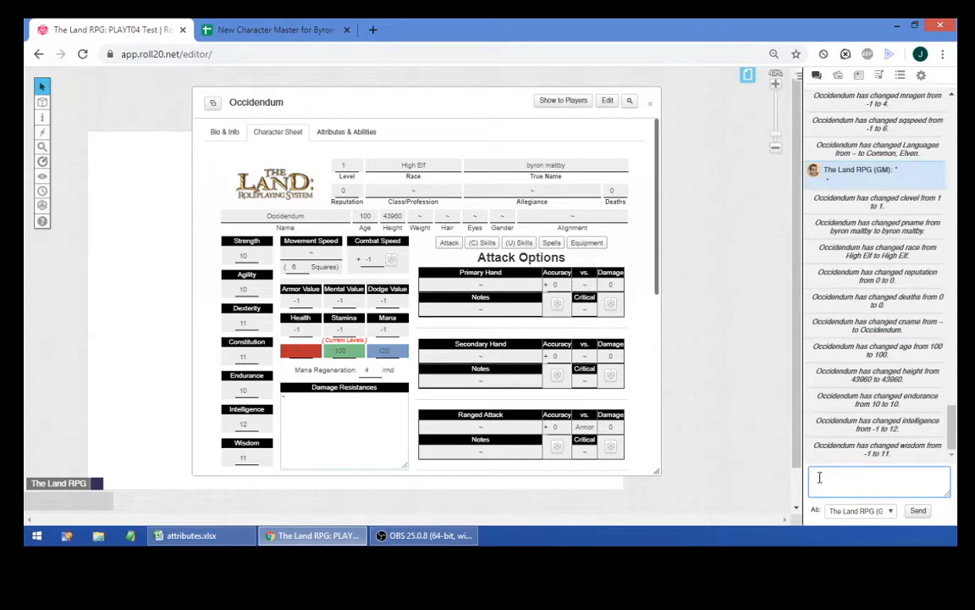
key("ctrl+v")
key("Return")
key("ctrl+v")
key("Return")
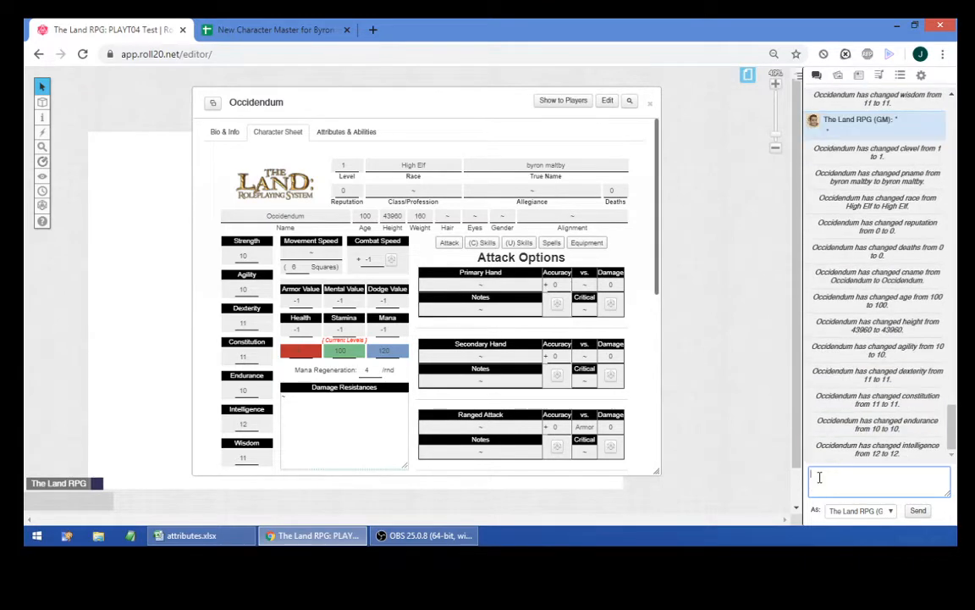
key("ctrl+v")
key("Return")
key("ctrl+v")
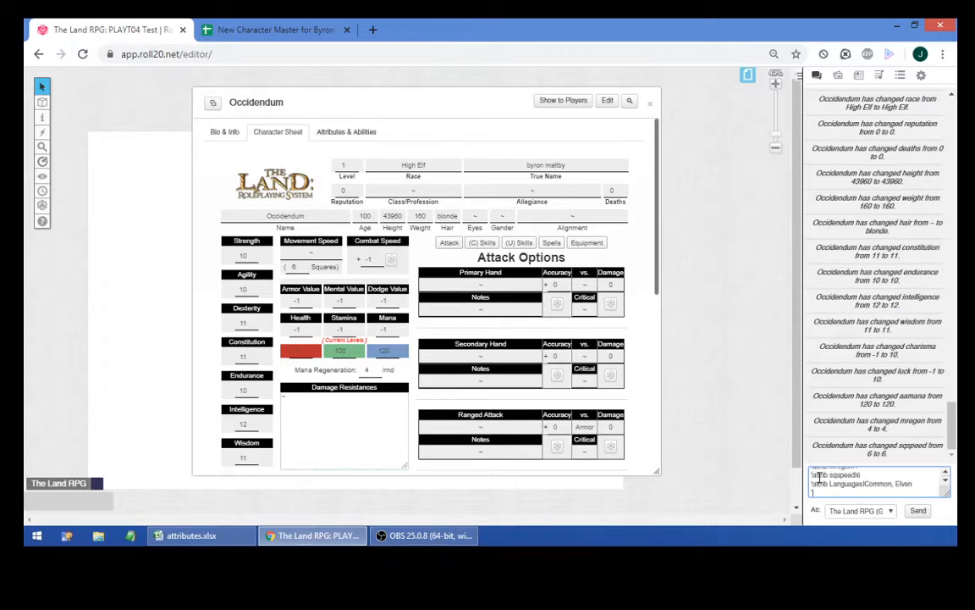
key("Return")
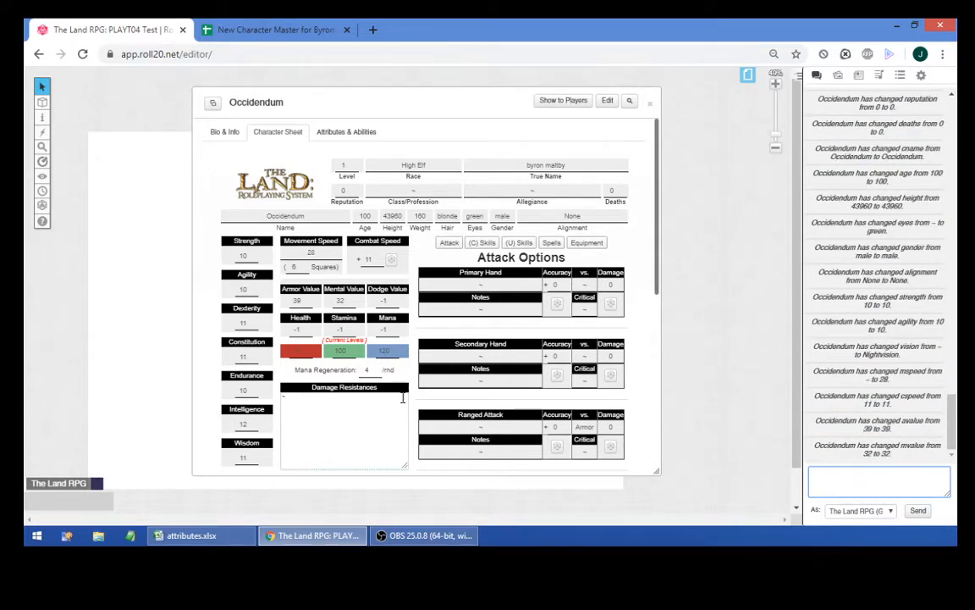
- Check Occidendum's sheet for missing values and resend the Main Stats data another five times
scroll(362, 364, "down", 5)
scroll(360, 377, "up", 5)
left_click(842, 476)
key("ctrl+v")
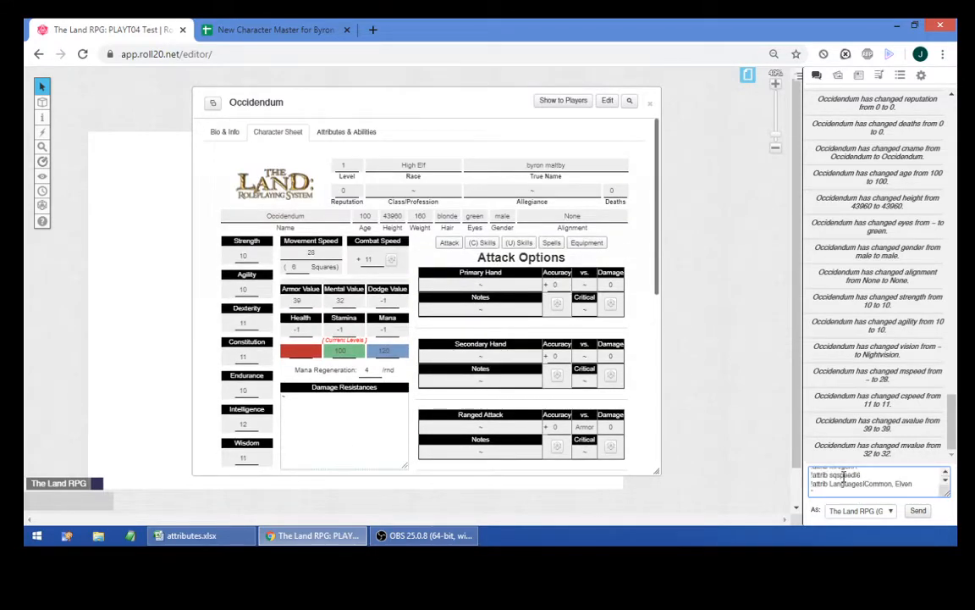
key("Return")
key("ctrl+v")
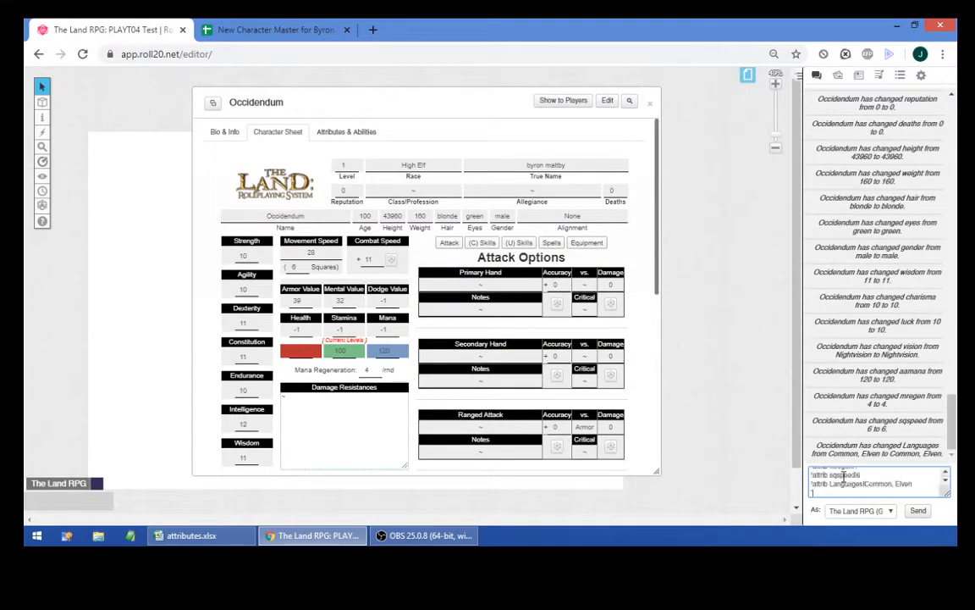
key("Return")
key("ctrl+v")
key("Return")
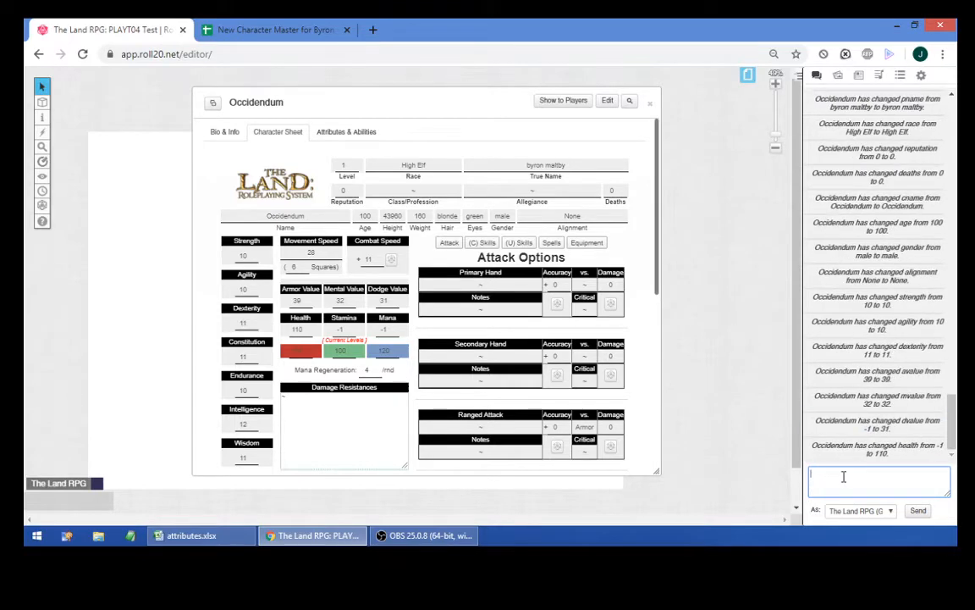
key("ctrl+v")
key("Return")
key("ctrl+v")
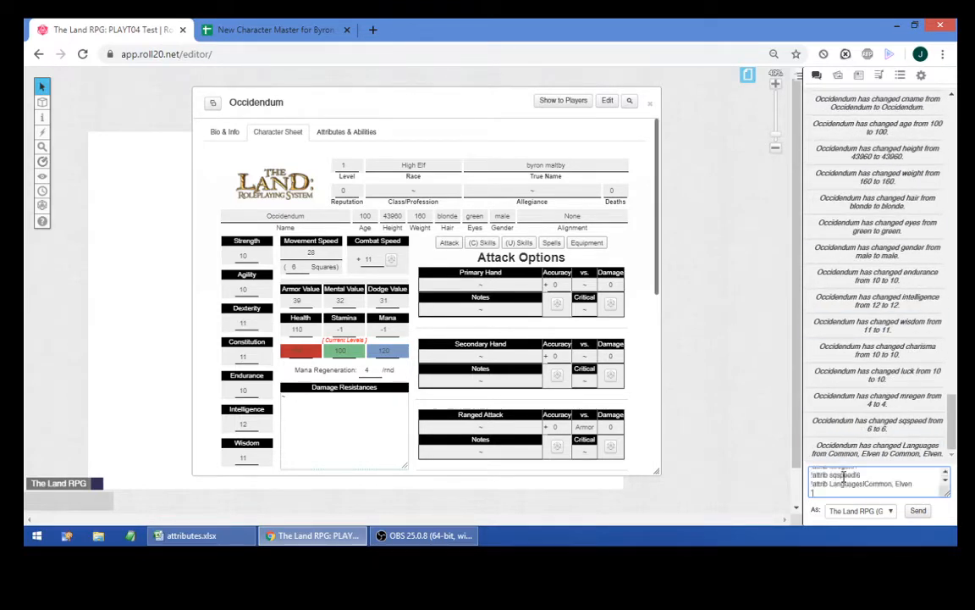
key("Return")
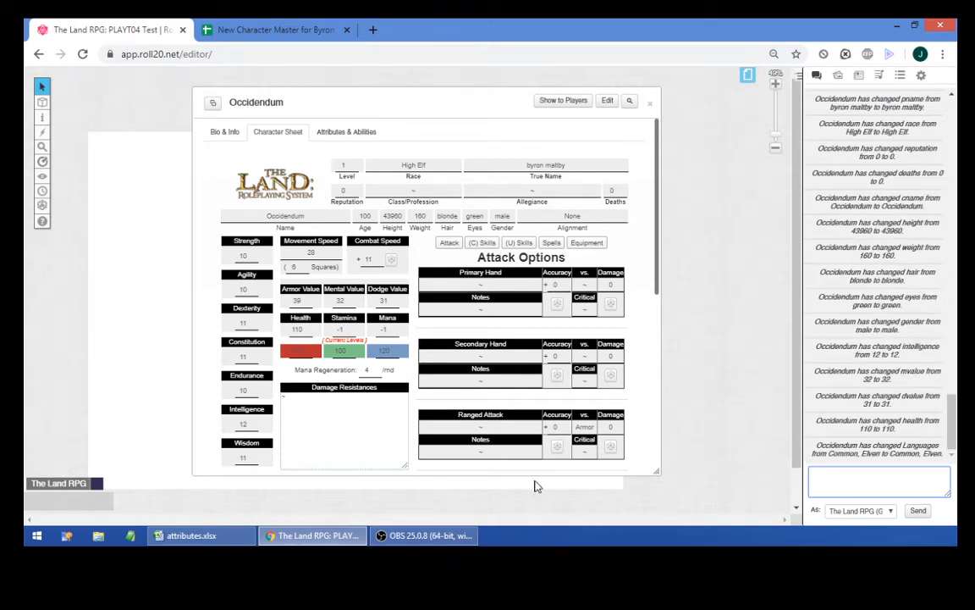
- Set Stamina to 100 and Mana to 120 on Occidendum's character sheet, and close the sheet
left_click(346, 331)
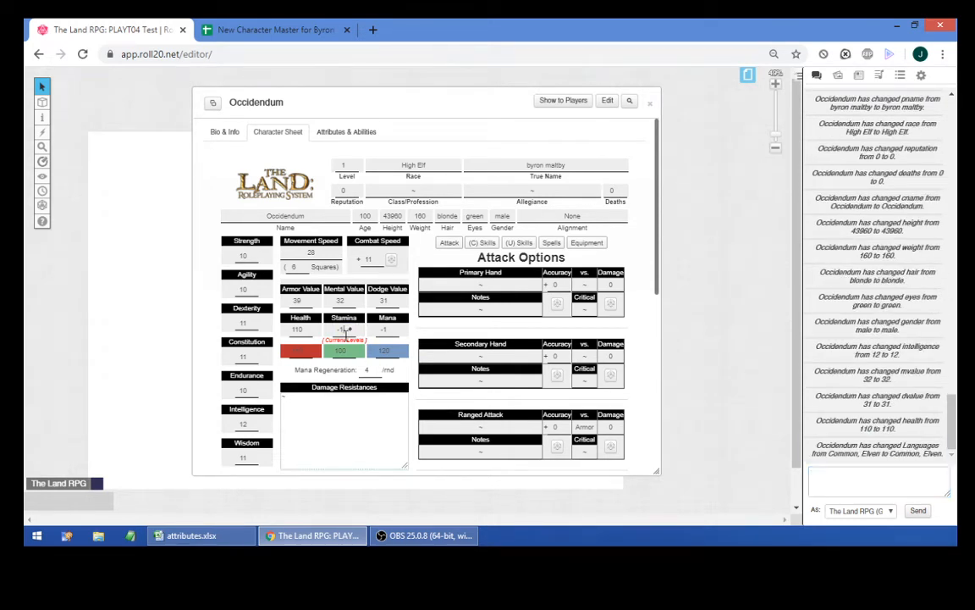
double_click(346, 331)
key("Tab")
key("Tab")
left_click(650, 103)
- Open the Occidendum token's settings and link Bar 1 to the aastamina attribute
left_click(372, 337)
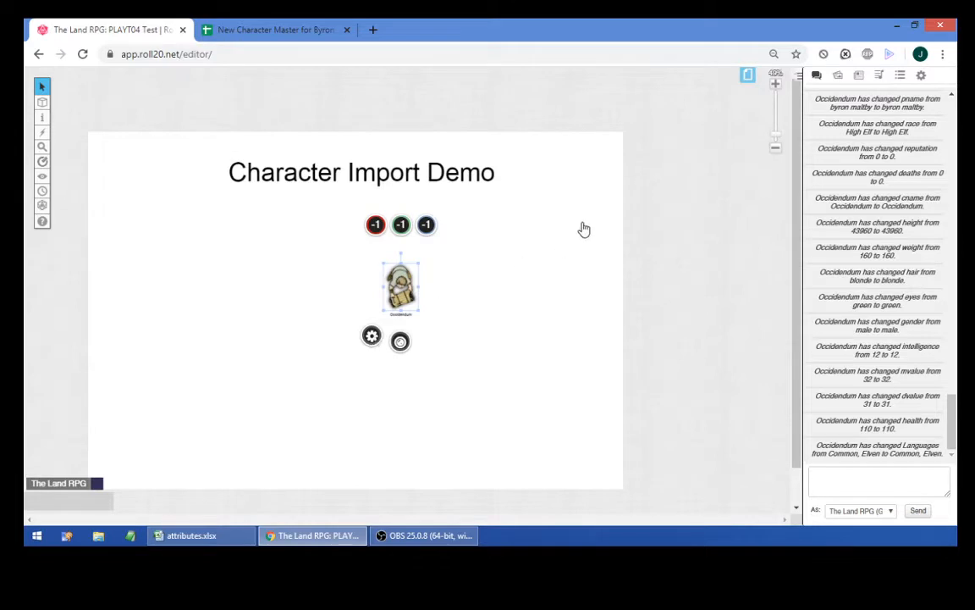
left_click(576, 167)
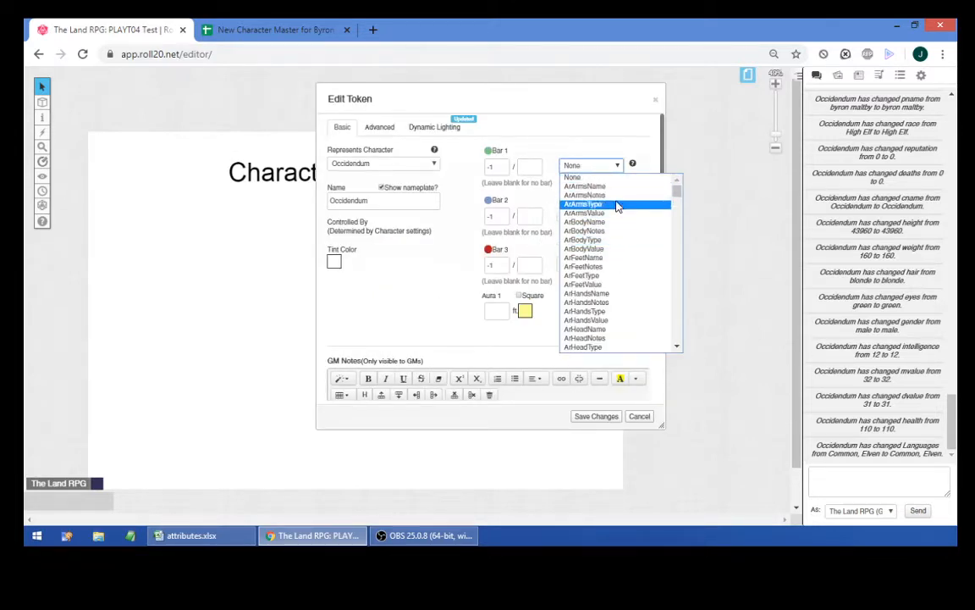
scroll(619, 203, "down", 5)
scroll(619, 281, "up", 5)
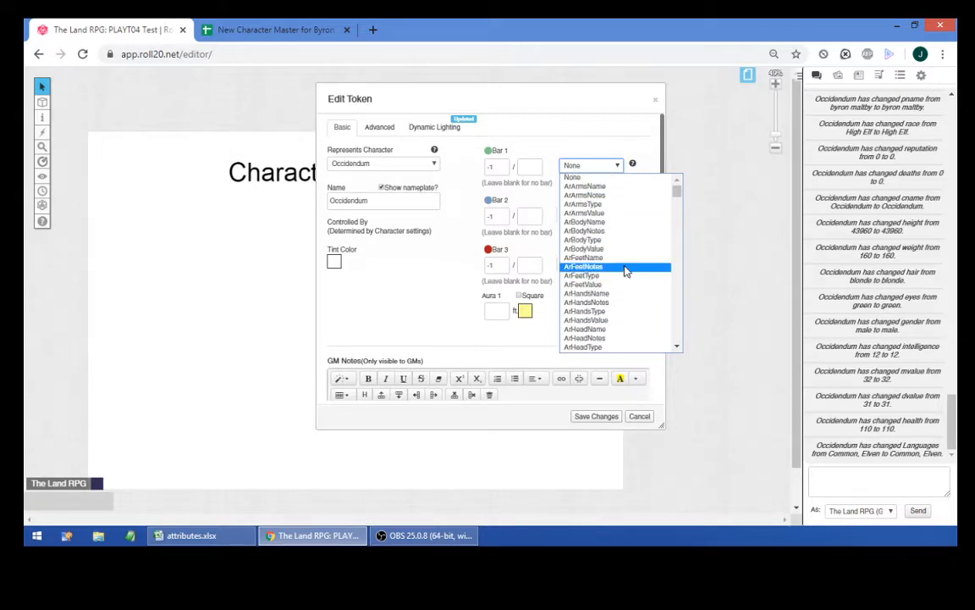
scroll(644, 230, "down", 10)
scroll(648, 240, "down", 4)
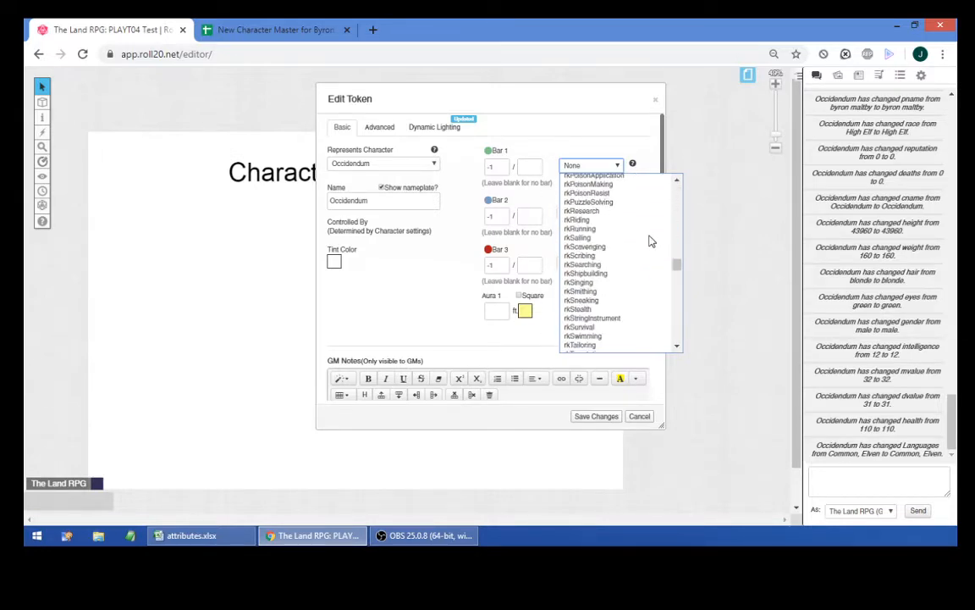
left_click_drag(675, 266, 675, 199)
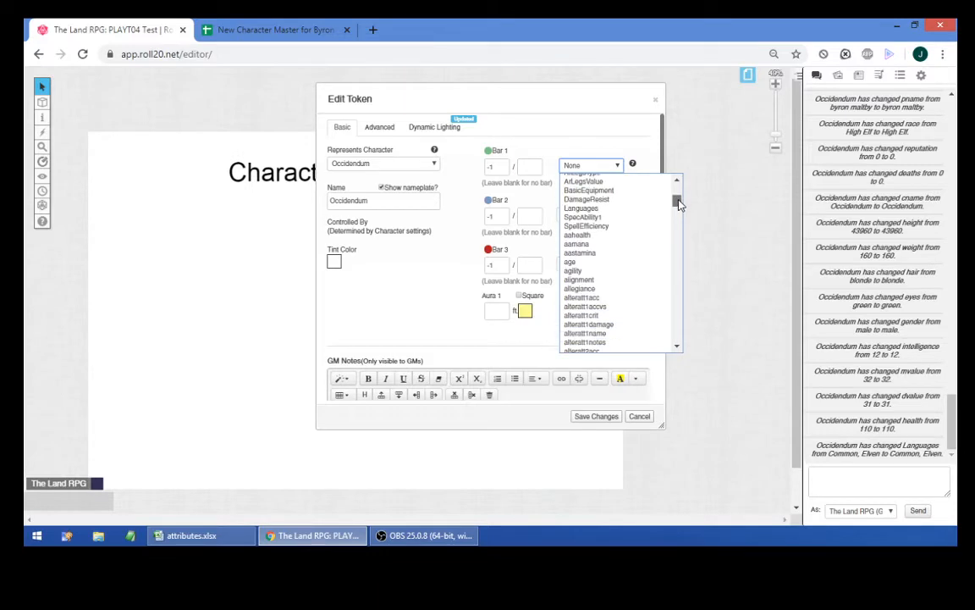
left_click(636, 253)
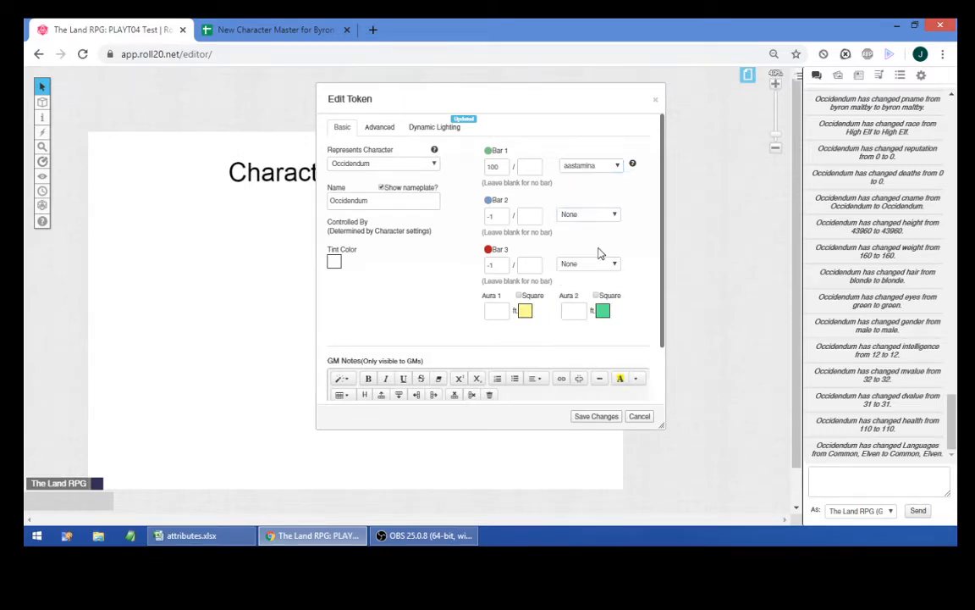
- Link the token's Bar 2 to aamana and Bar 3 to aahealth
left_click(590, 214)
scroll(616, 277, "down", 5)
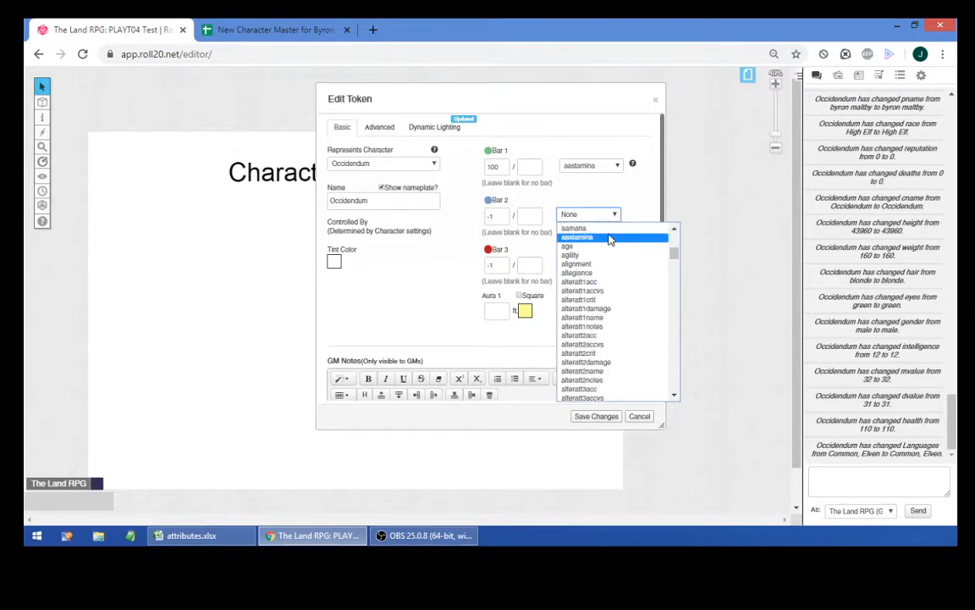
left_click(608, 228)
left_click(614, 263)
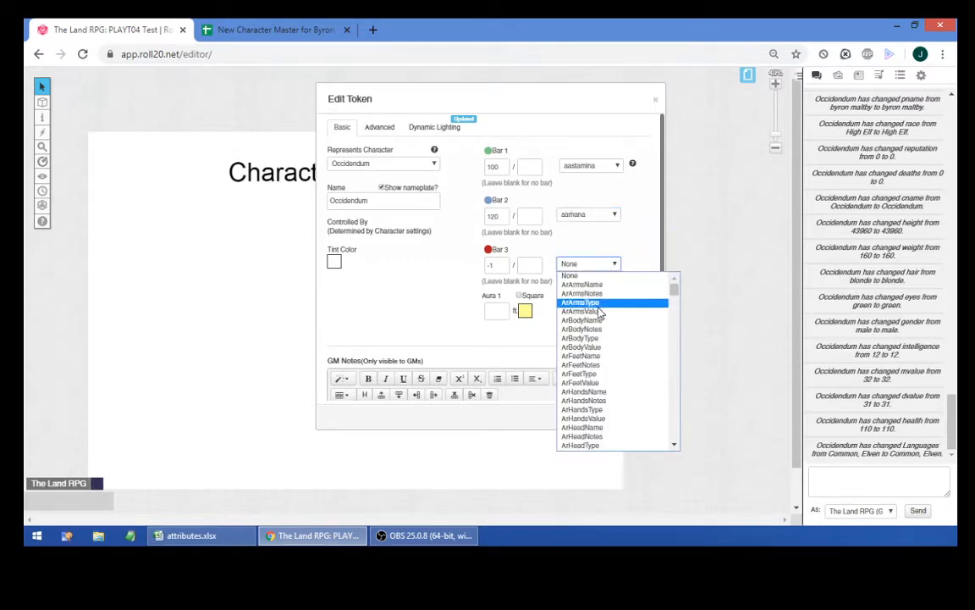
scroll(599, 313, "down", 3)
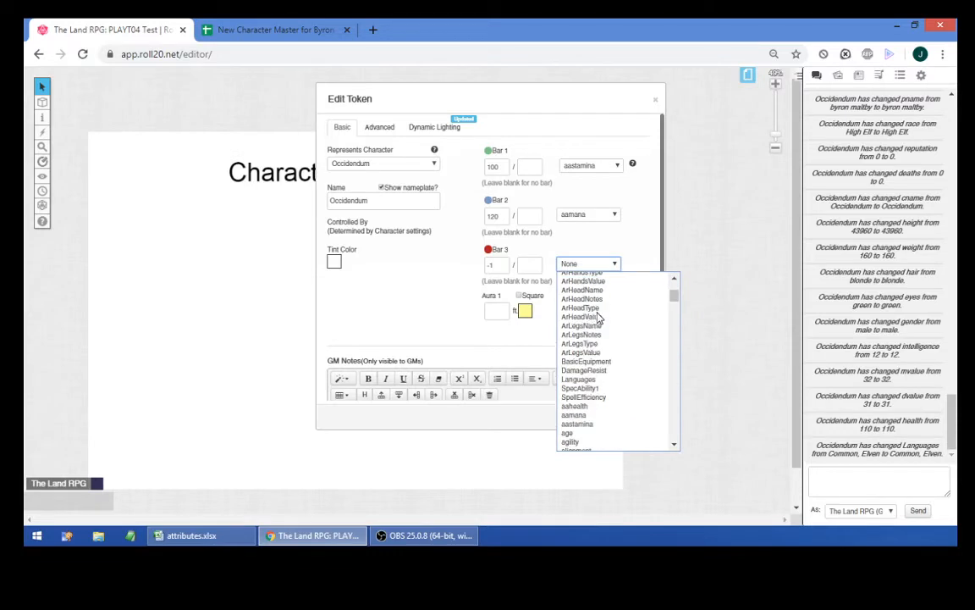
left_click(597, 407)
- Set the bar maximums to 110 for Bar 3, 120 for Bar 2 and 100 for Bar 1, and save the token
left_click(533, 264)
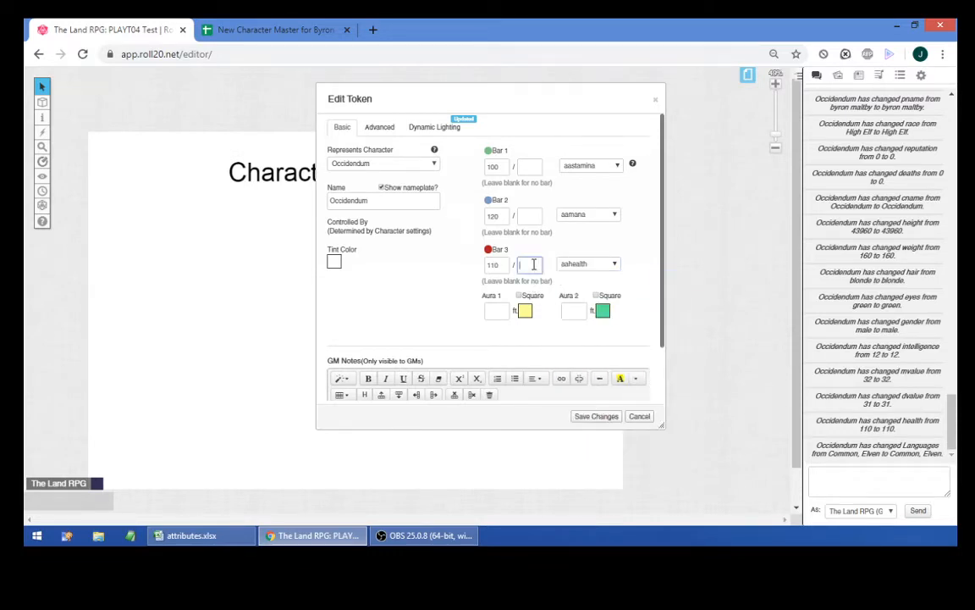
type("110")
left_click(527, 217)
type("120")
left_click(525, 167)
type("100")
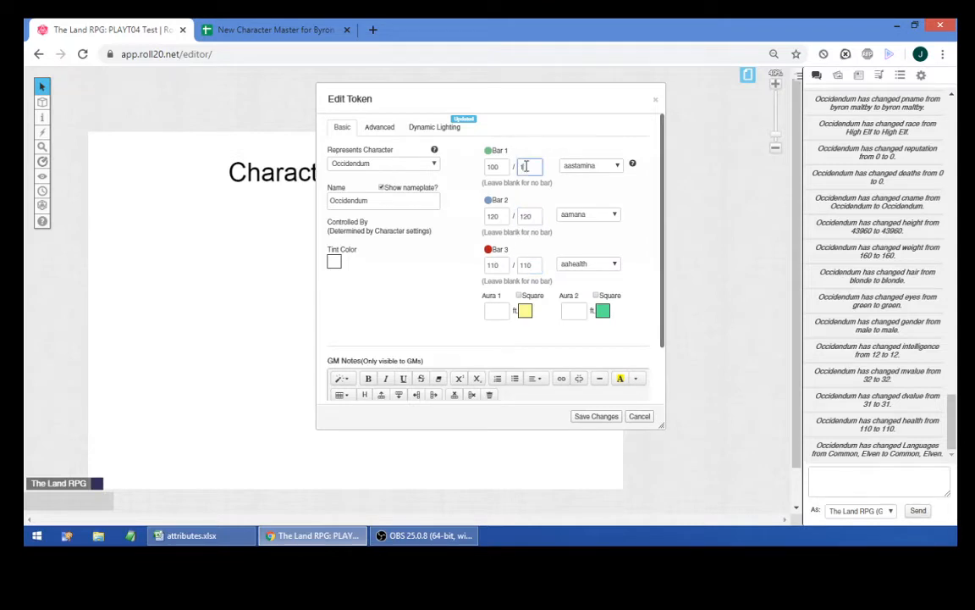
left_click(582, 417)
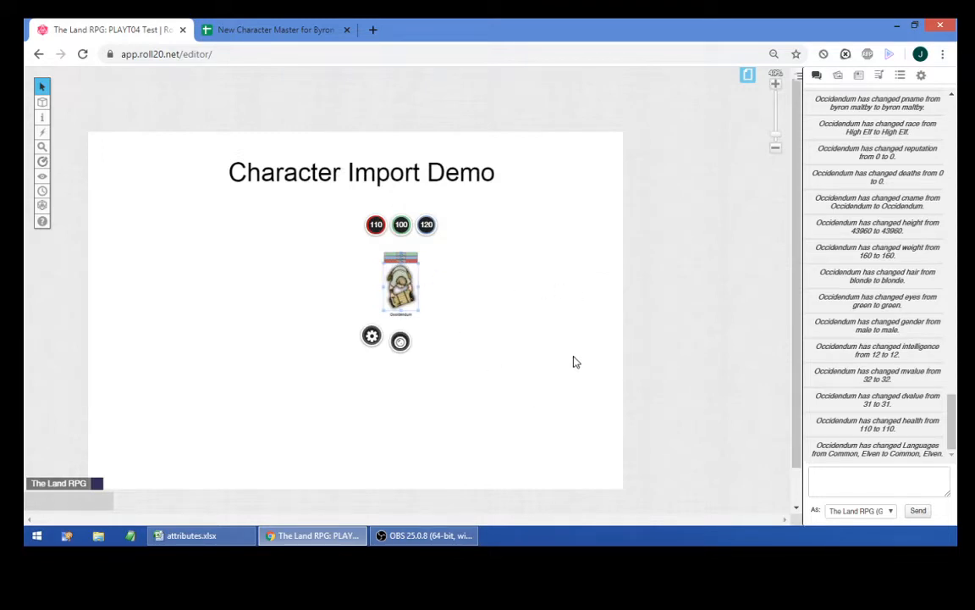
- Reopen Occidendum's sheet from the journal and copy the Attack Tab export box from the character master spreadsheet
left_click(859, 76)
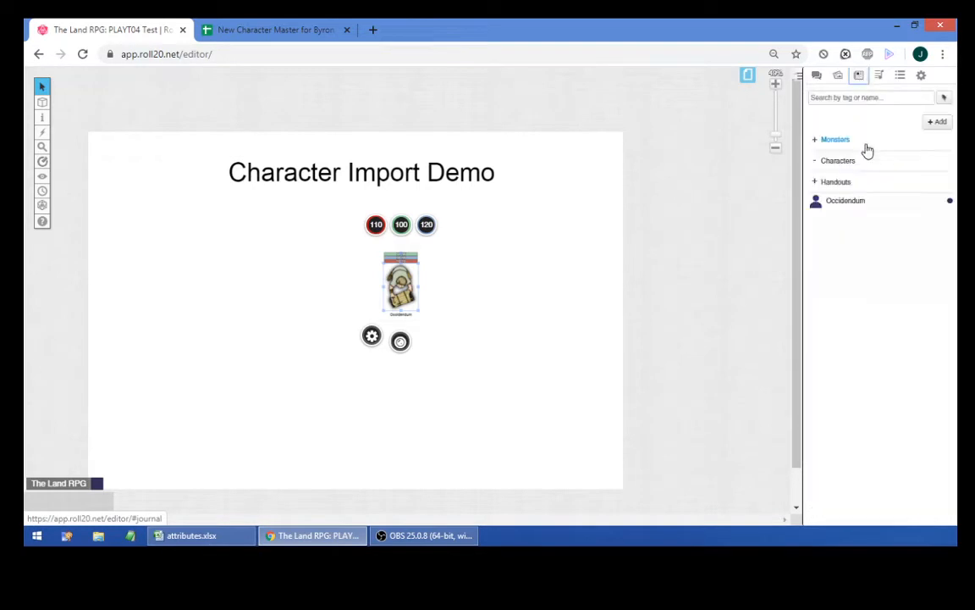
left_click(843, 201)
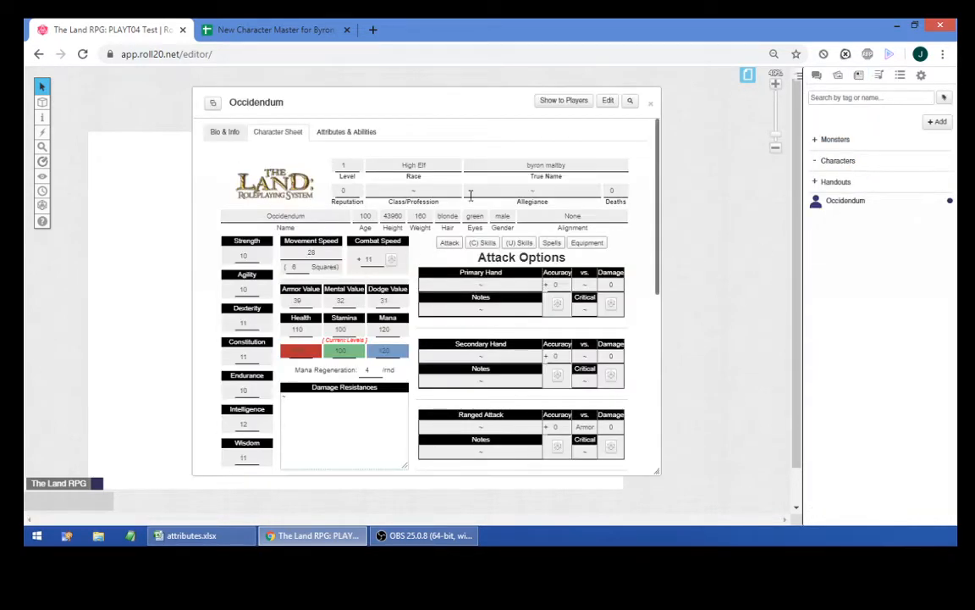
left_click(269, 30)
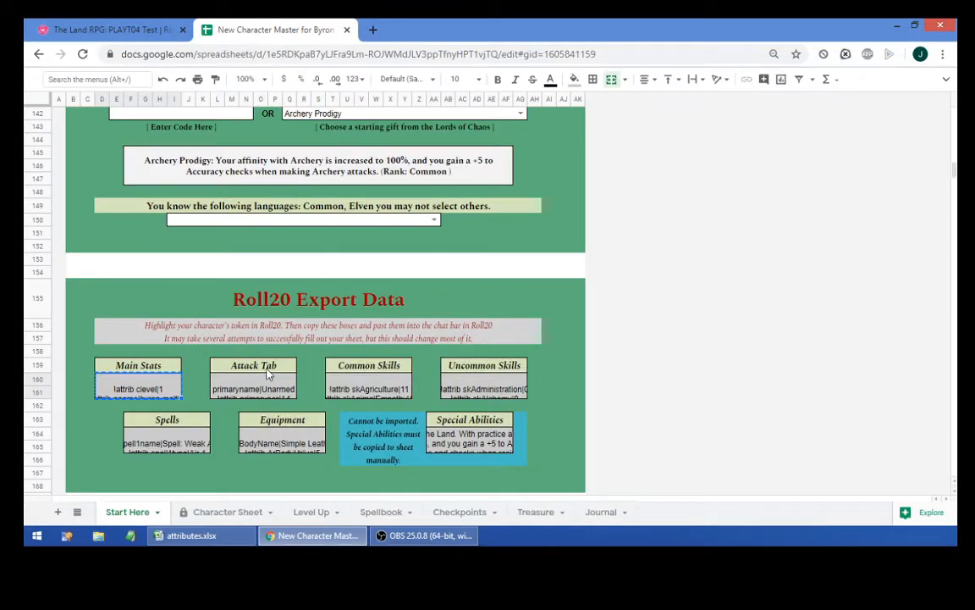
- Paste the Attack Tab data into the Roll20 chat, remove the surplus characters at its end, and send it
left_click(127, 29)
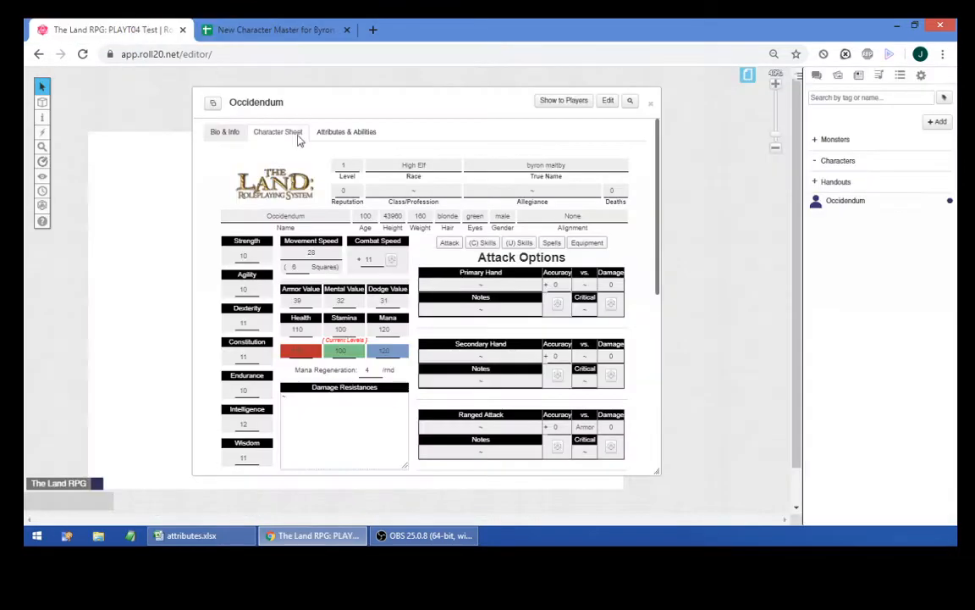
left_click(816, 76)
left_click(857, 471)
key("ctrl+v")
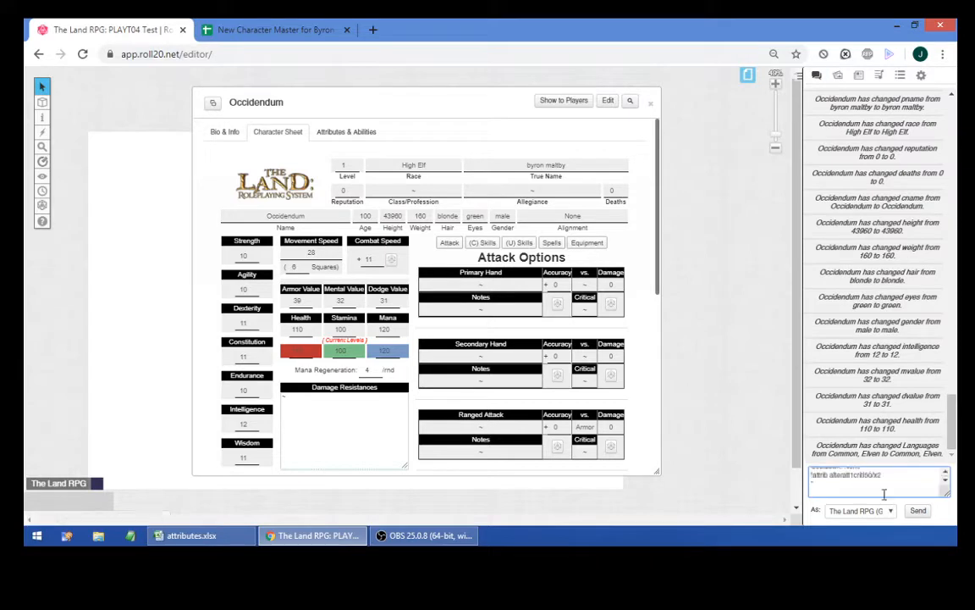
scroll(884, 491, "down", 1)
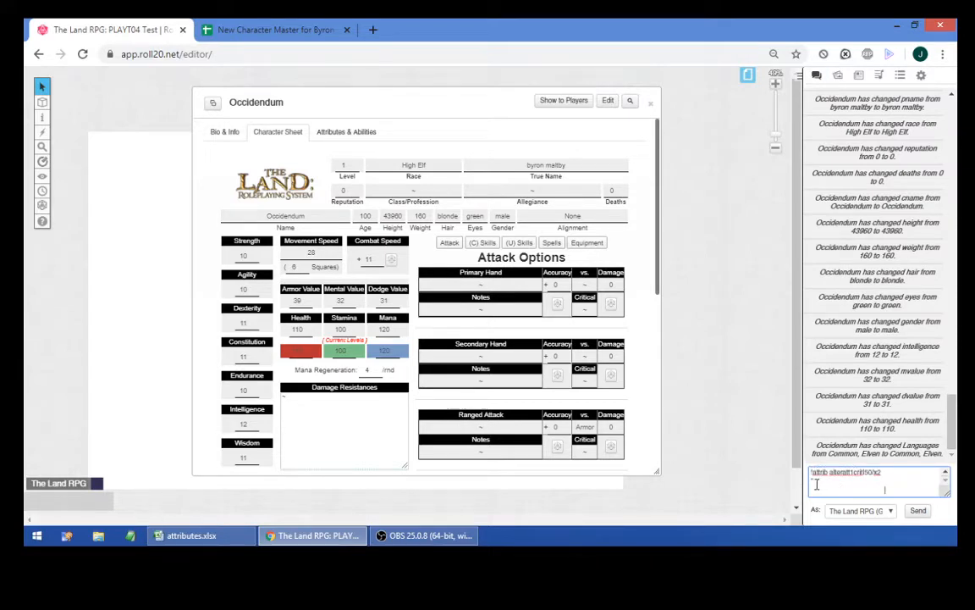
left_click_drag(817, 484, 955, 500)
left_click(918, 511)
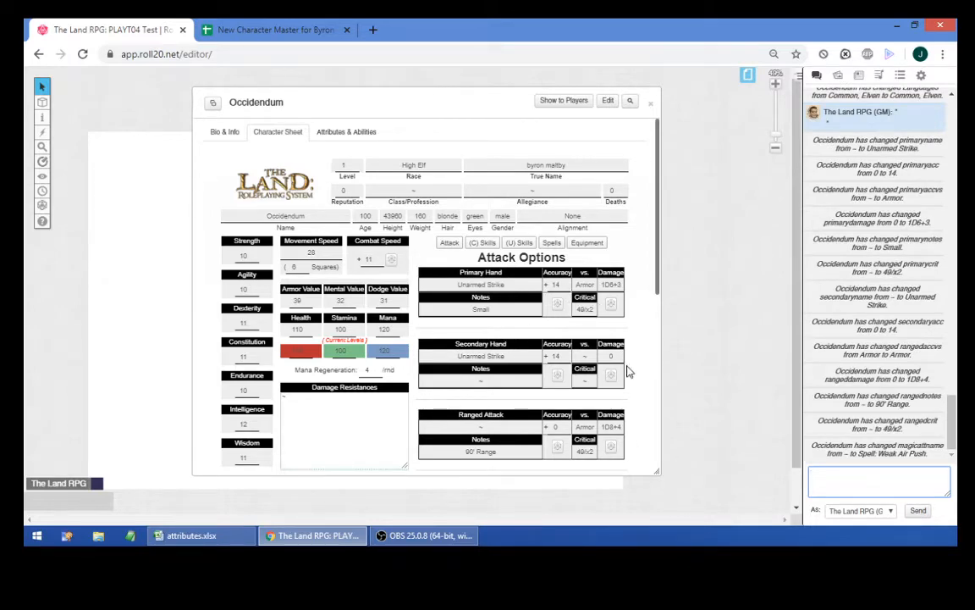
- Resend the Attack Tab data in the chat twice and check the sheet's attack options for missing values
scroll(629, 371, "down", 3)
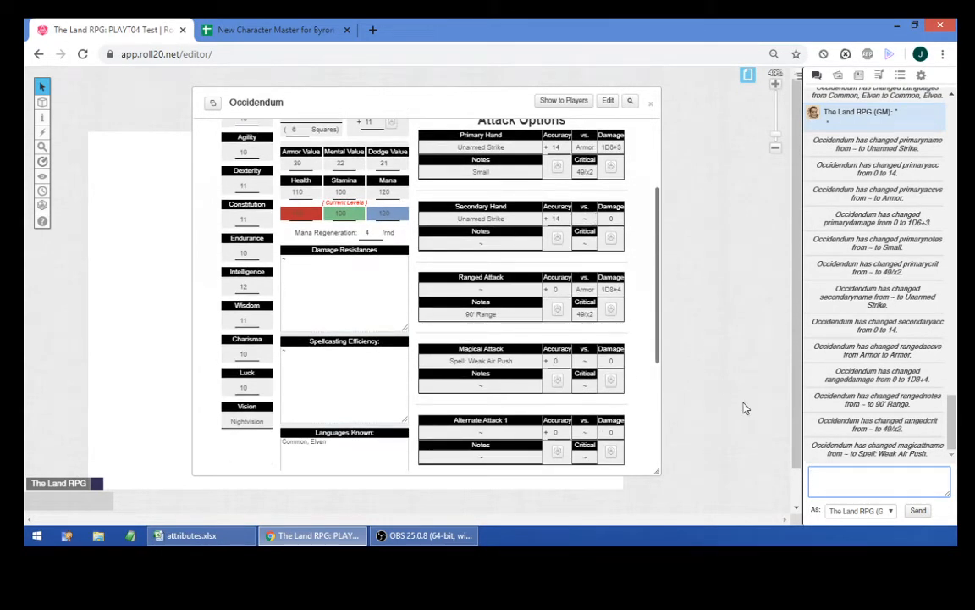
left_click(828, 478)
key("ctrl+v")
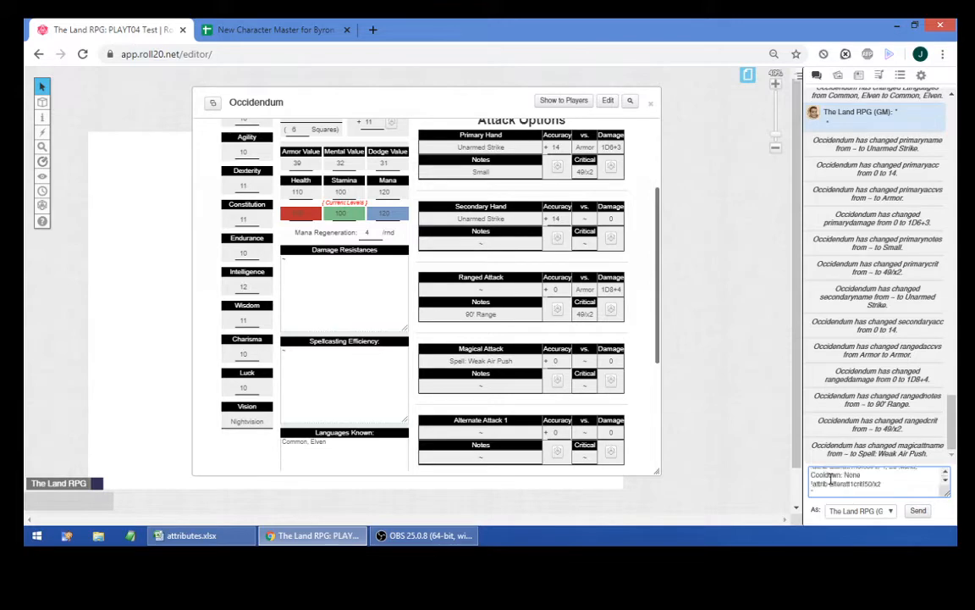
key("Return")
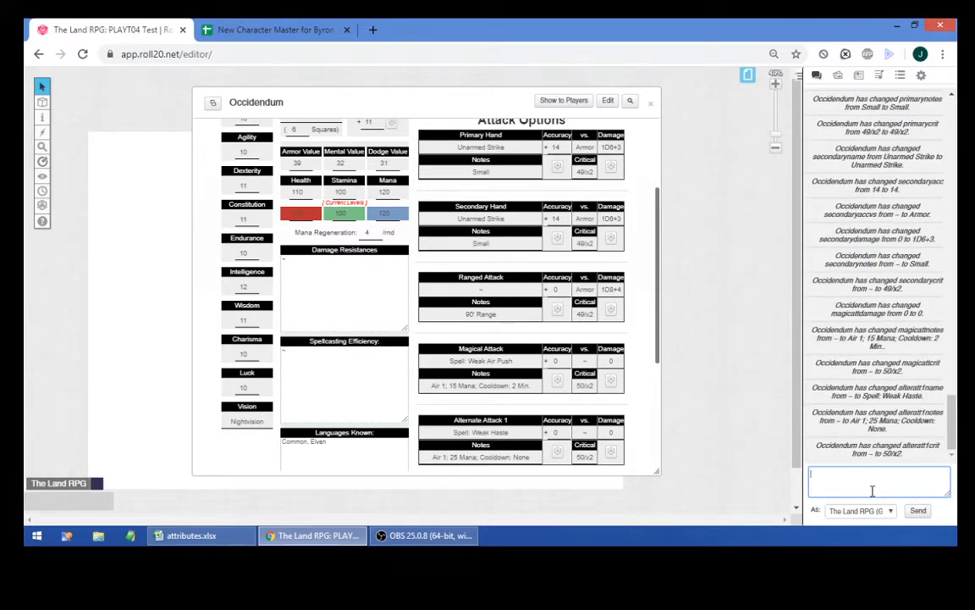
key("ctrl+v")
key("Return")
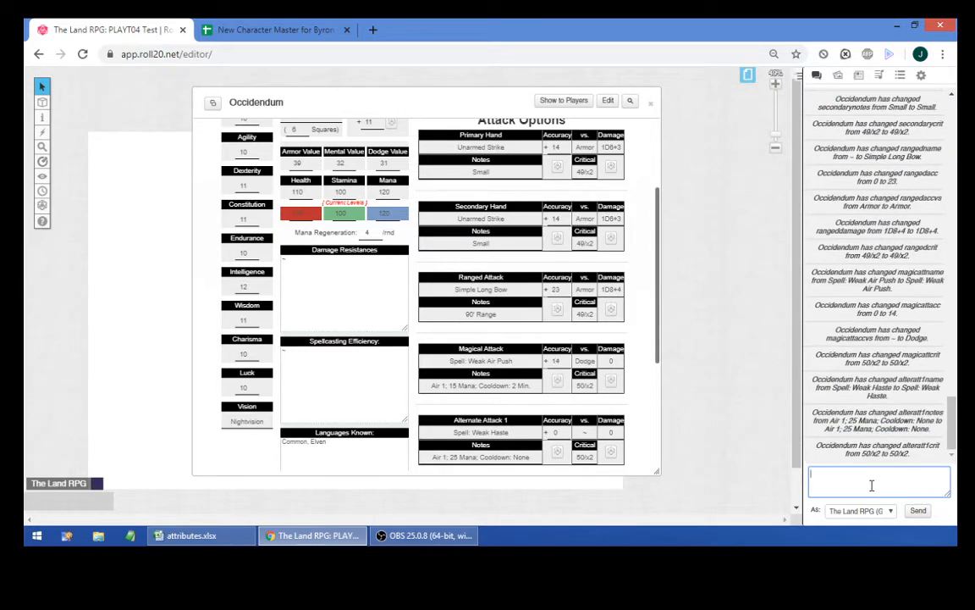
scroll(578, 339, "down", 1)
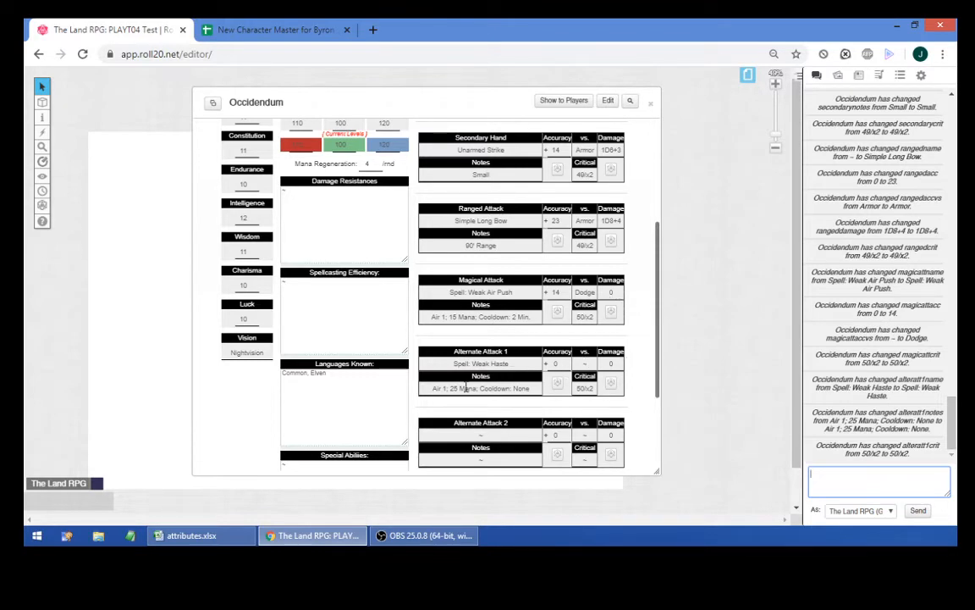
scroll(465, 387, "down", 3)
scroll(468, 386, "up", 5)
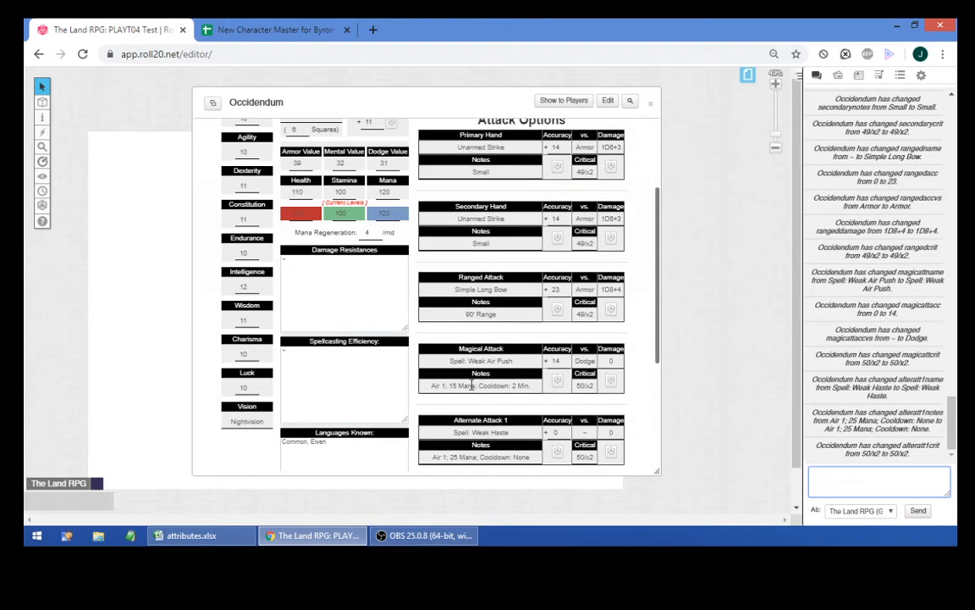
scroll(472, 386, "up", 2)
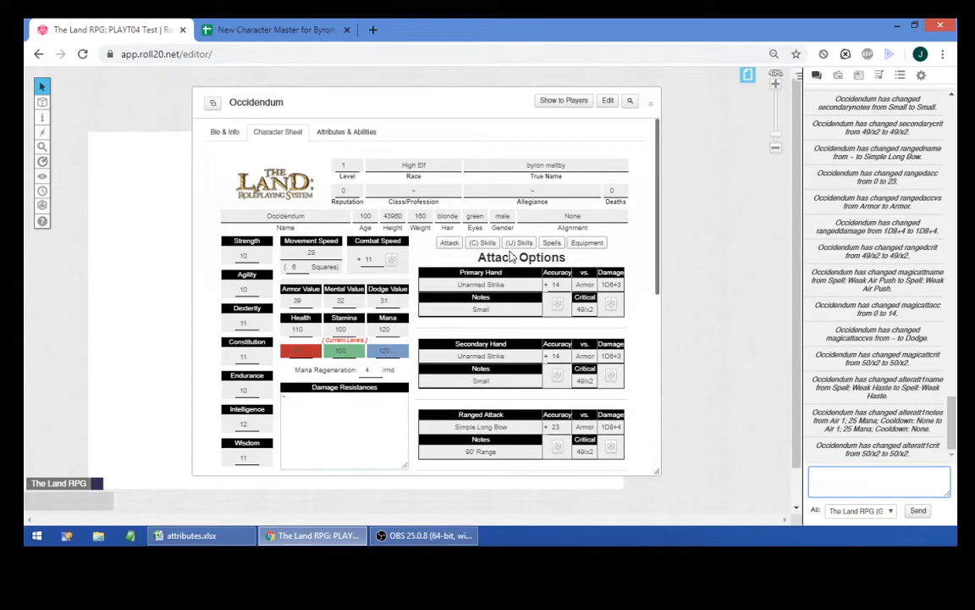
- Show the Common Skills section of Occidendum's sheet and copy the Common Skills export box from the character master spreadsheet
left_click(483, 243)
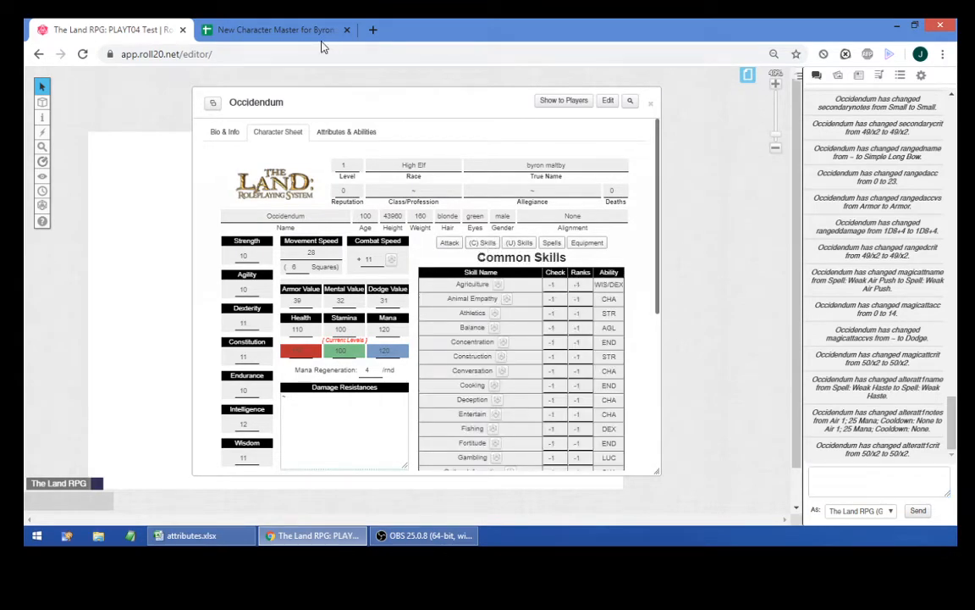
left_click(290, 31)
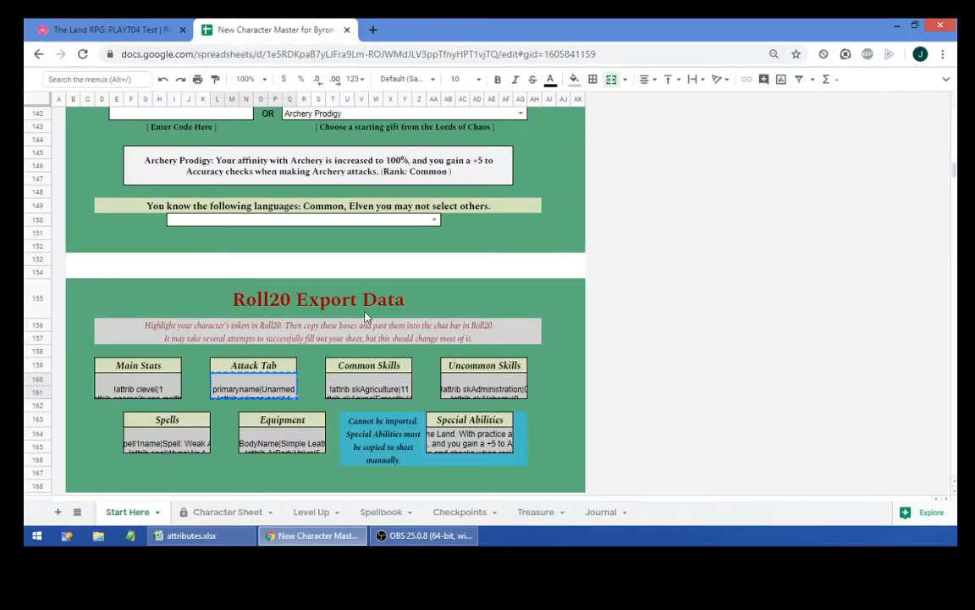
left_click(370, 387)
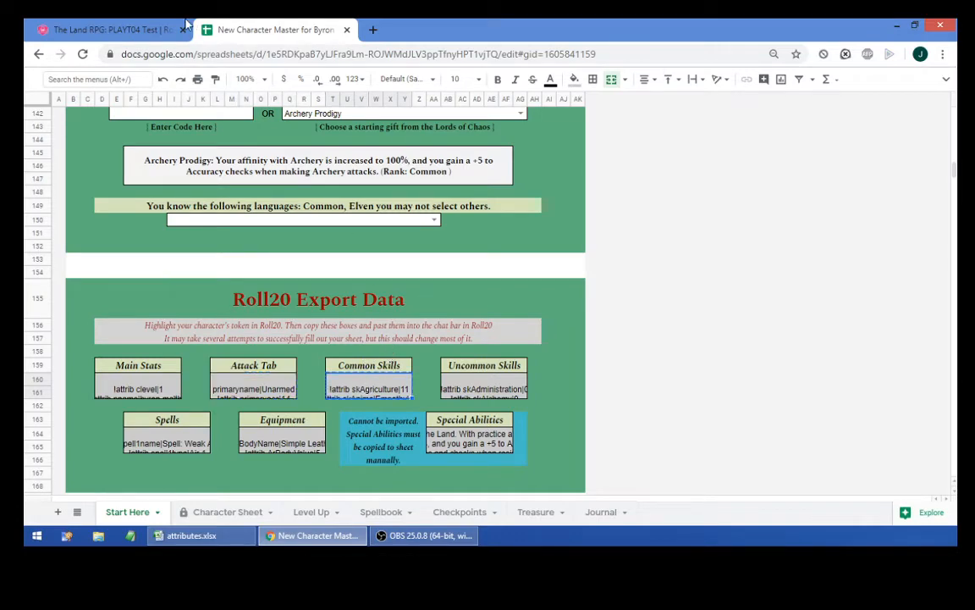
- Paste the Common Skills data into the Roll20 chat and send it
left_click(127, 31)
left_click(844, 476)
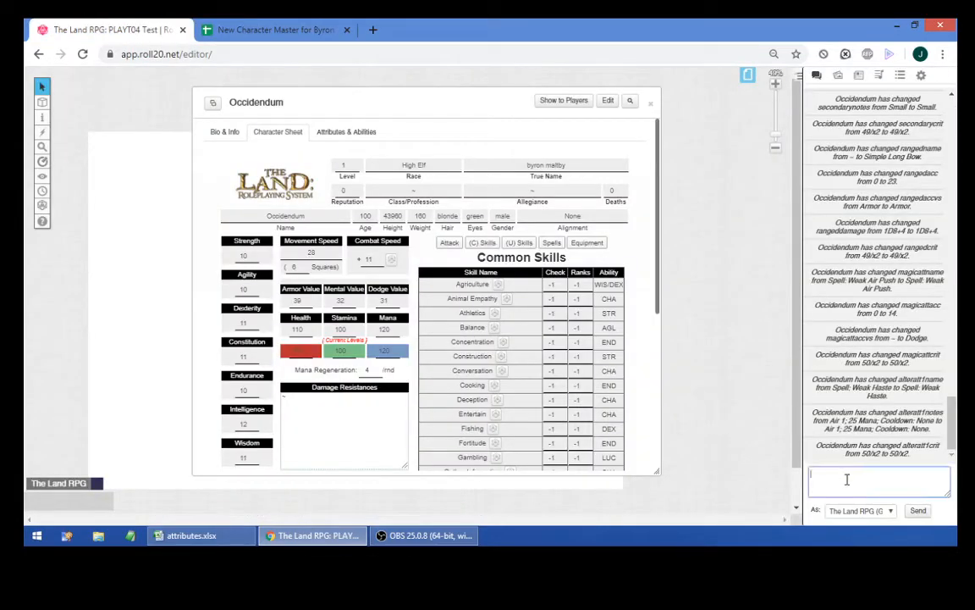
key("ctrl+v")
left_click_drag(816, 482, 958, 520)
key("ctrl+a")
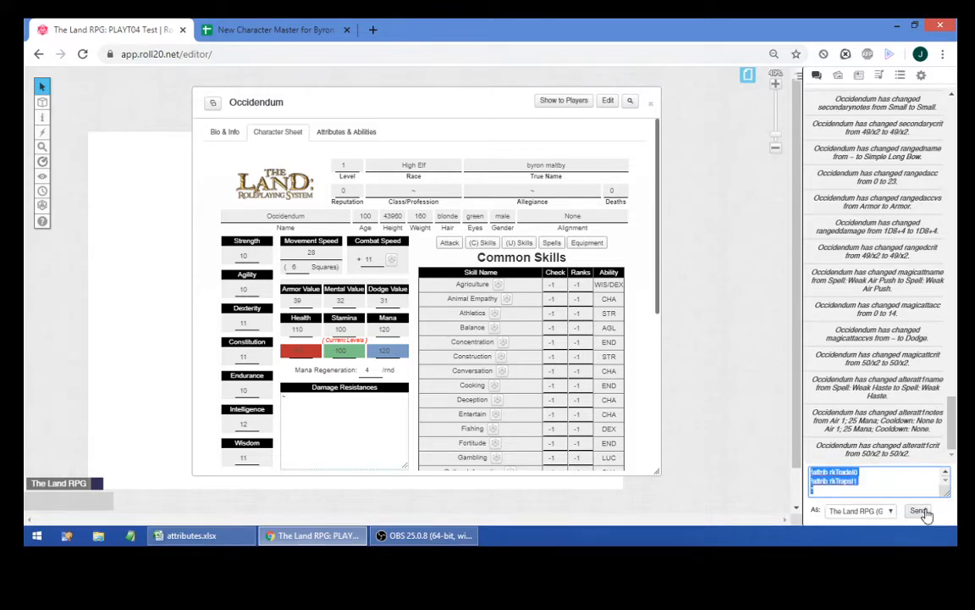
left_click(917, 510)
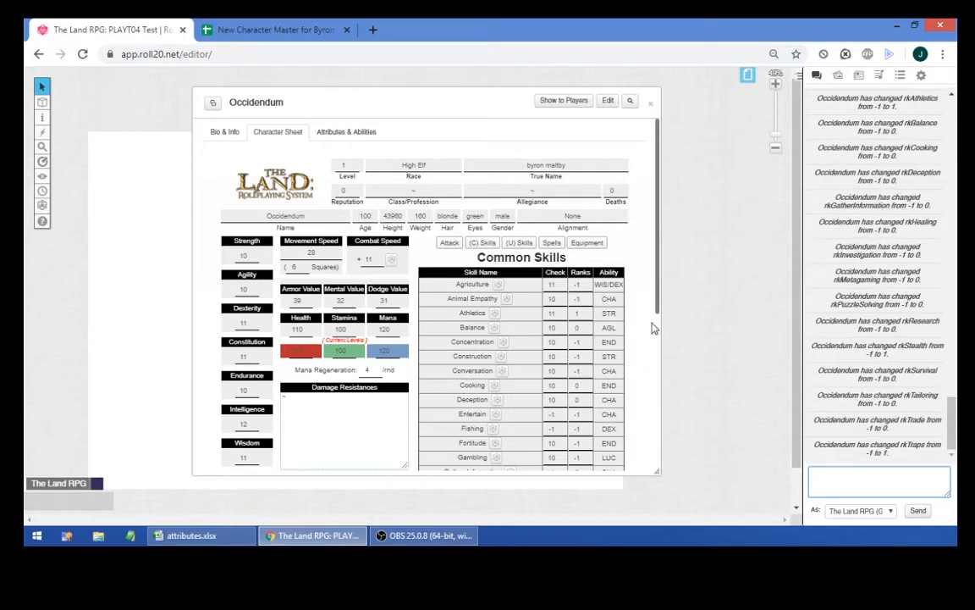
- Check the sheet's common skills for missing values and send the Common Skills data once more
left_click_drag(657, 298, 661, 356)
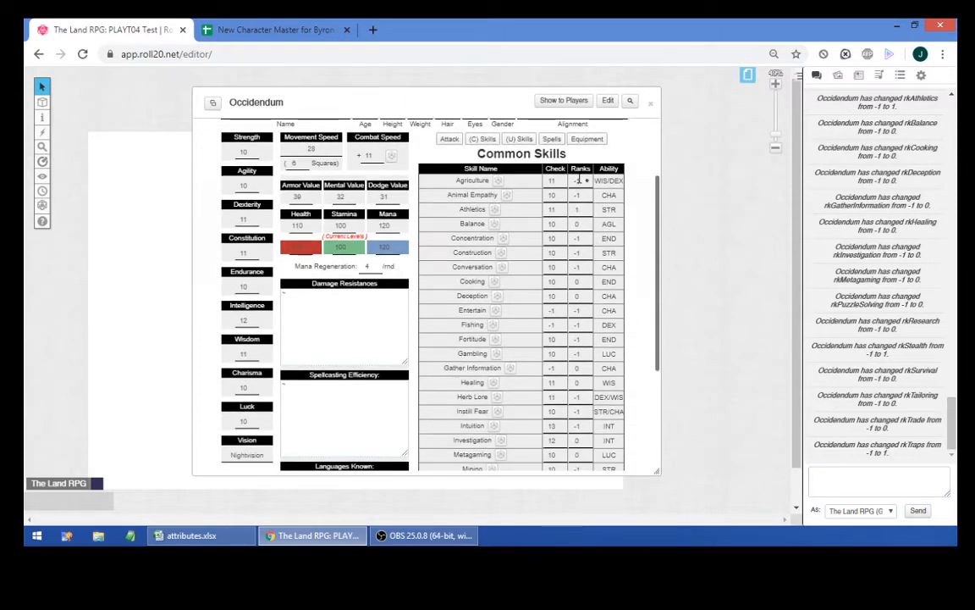
left_click(851, 486)
key("ctrl+v")
key("Return")
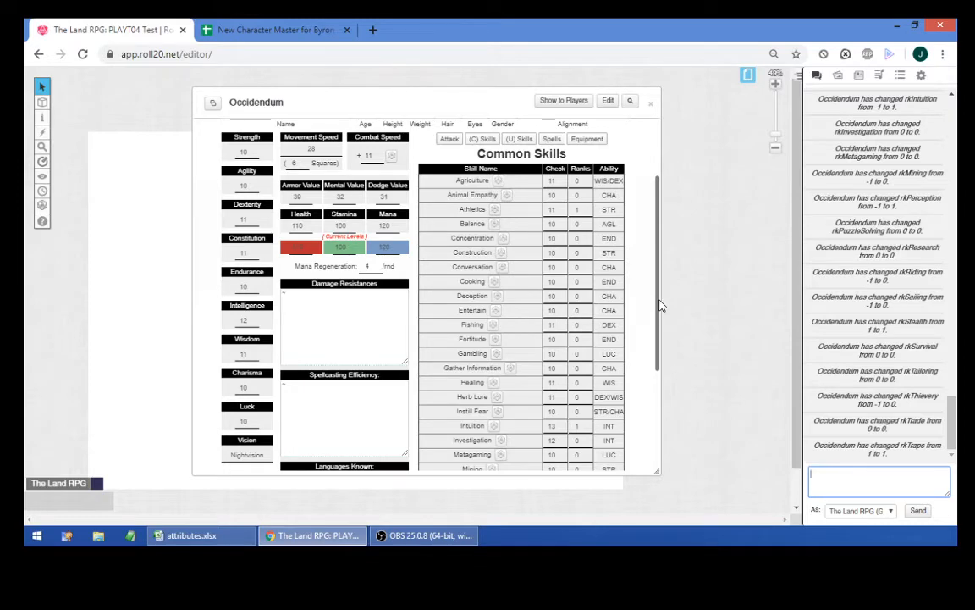
- Check the rest of the common skills and the text fields beside them on Occidendum's sheet for missing values
left_click_drag(661, 306, 660, 397)
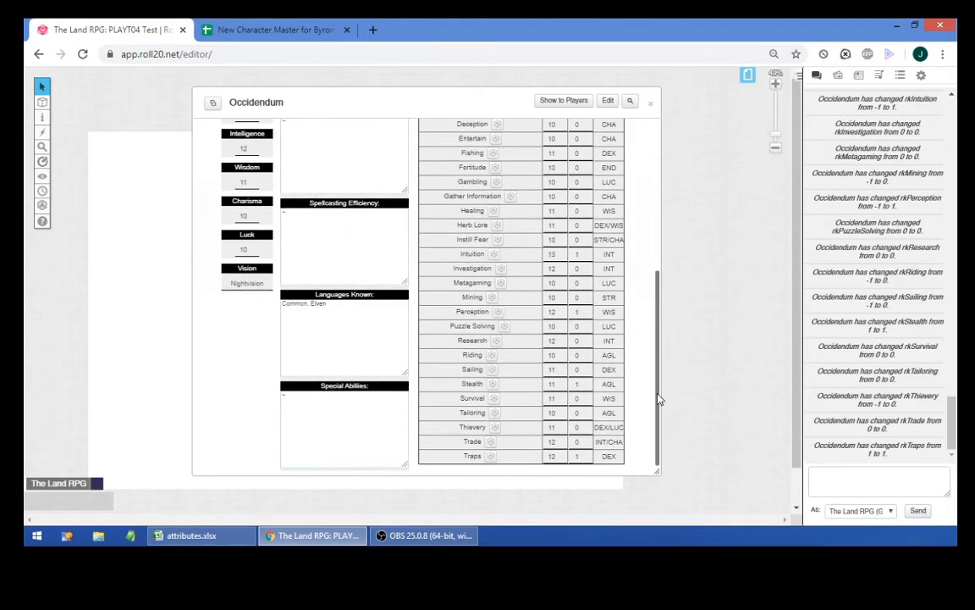
left_click(303, 244)
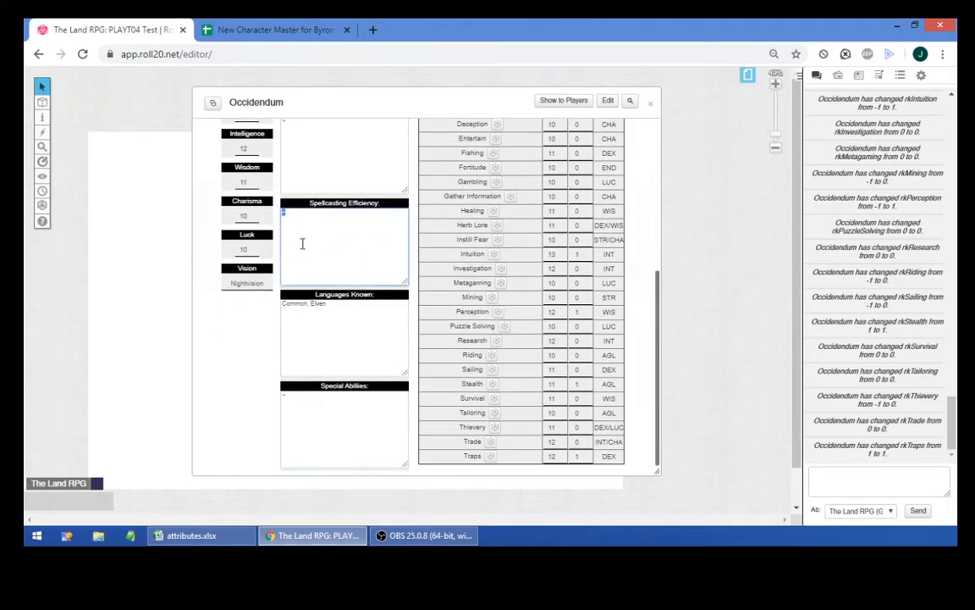
left_click(260, 356)
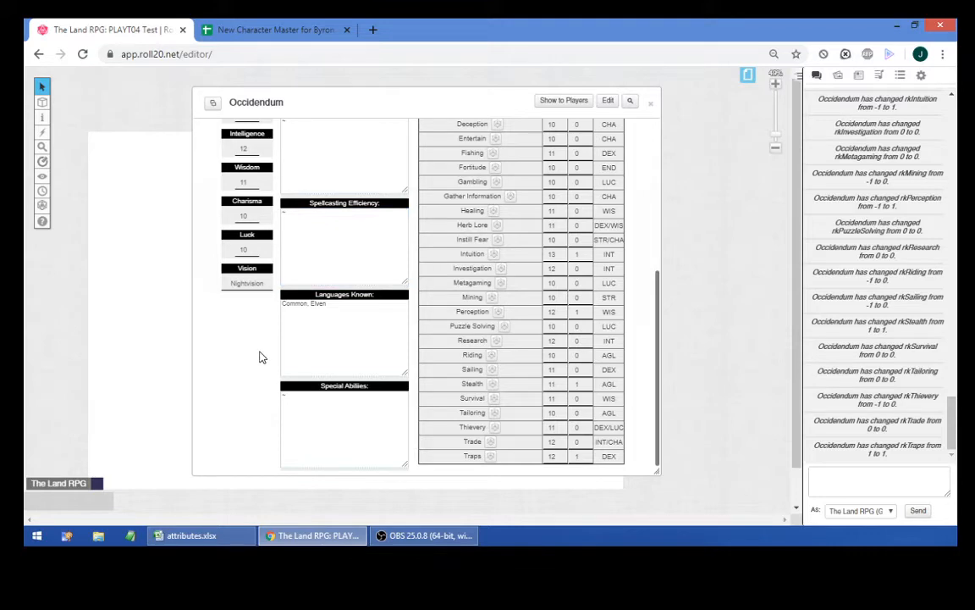
scroll(349, 288, "up", 1)
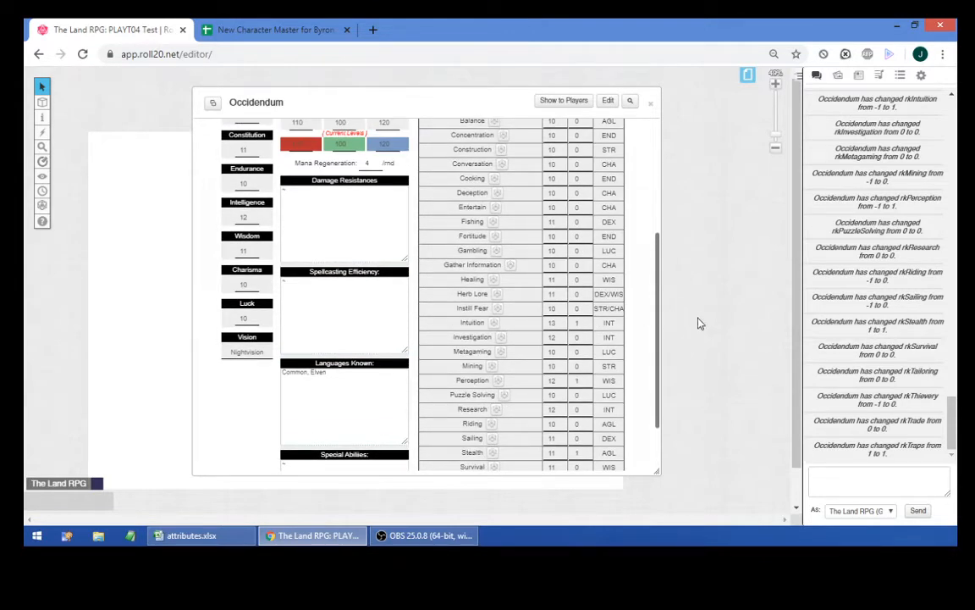
left_click_drag(659, 345, 668, 371)
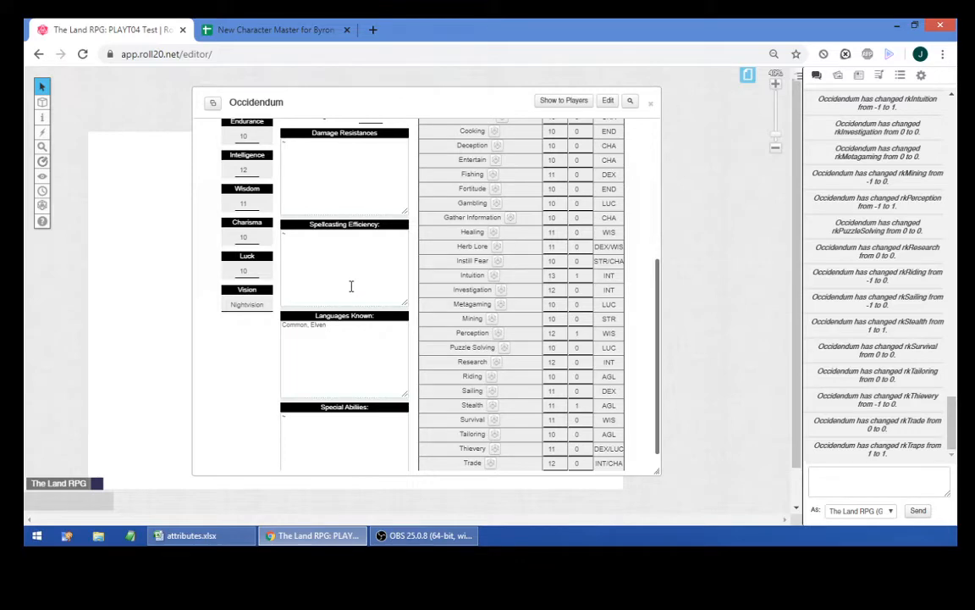
scroll(580, 365, "down", 1)
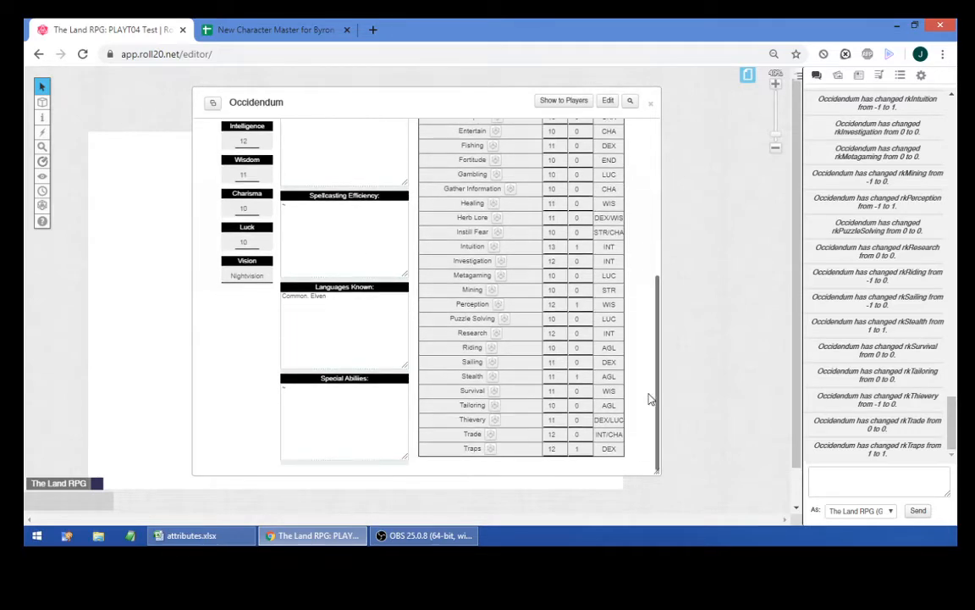
- Show the Uncommon Skills section of Occidendum's sheet and copy the Uncommon Skills export box from the character master spreadsheet
left_click_drag(661, 402, 624, 191)
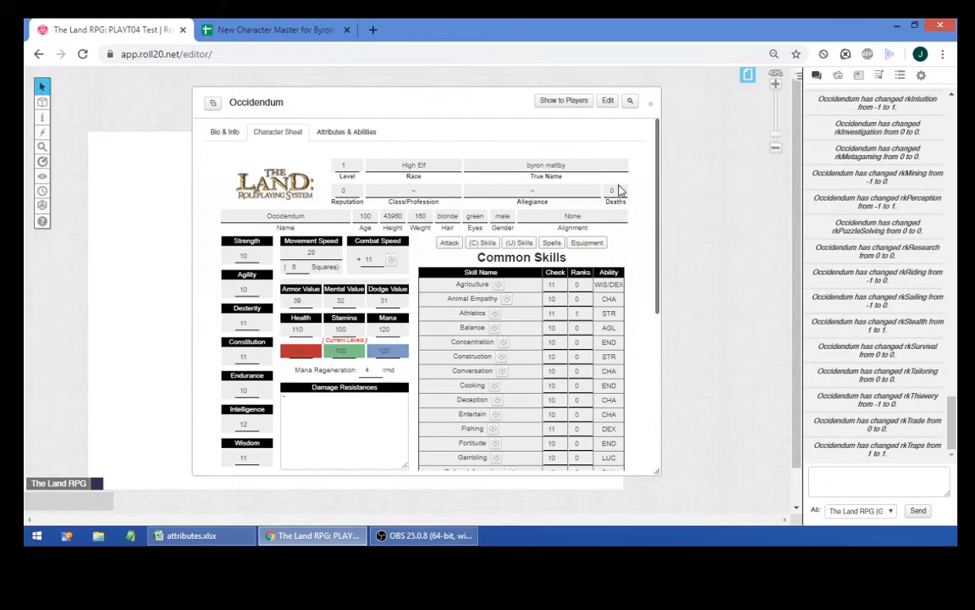
left_click(518, 245)
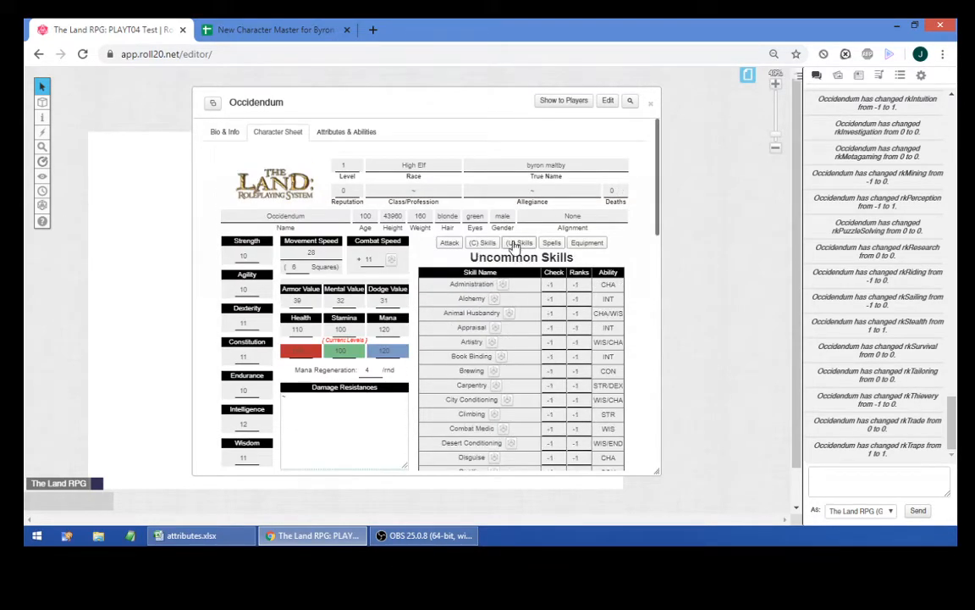
left_click(269, 30)
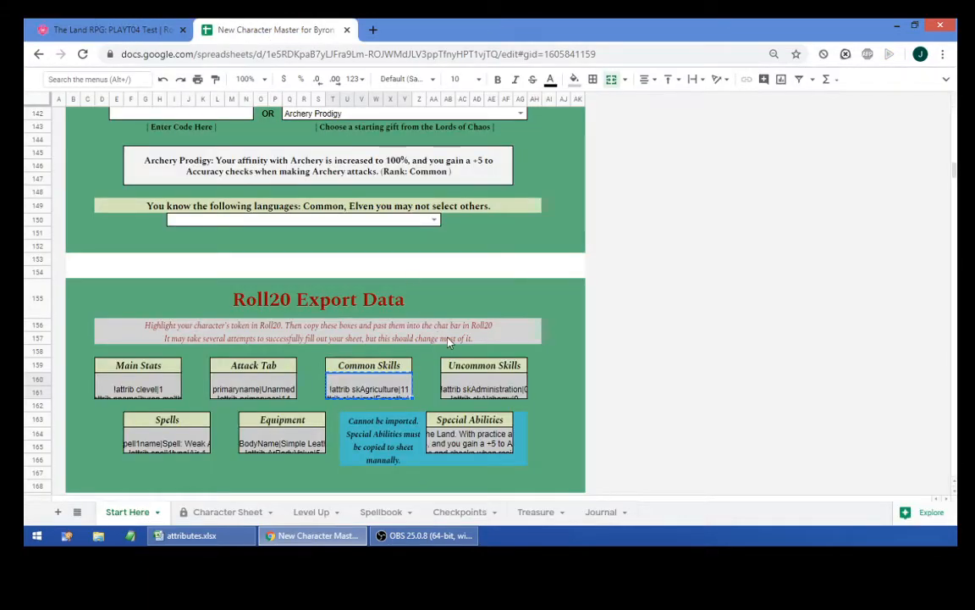
left_click(474, 390)
- Paste the Uncommon Skills data into the Roll20 chat, delete the stray ending, copy the cleaned text and send it
left_click(148, 31)
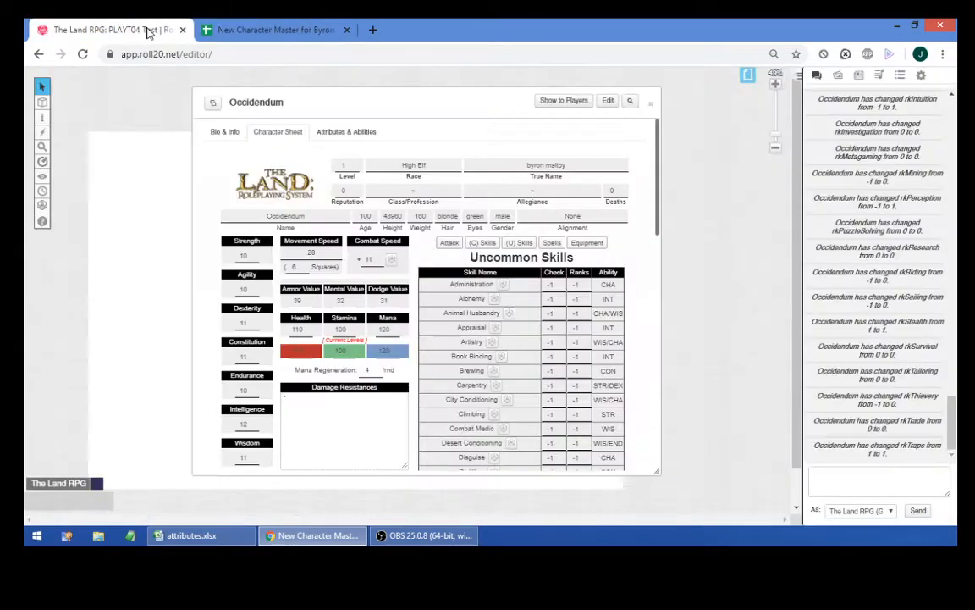
left_click(845, 486)
key("ctrl+v")
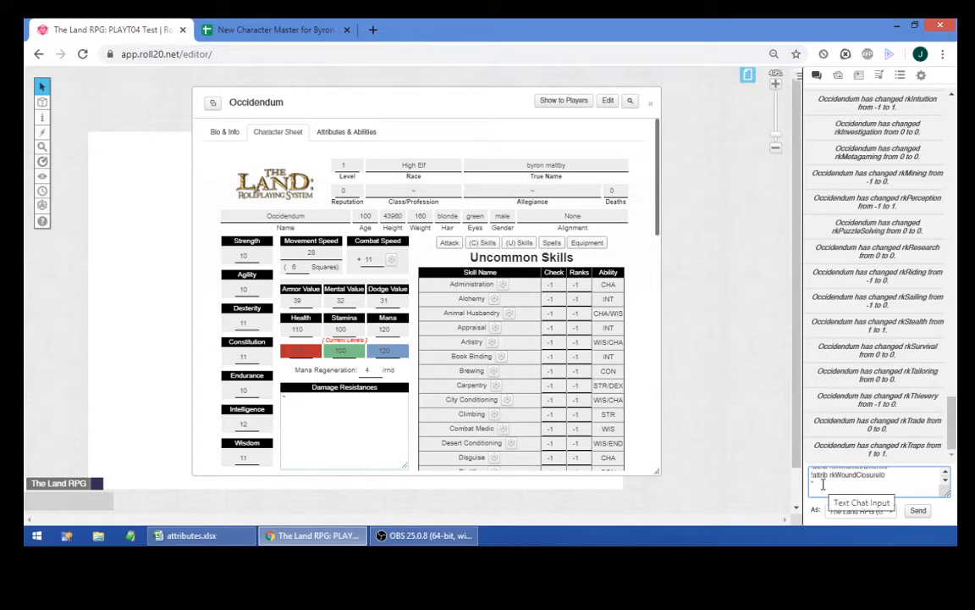
left_click_drag(815, 482, 959, 526)
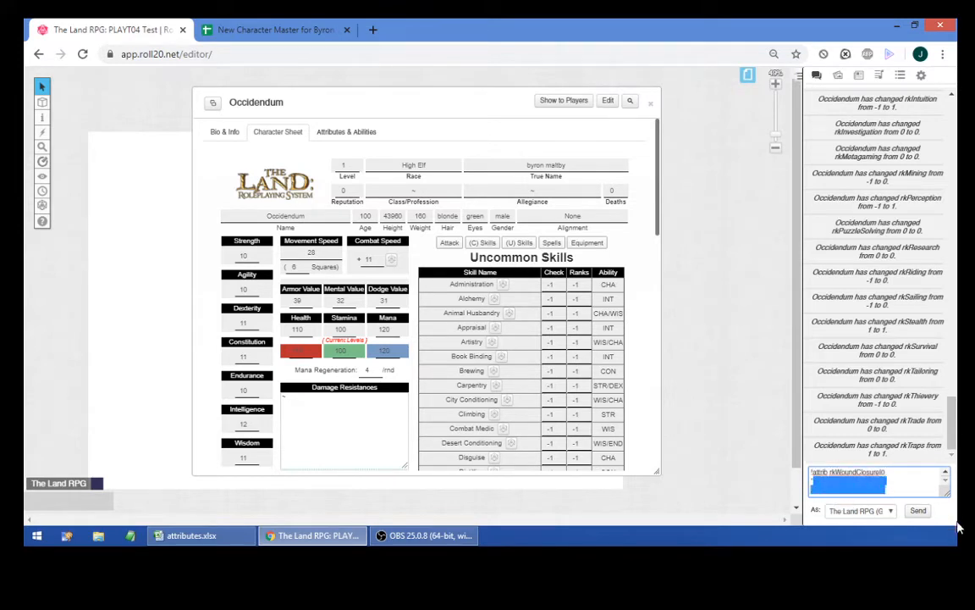
key("BackSpace")
key("ctrl+a")
key("ctrl+c")
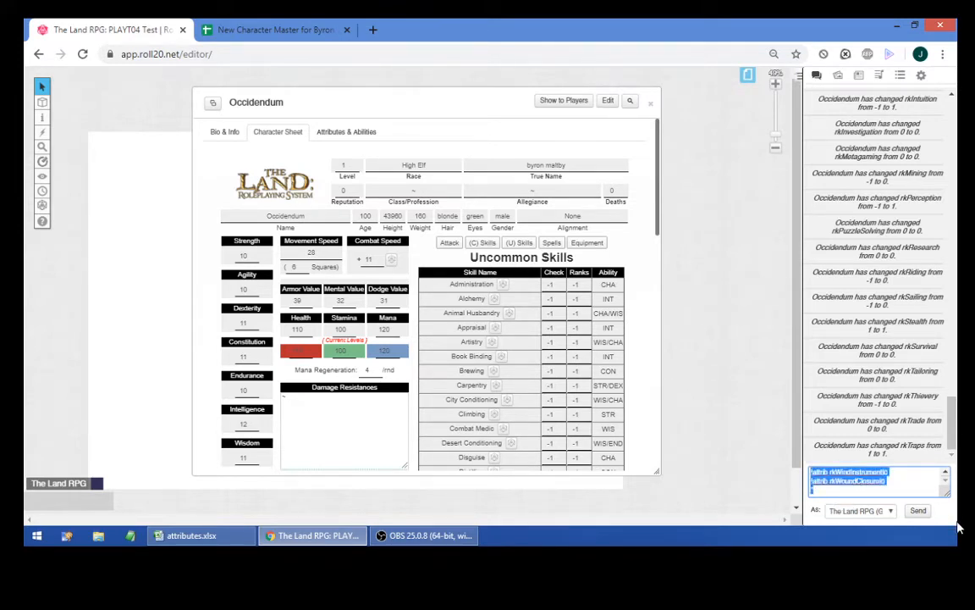
left_click(918, 511)
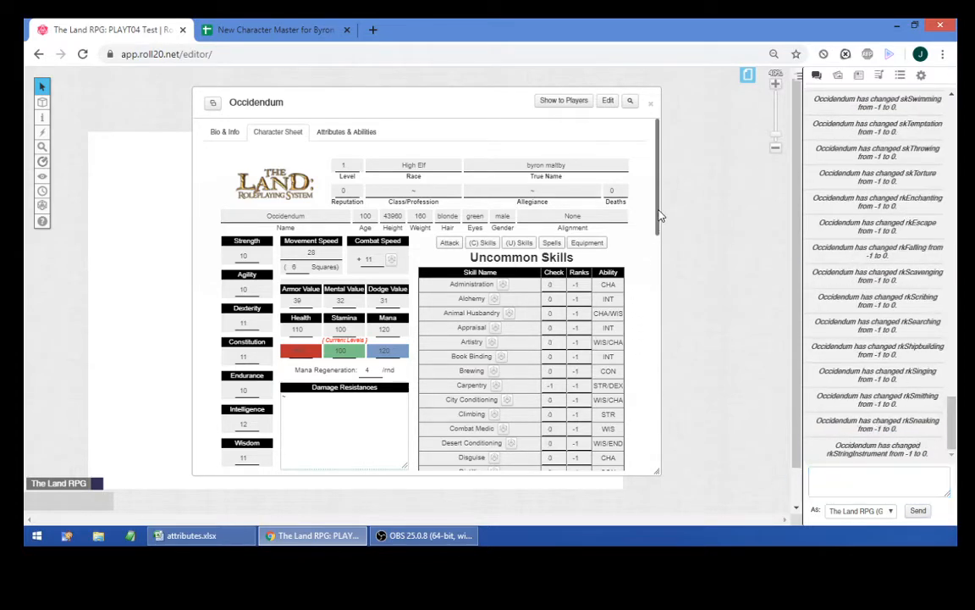
- Resend the cleaned Uncommon Skills data in the chat four times to fill in missing checks and ranks
scroll(659, 250, "down", 2)
left_click(818, 482)
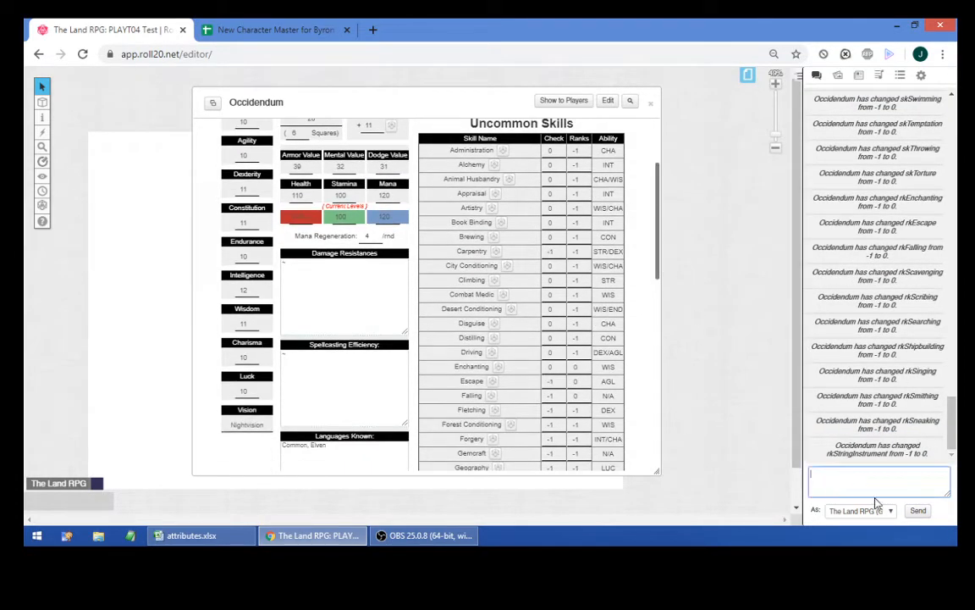
key("ctrl+v")
left_click(915, 514)
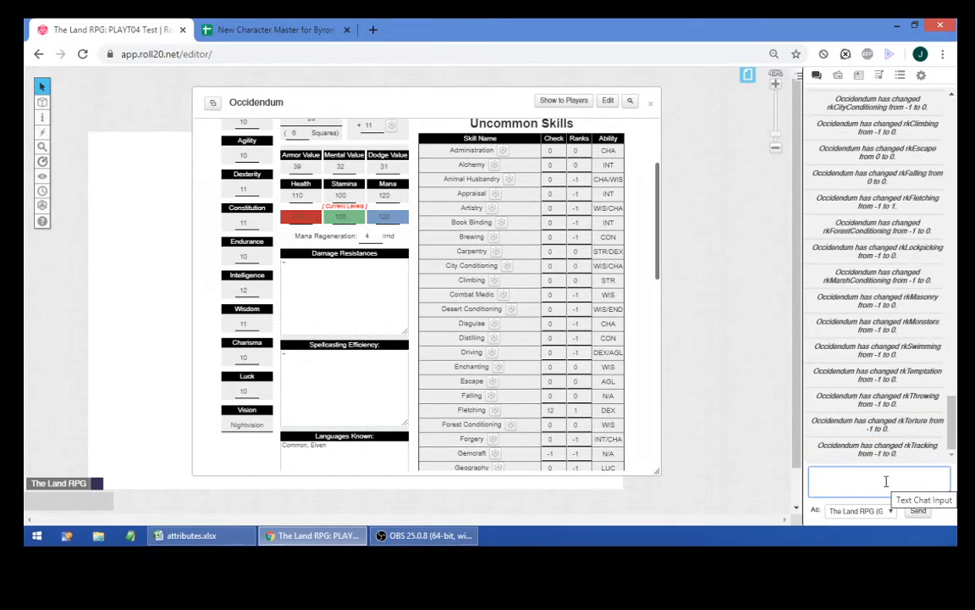
key("ctrl+v")
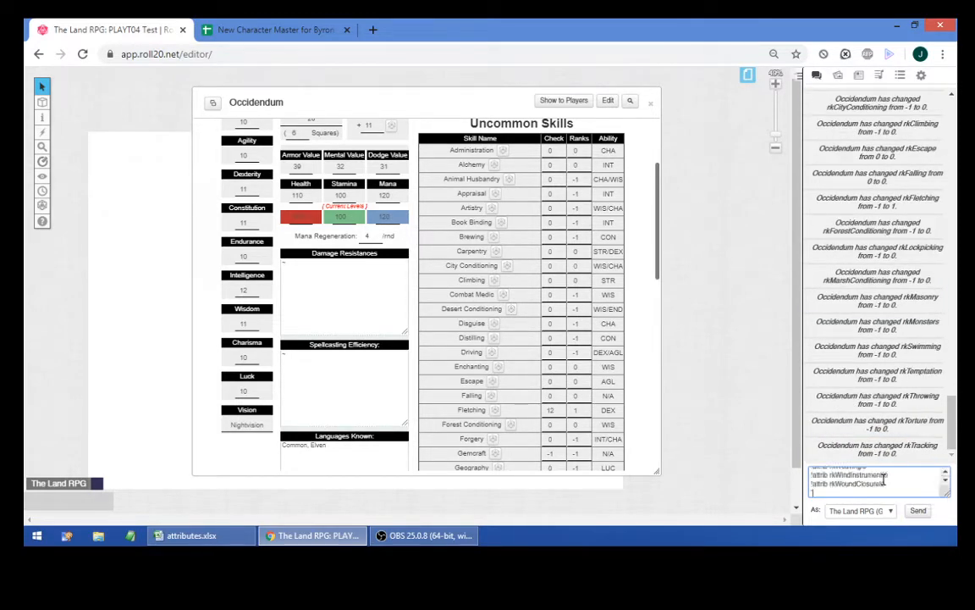
left_click(918, 510)
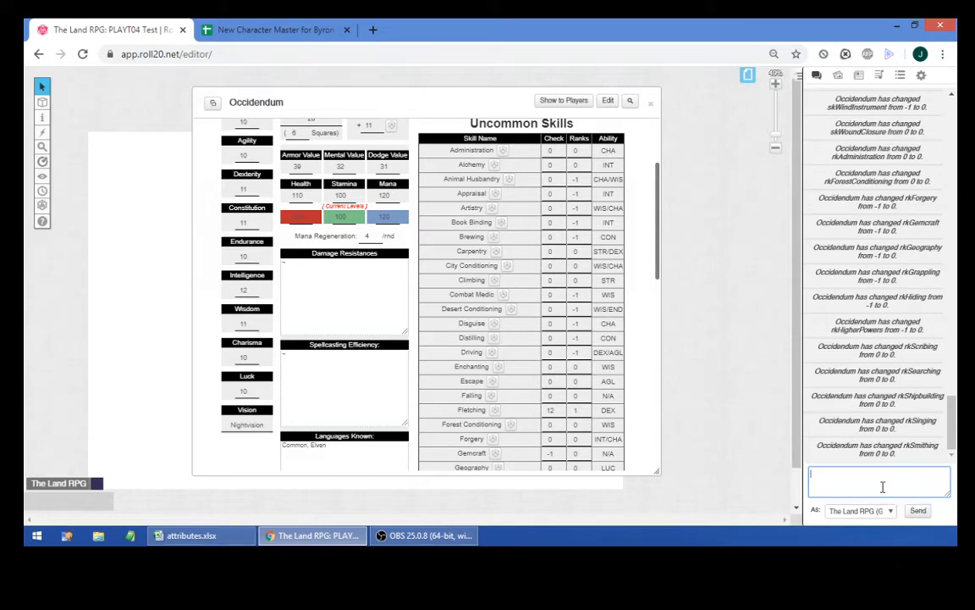
key("ctrl+v")
key("Return")
key("ctrl+v")
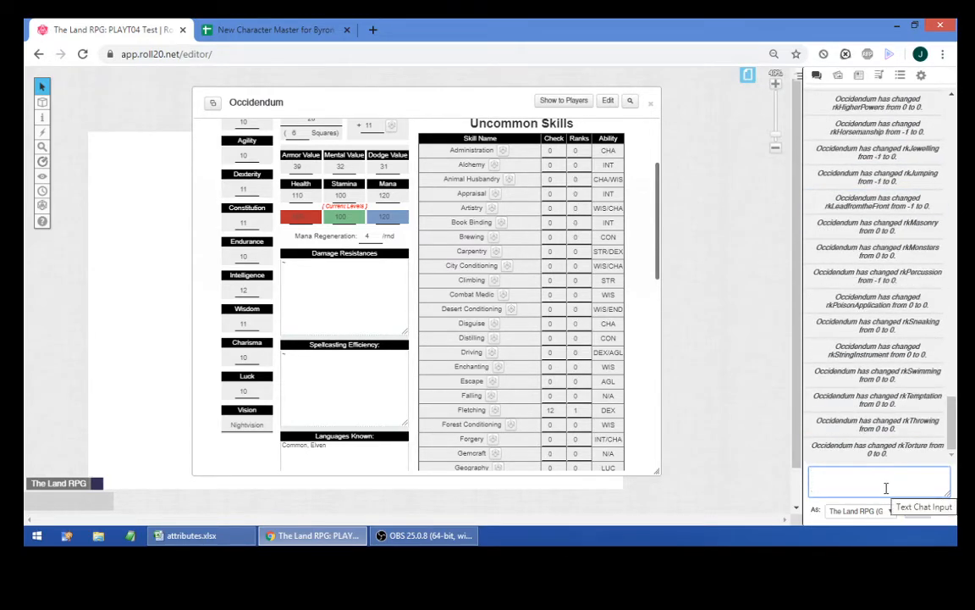
left_click(912, 510)
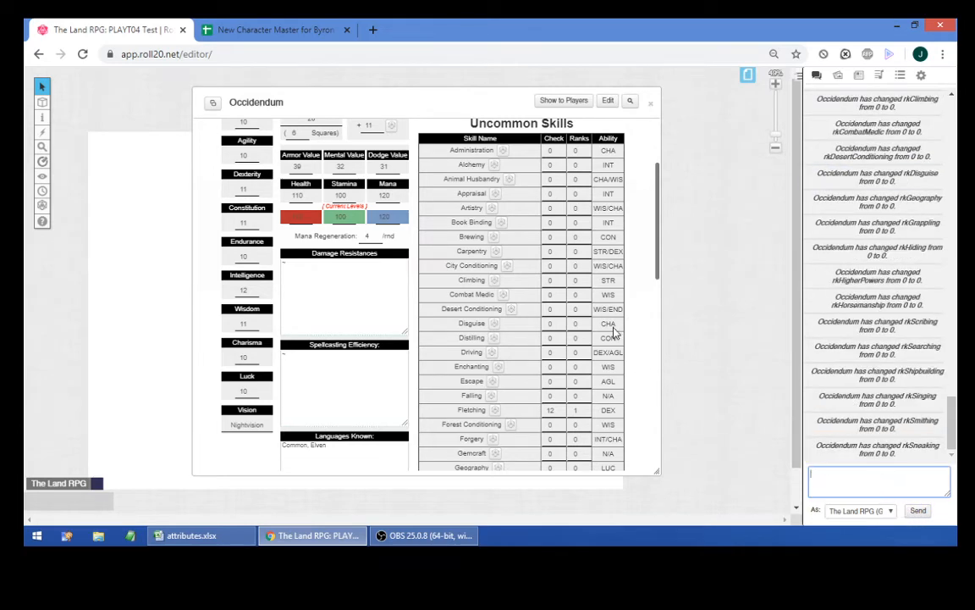
- Check the lower uncommon skills for ranks still at -1 and send the Uncommon Skills data three more times
scroll(614, 329, "down", 1)
scroll(614, 328, "down", 5)
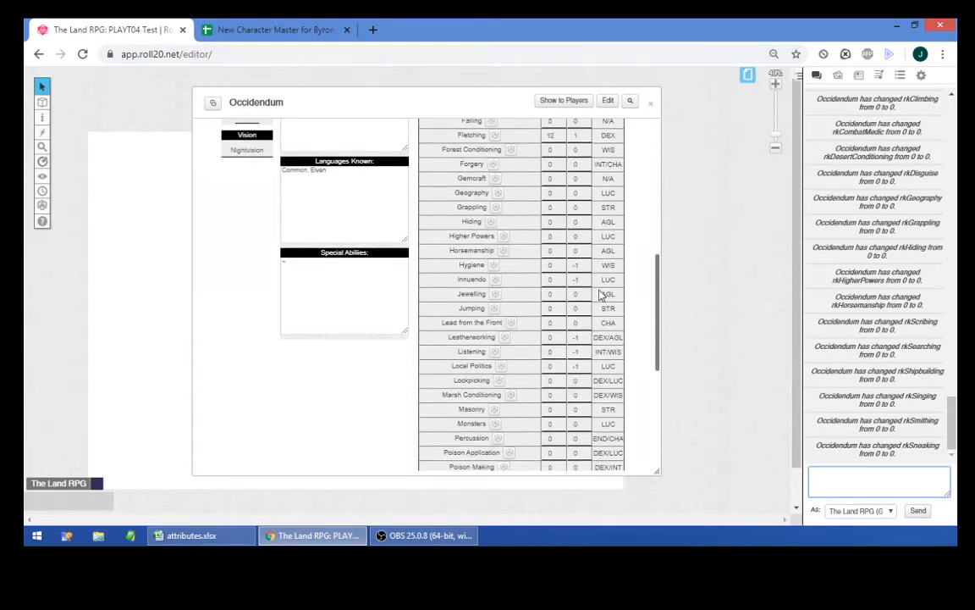
scroll(603, 297, "up", 1)
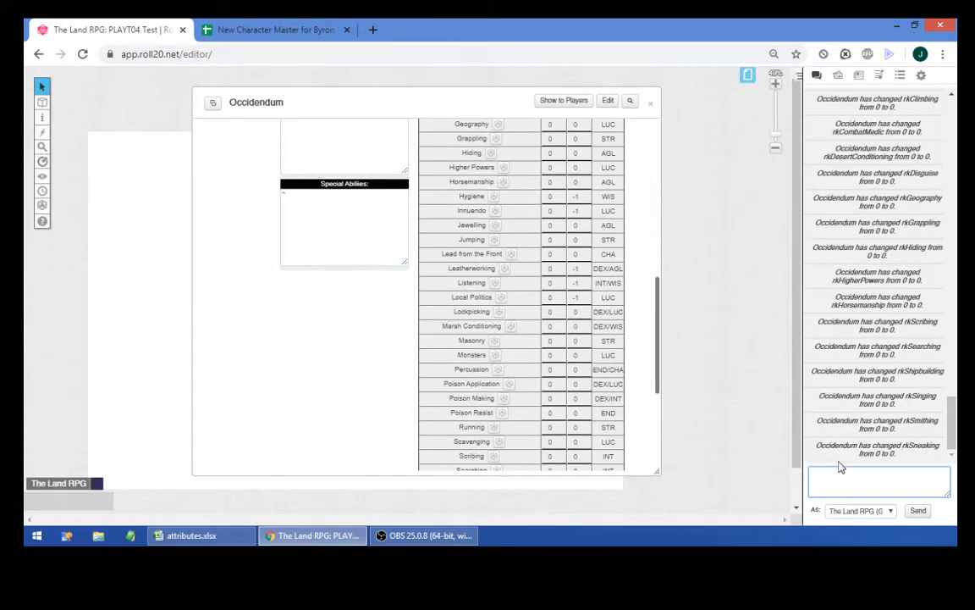
key("ctrl+v")
left_click(918, 510)
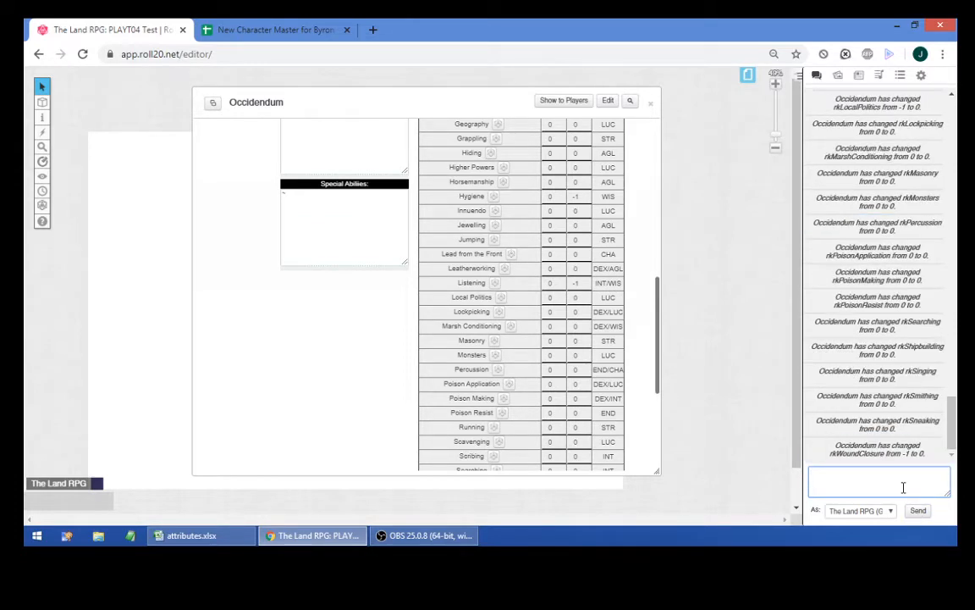
key("ctrl+v")
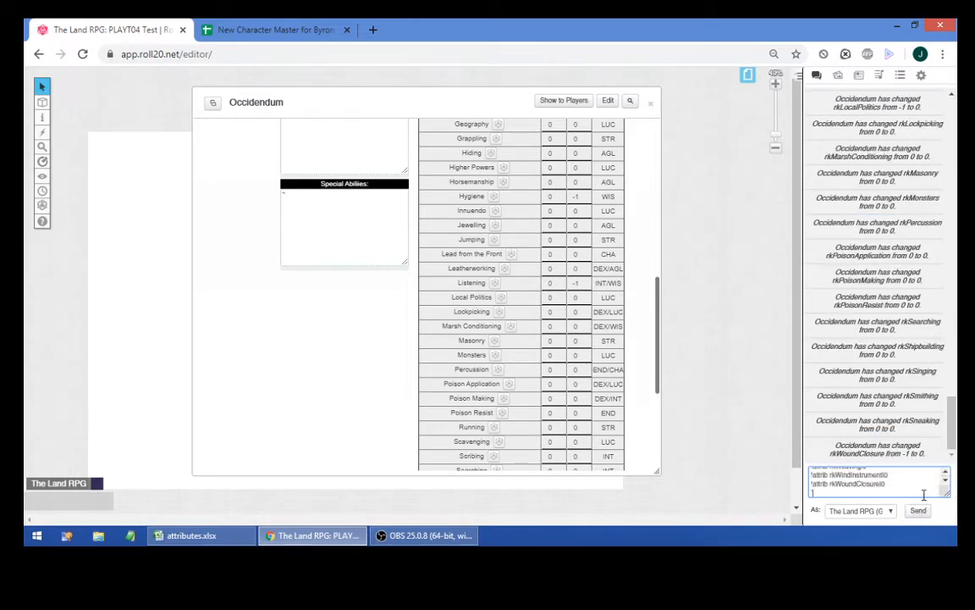
left_click(918, 509)
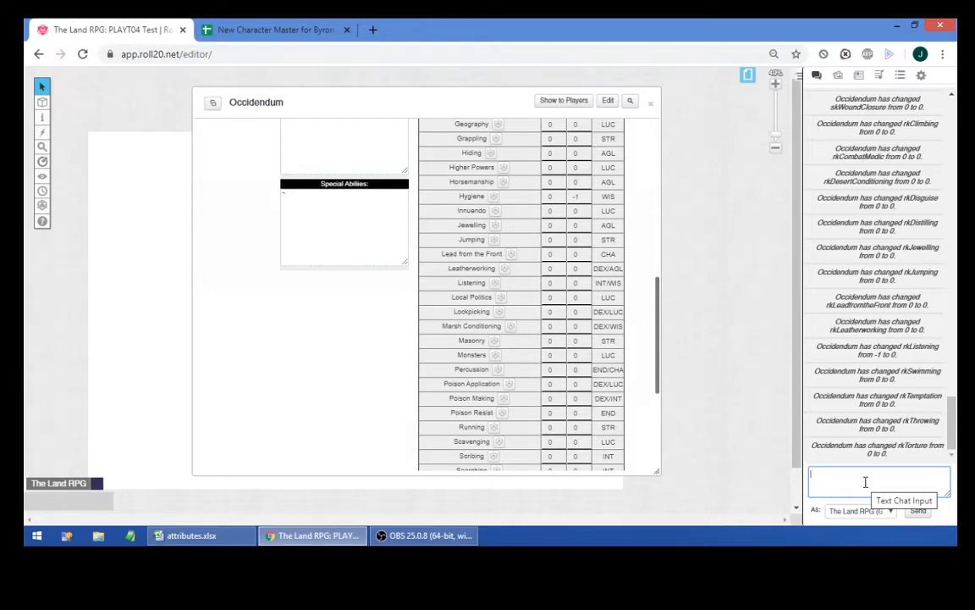
key("ctrl+v")
left_click(918, 509)
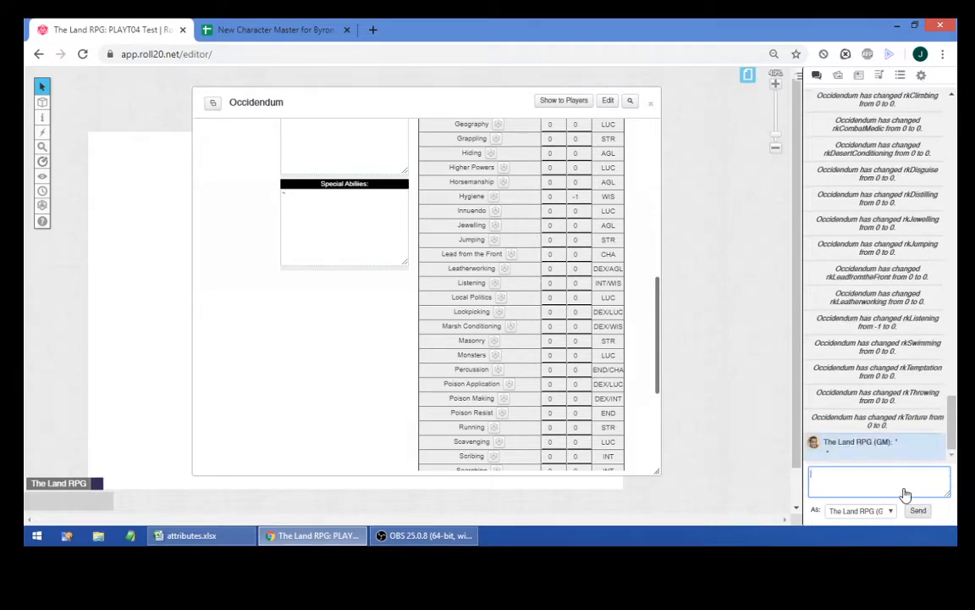
- Set the ranks of Trap Disarm, Underground Conditioning, Weaving and Wind Instrument to 0 directly on the sheet
scroll(596, 212, "down", 5)
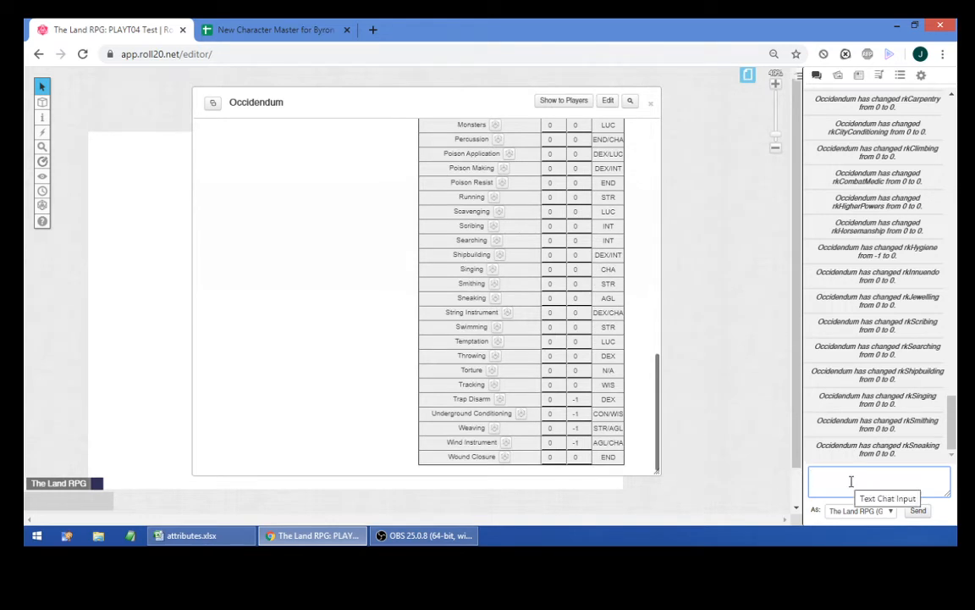
left_click(585, 398)
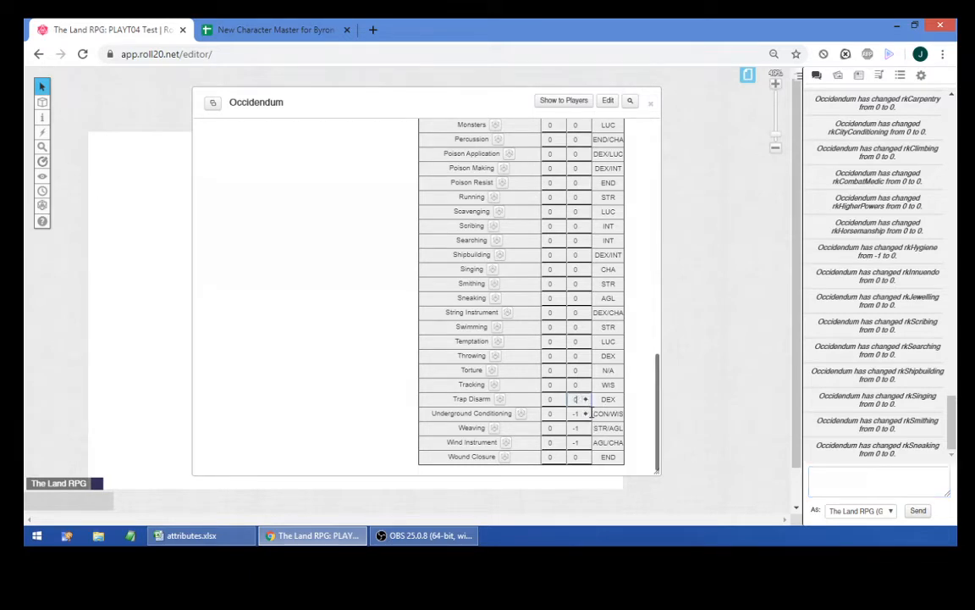
left_click(585, 412)
left_click(585, 426)
left_click(585, 440)
- Show the Spells section of Occidendum's sheet and copy the Spells export box from the character master spreadsheet
left_click_drag(659, 434, 662, 303)
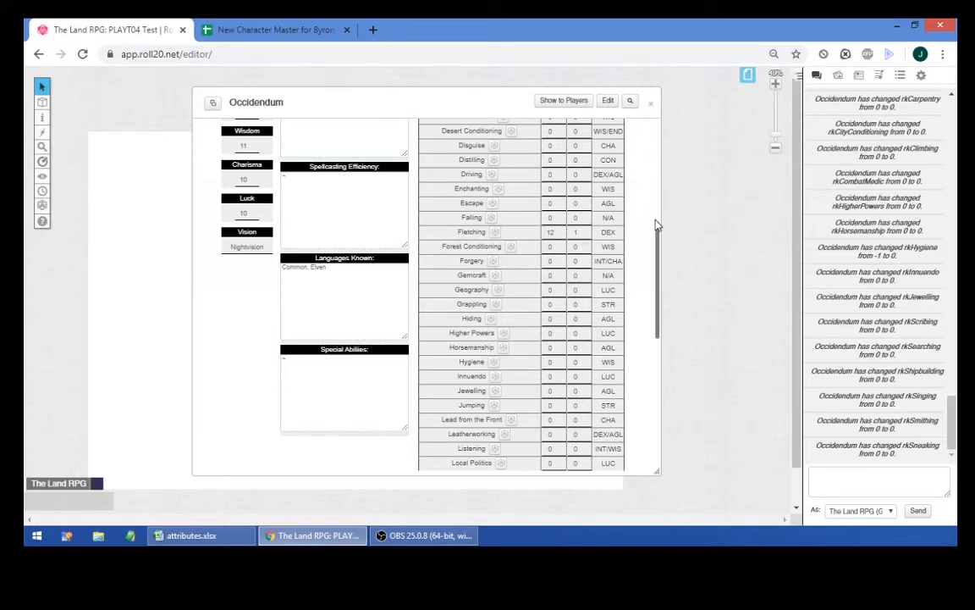
left_click_drag(657, 230, 650, 140)
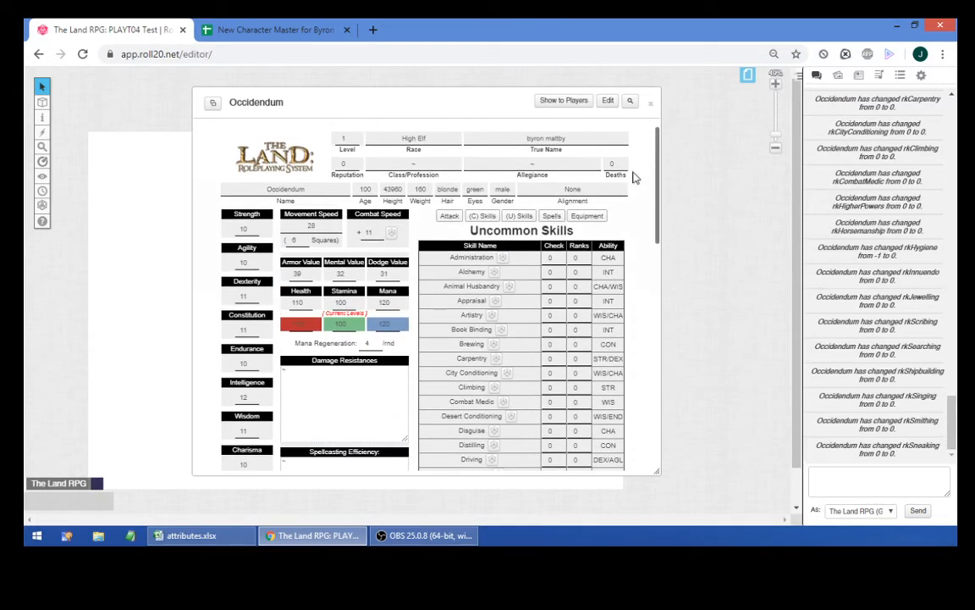
left_click(551, 217)
left_click(279, 29)
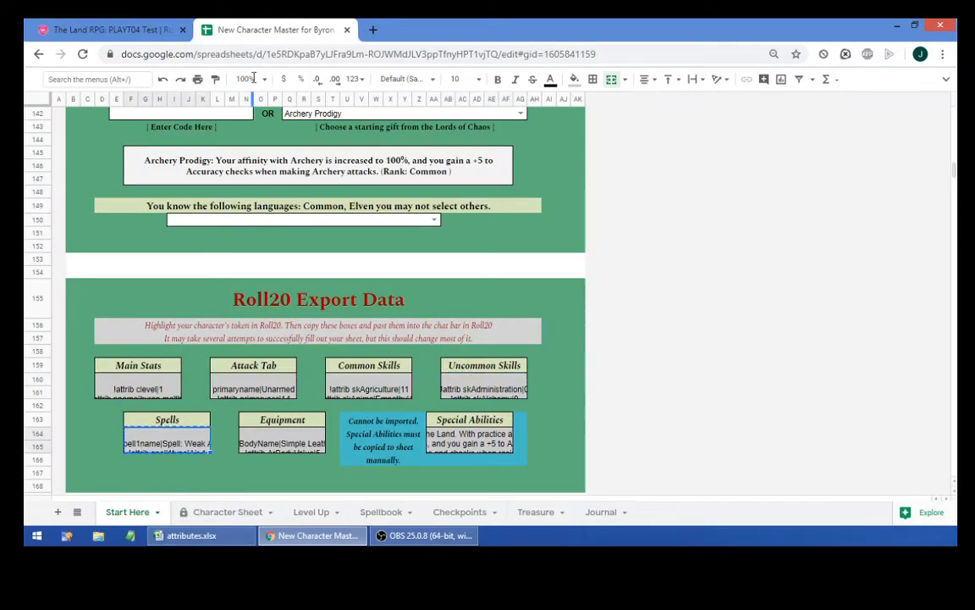
- Paste the Spells data into the Roll20 chat, remove the stray ending after the last spell description and send it
left_click(140, 29)
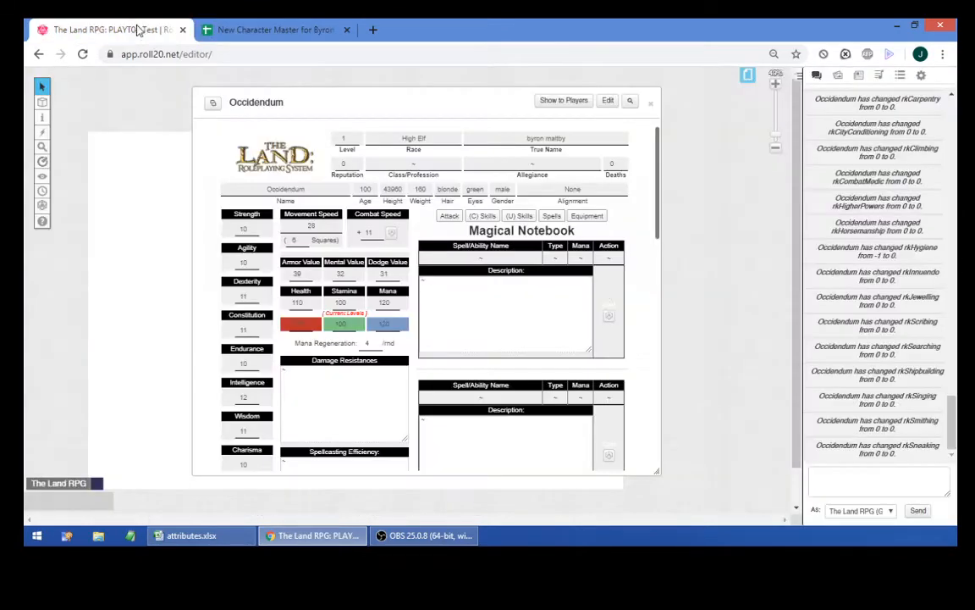
left_click(867, 480)
key("ctrl+v")
left_click_drag(897, 492, 818, 484)
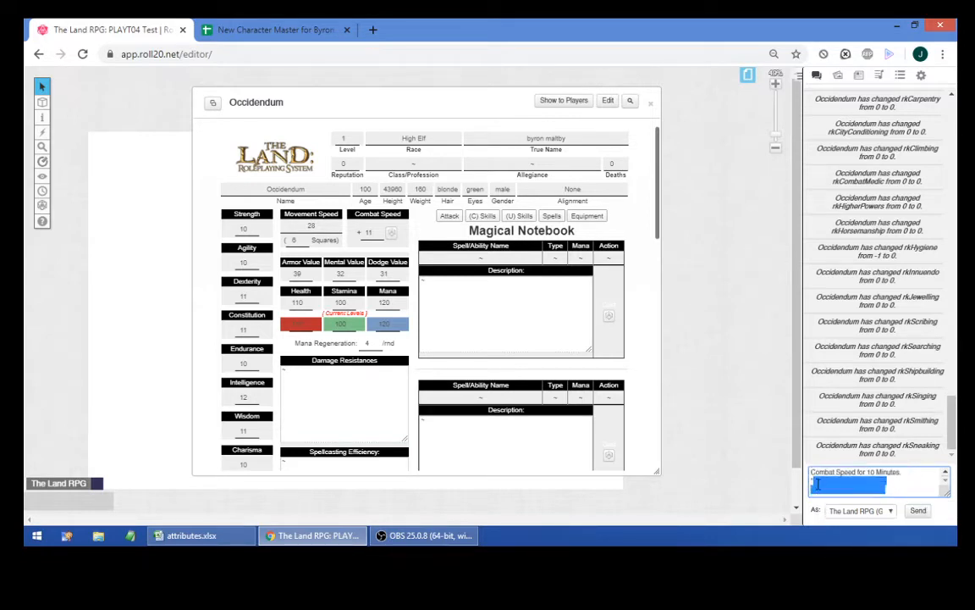
type("1")
key("ctrl+a")
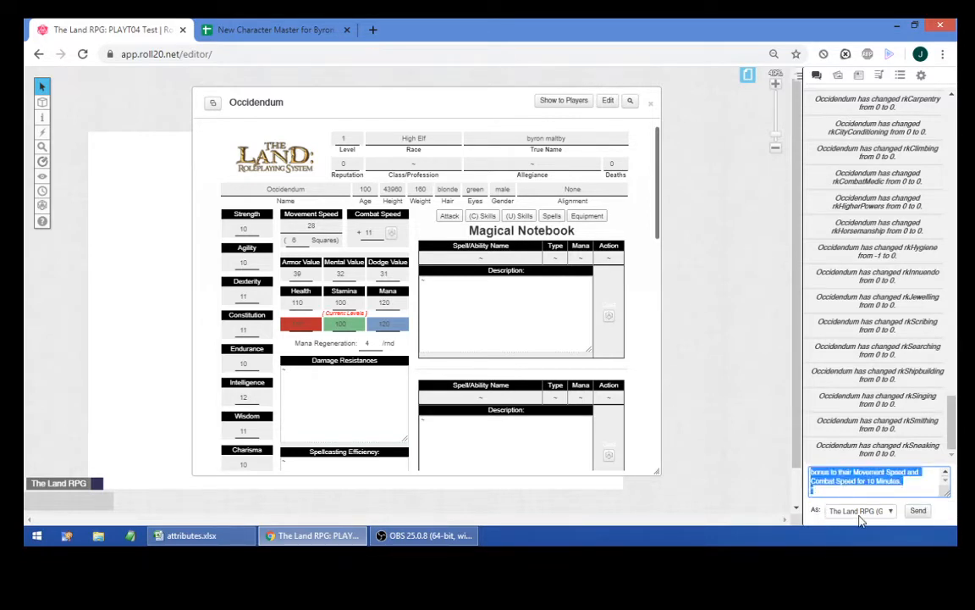
left_click(918, 510)
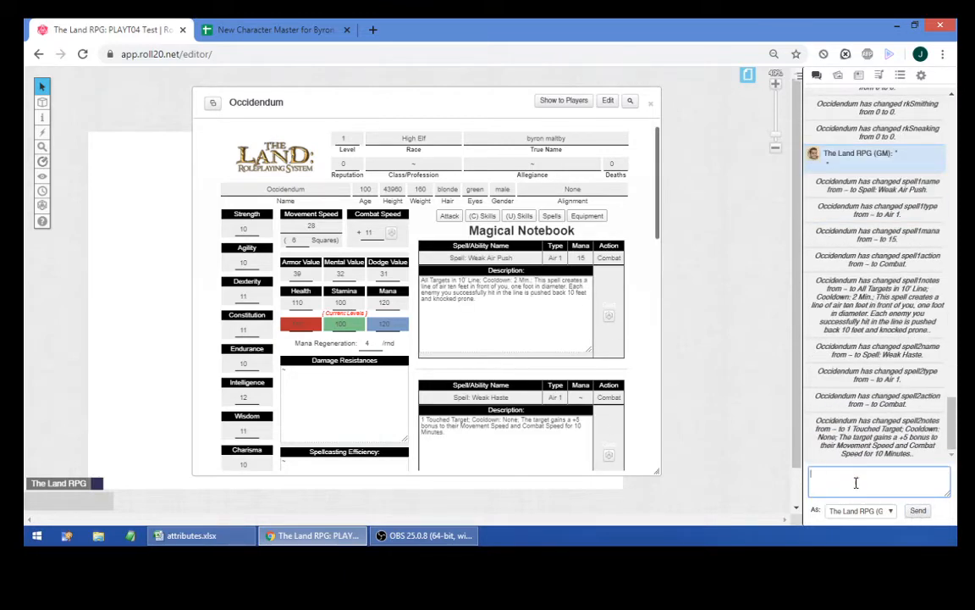
- Send the Spells data to the chat two more times, clear the extra paste and check the spell entries on the sheet
key("ctrl+v")
left_click(914, 512)
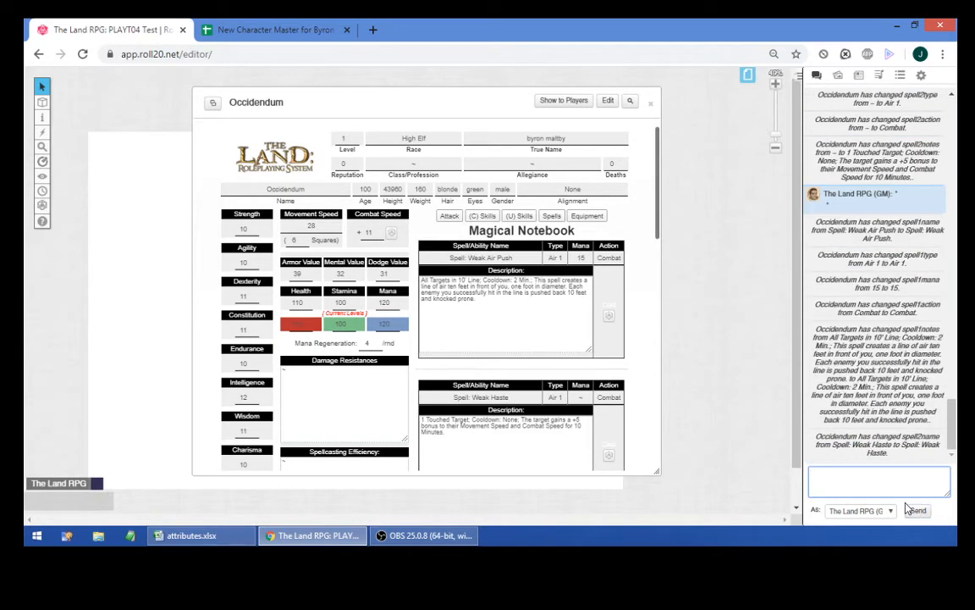
key("ctrl+v")
left_click(917, 511)
key("ctrl+v")
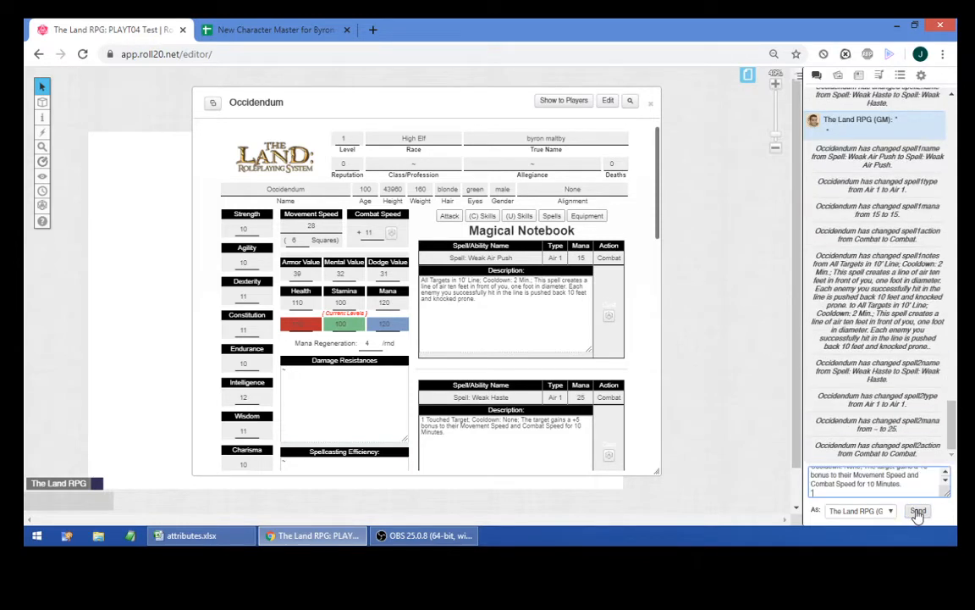
key("ctrl+a")
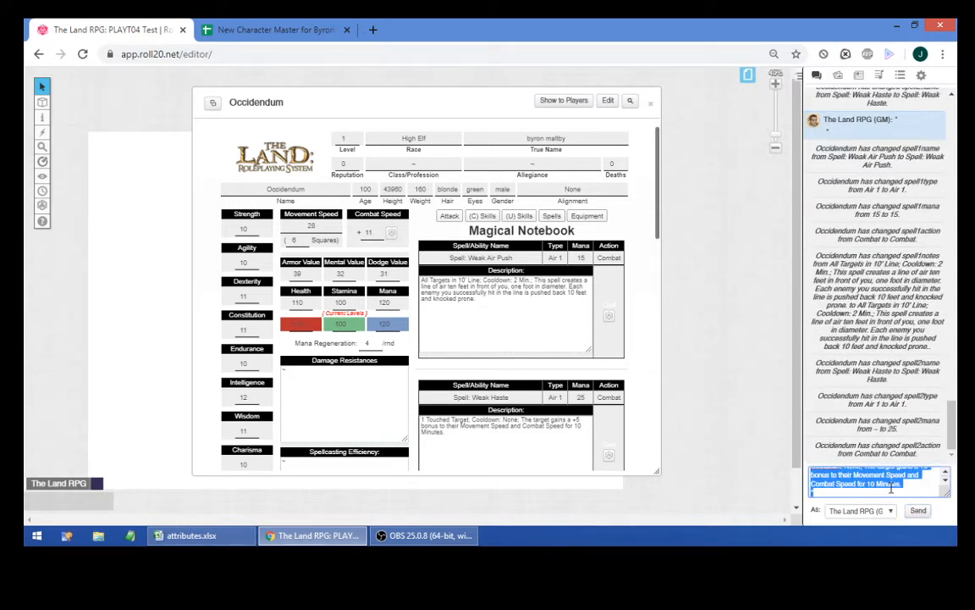
key("BackSpace")
scroll(566, 320, "down", 2)
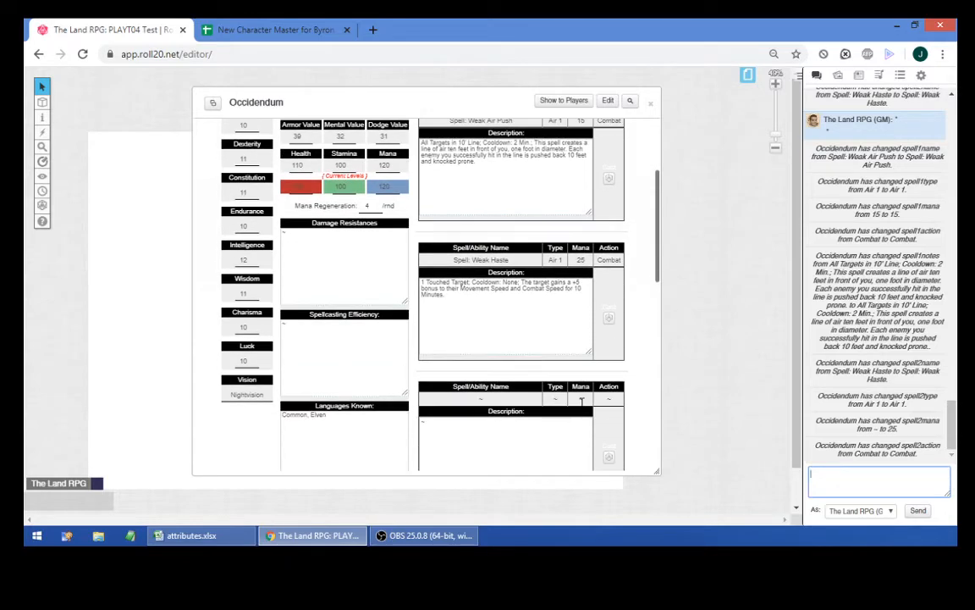
scroll(566, 320, "up", 3)
- Show the Equipment section of Occidendum's sheet and copy the Equipment export box from the character master spreadsheet
left_click(587, 242)
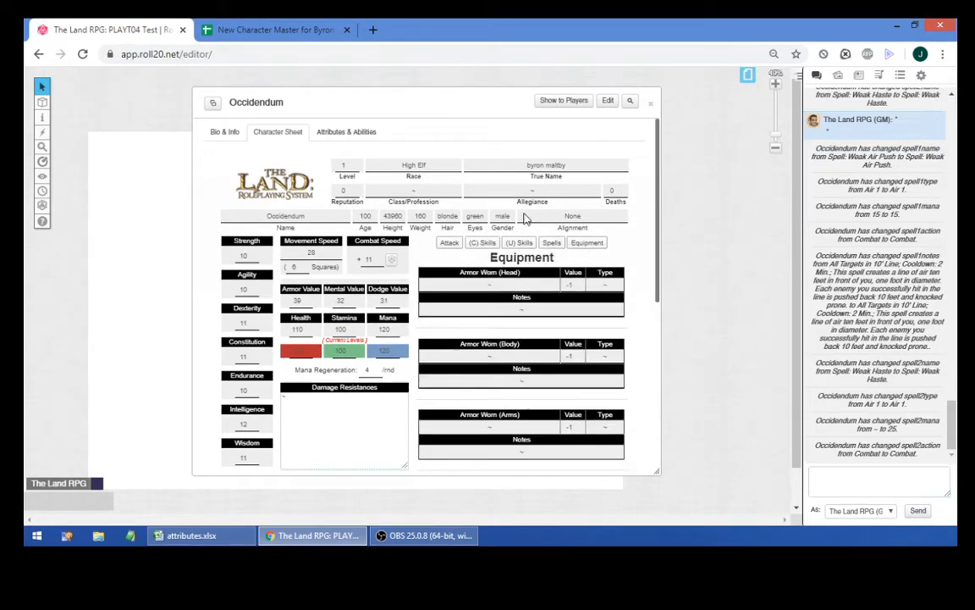
left_click(307, 25)
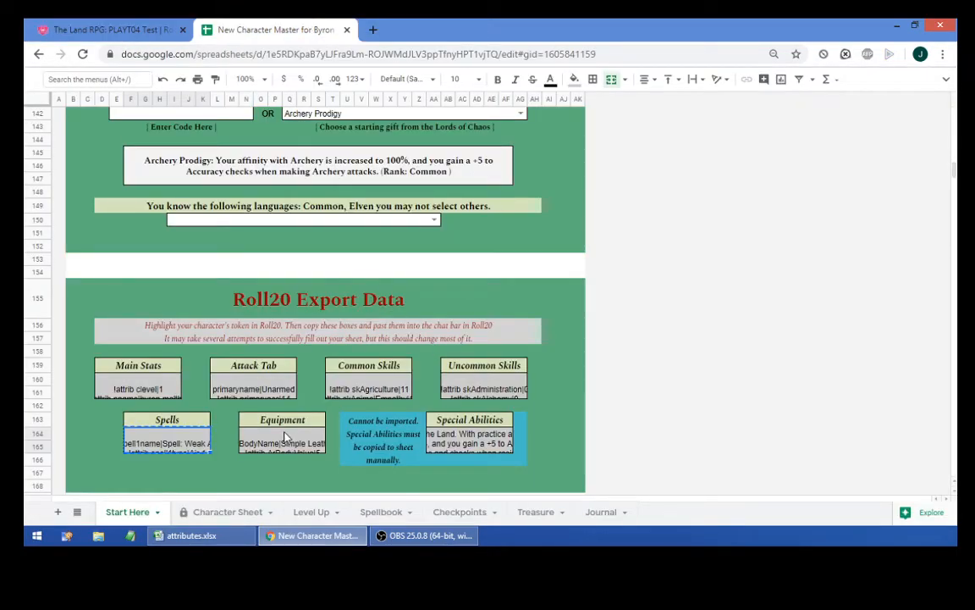
left_click(310, 446)
key("ctrl+c")
left_click(138, 27)
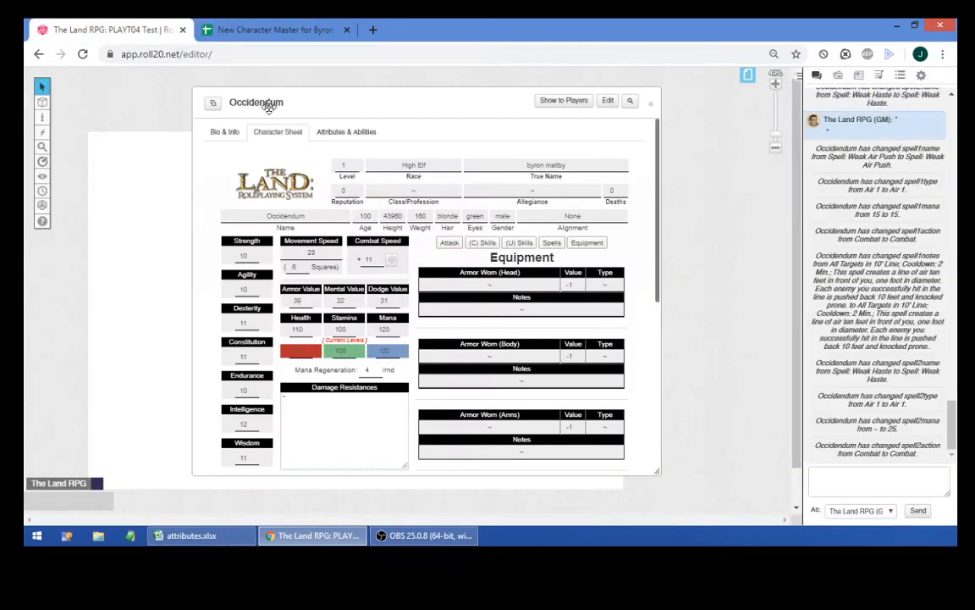
- Paste the Equipment data into the Roll20 chat, remove the stray ending after the last line and send it
left_click(860, 491)
key("ctrl+v")
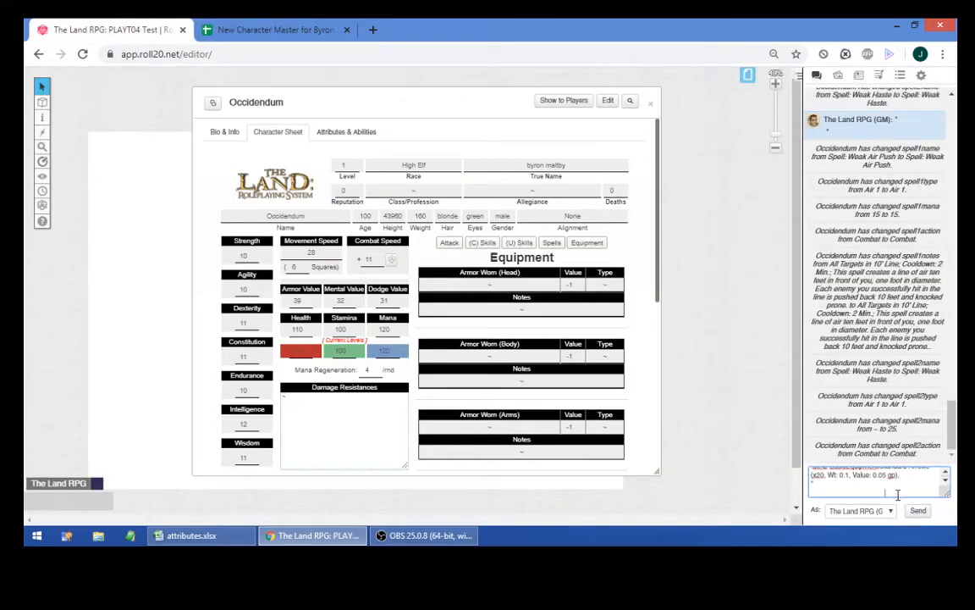
left_click_drag(896, 491, 847, 486)
key("BackSpace")
key("ctrl+a")
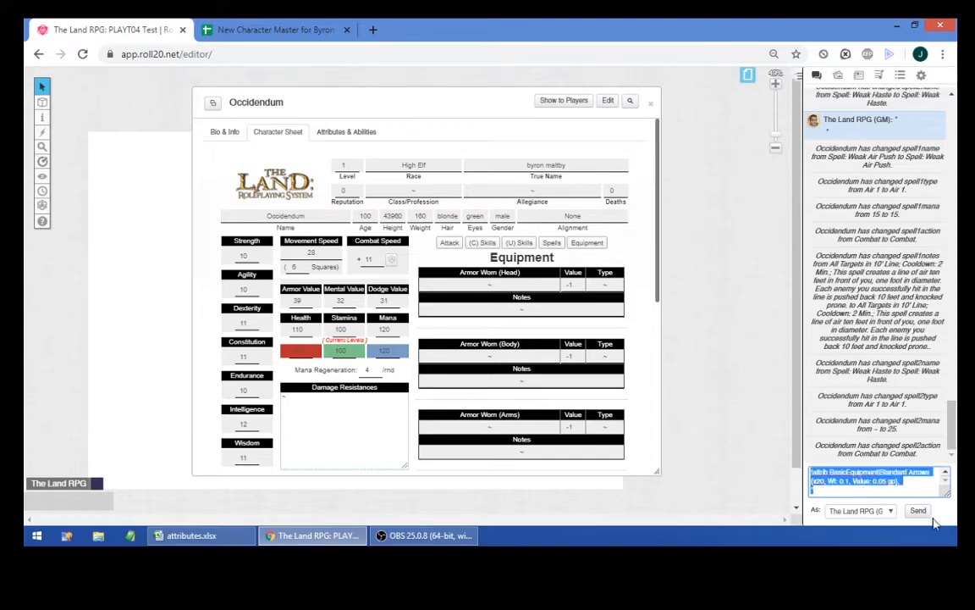
left_click(918, 510)
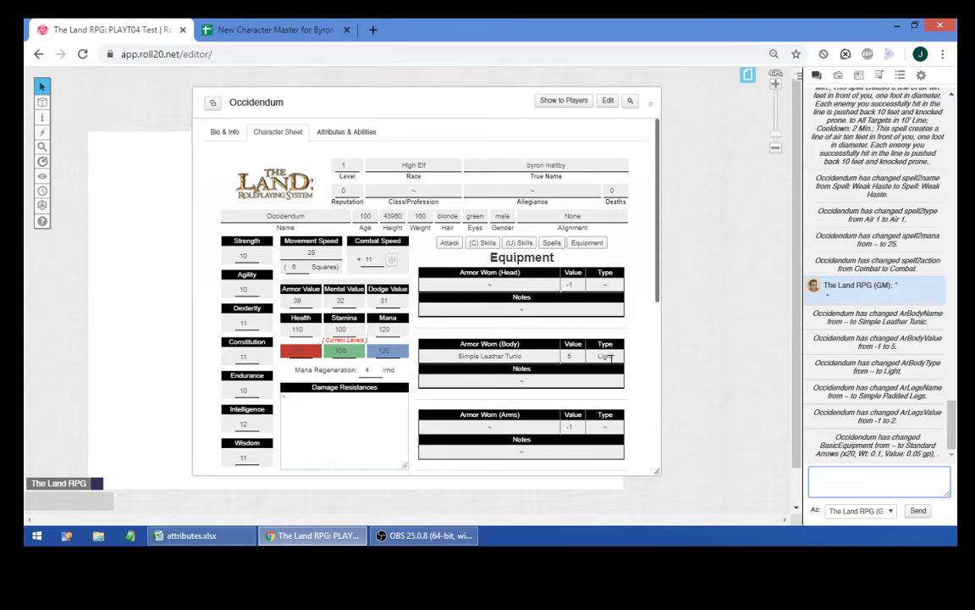
- Check the armor and equipment entries on the sheet and send the Equipment data once more to fill the missing leg armor type
scroll(609, 358, "down", 7)
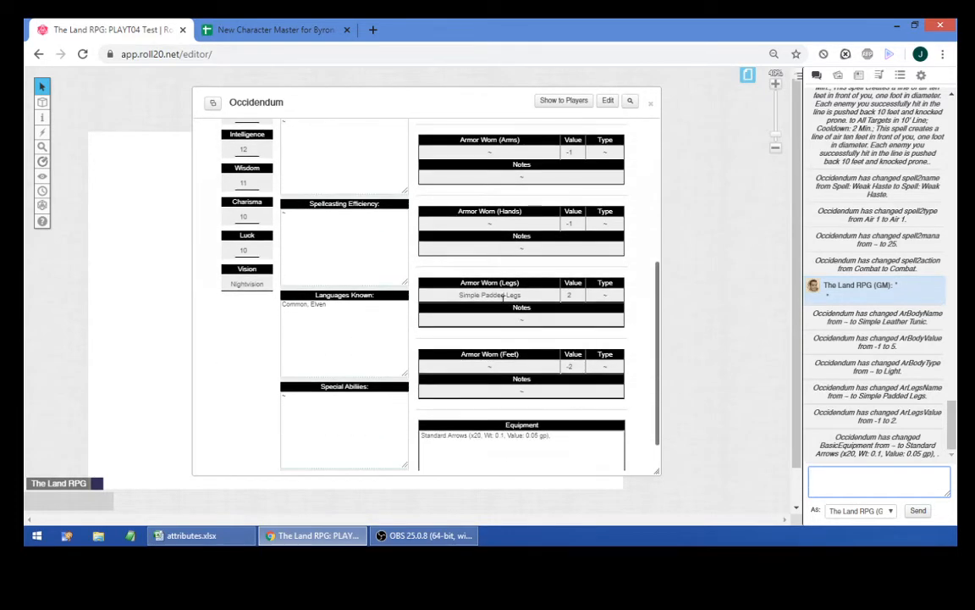
key("ctrl+v")
left_click(920, 512)
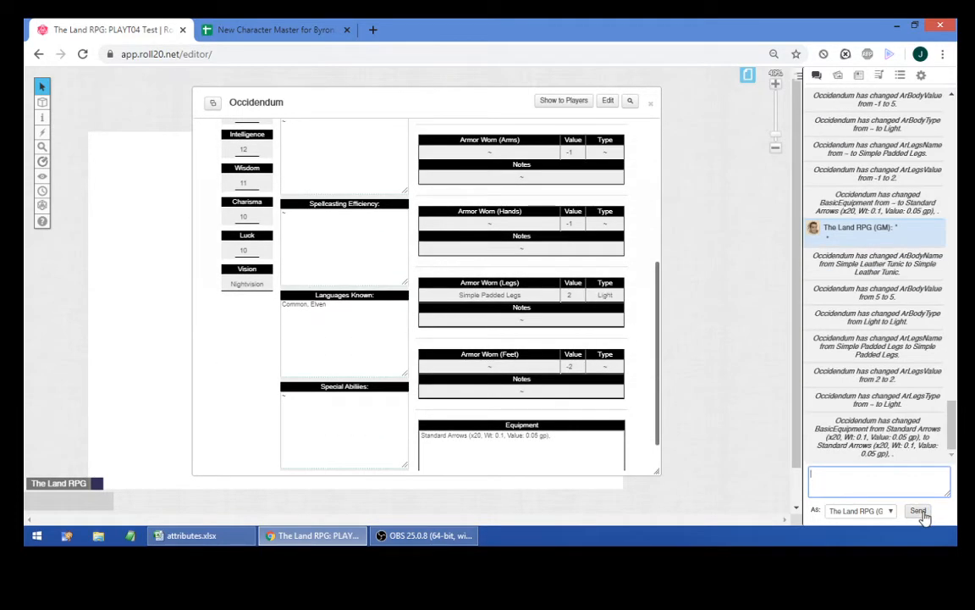
scroll(597, 386, "down", 1)
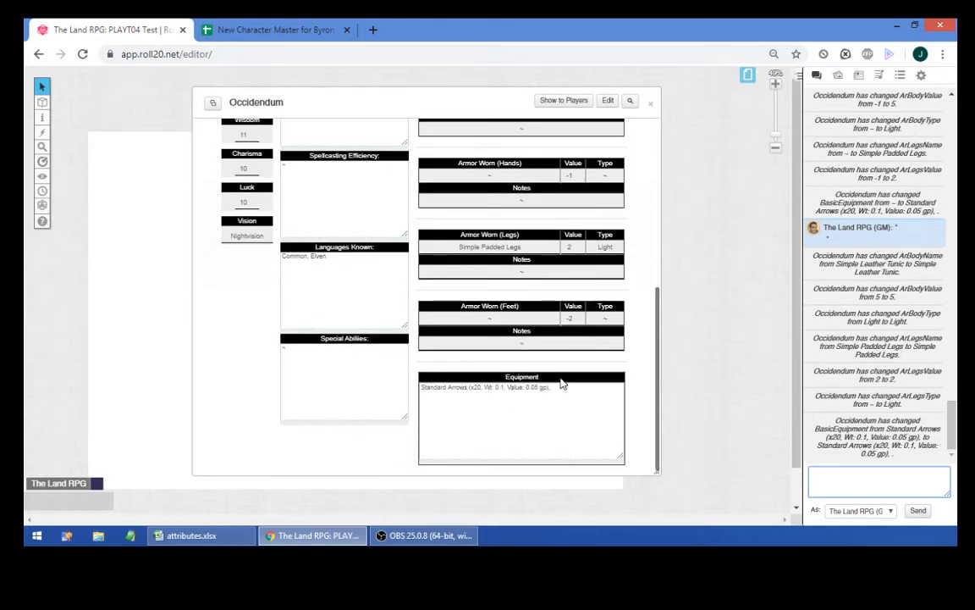
- In the spreadsheet's Character Checkpoint Log, enter the adventure code PLAYT01 for Character Checkpoint #1
left_click(276, 30)
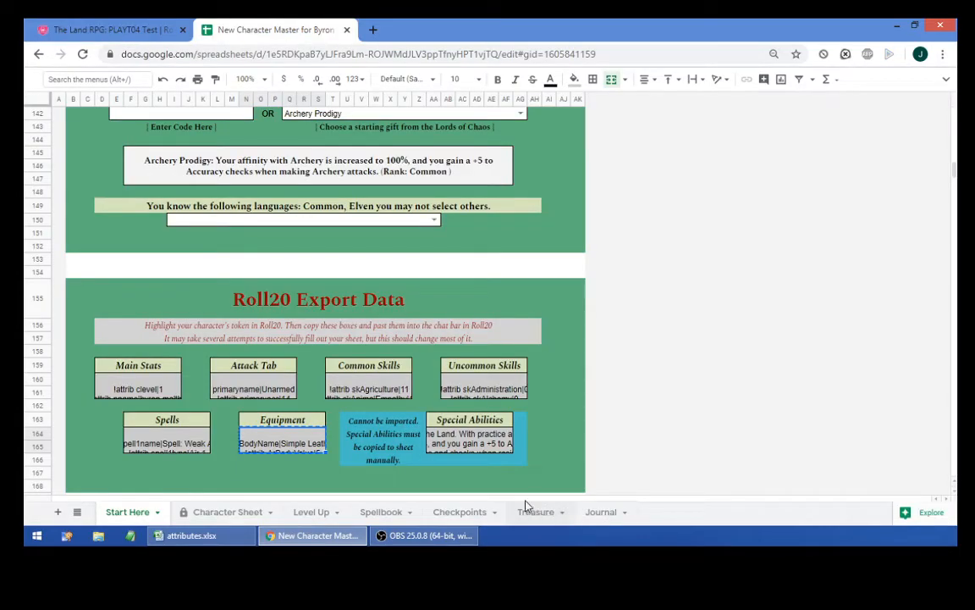
left_click(457, 513)
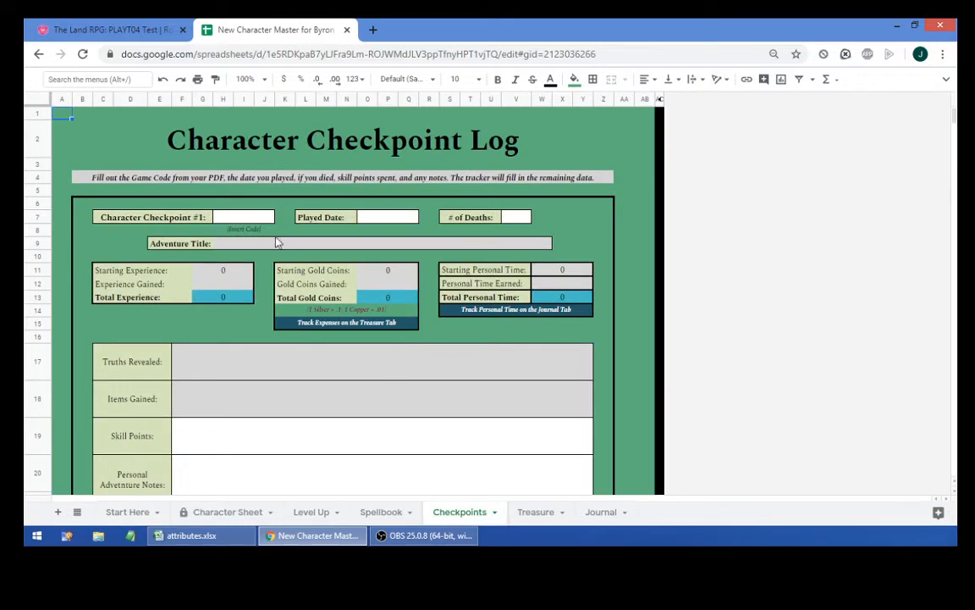
left_click(247, 219)
type("PL")
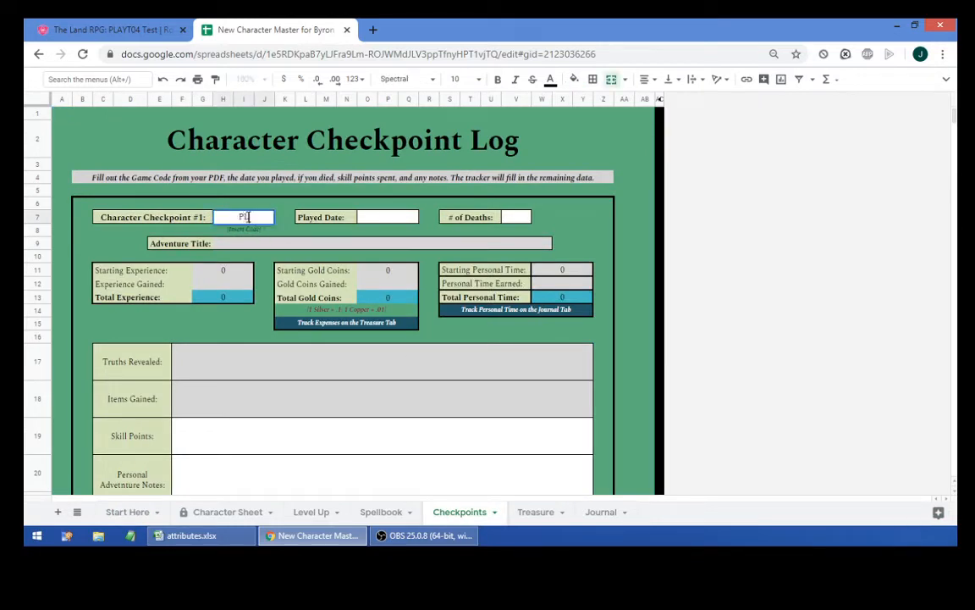
type("AYT01")
key("Return")
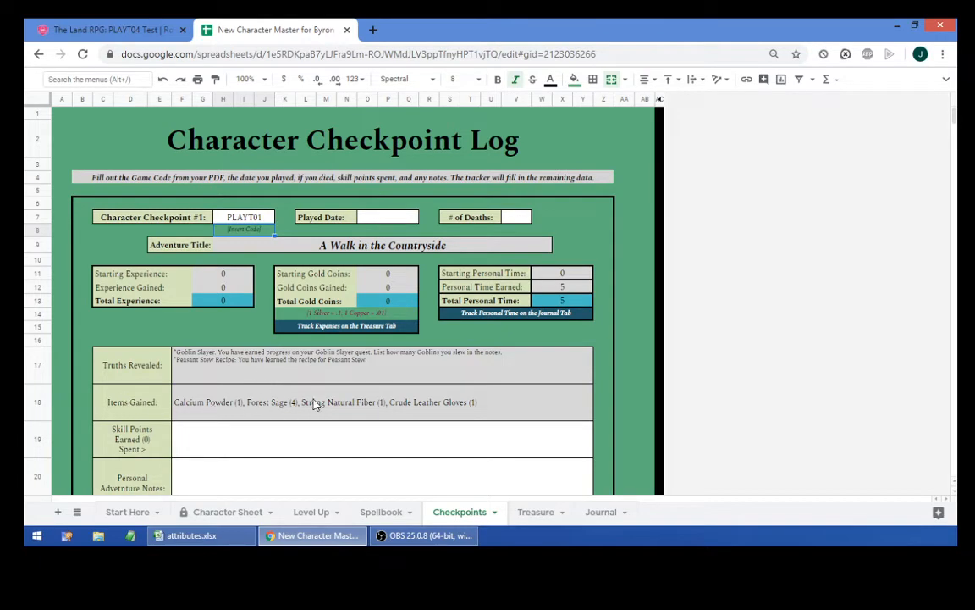
- Copy the updated Equipment export box from the spreadsheet's Start Here sheet and return to Roll20
left_click(151, 28)
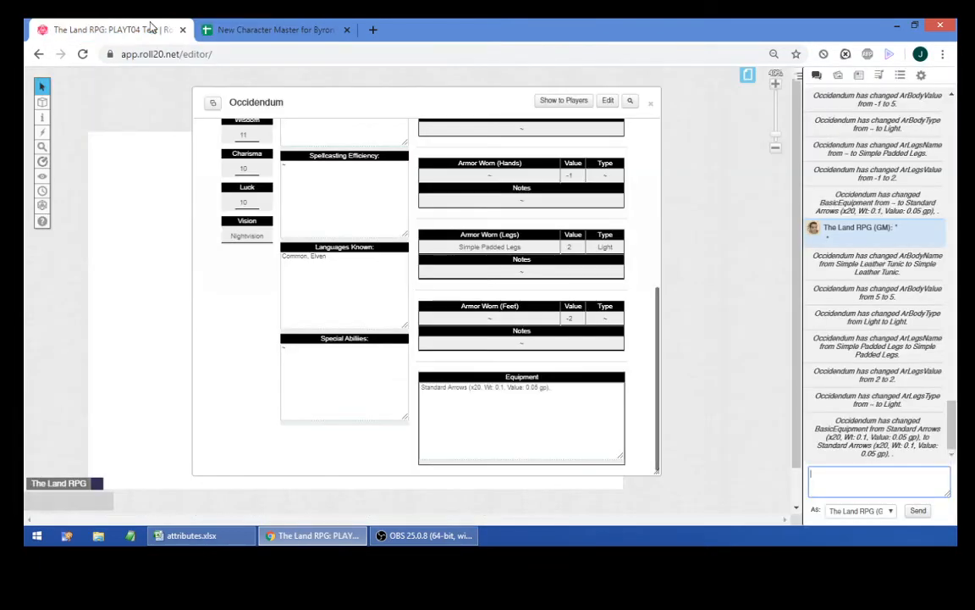
left_click(288, 28)
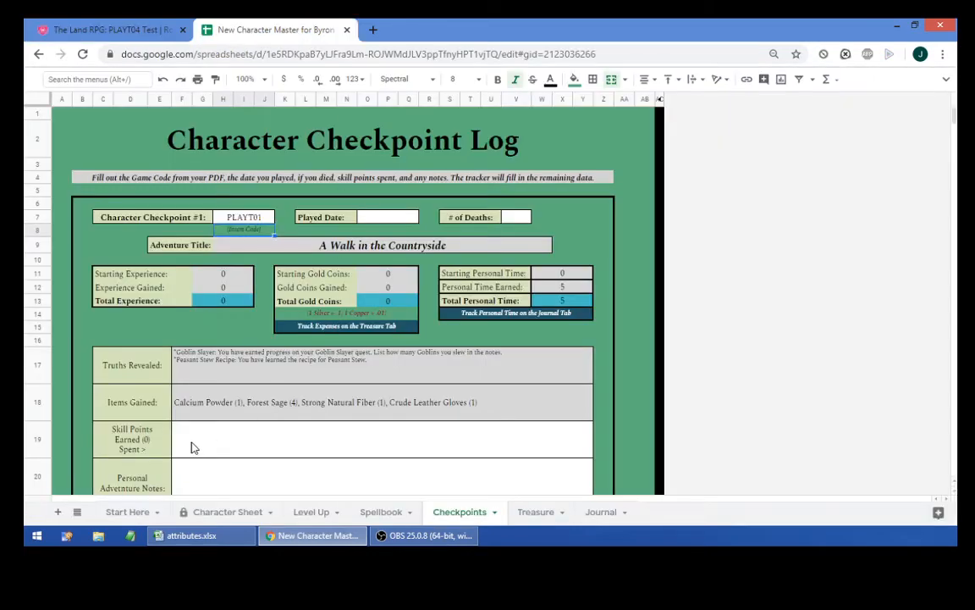
left_click(127, 517)
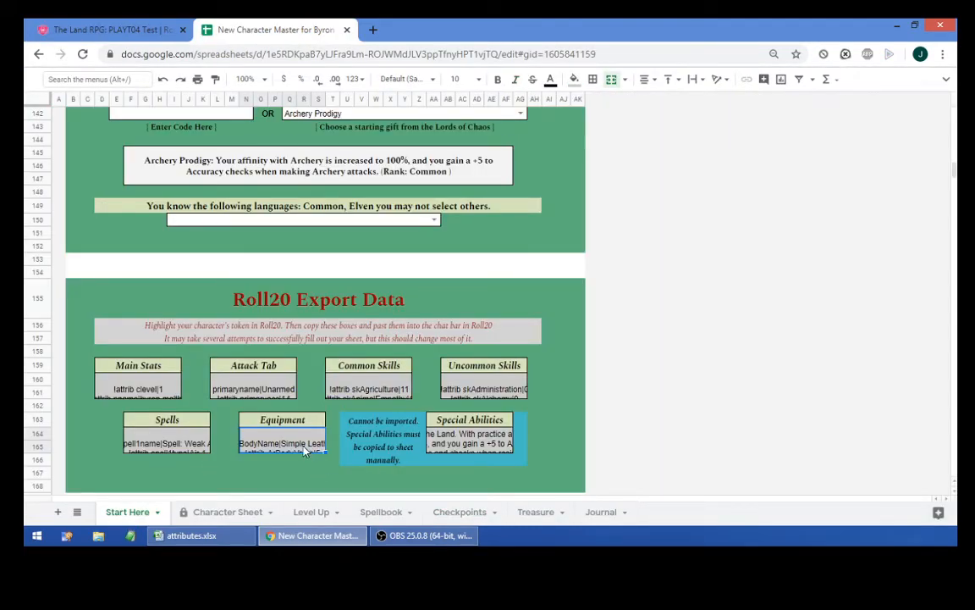
left_click(141, 34)
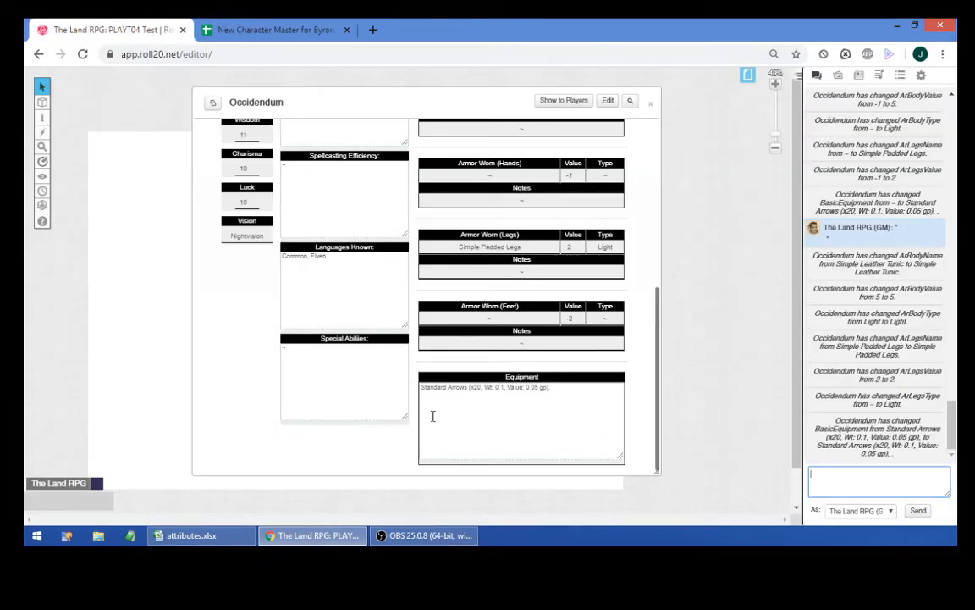
- Paste the updated Equipment data into the chat, remove its stray ending, send it and send the data a second time
key("ctrl+v")
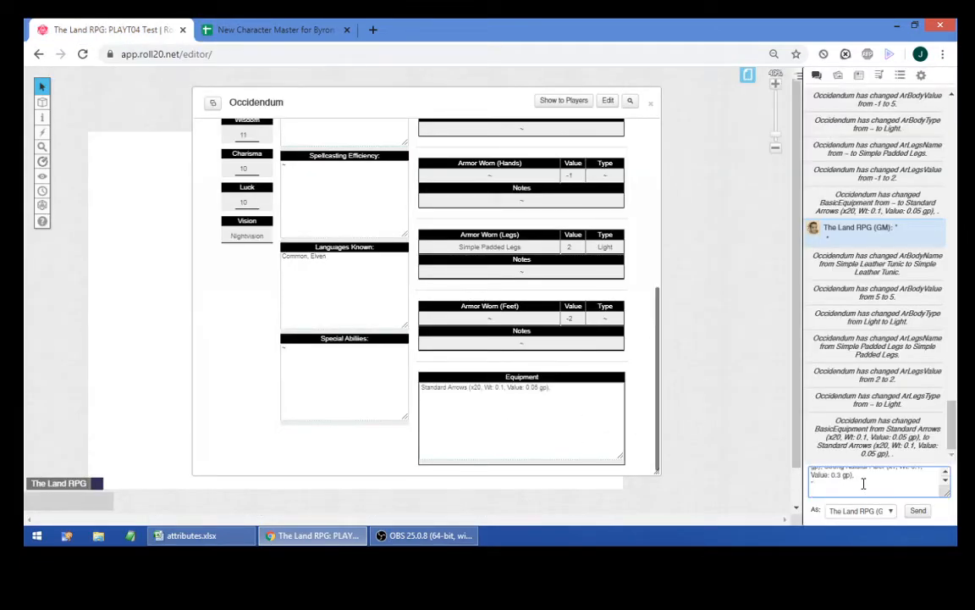
left_click_drag(891, 493, 828, 525)
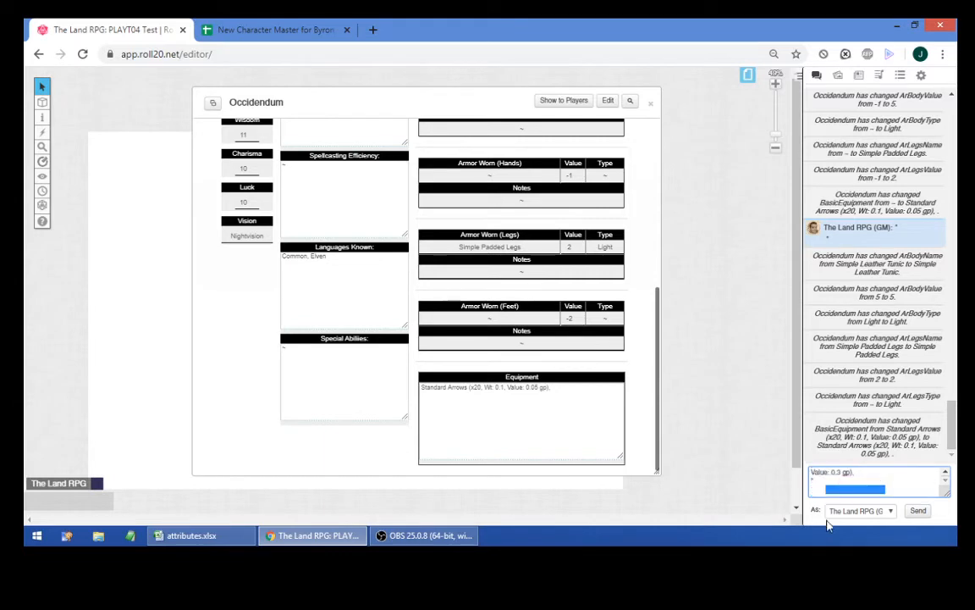
left_click_drag(818, 483, 950, 505)
key("BackSpace")
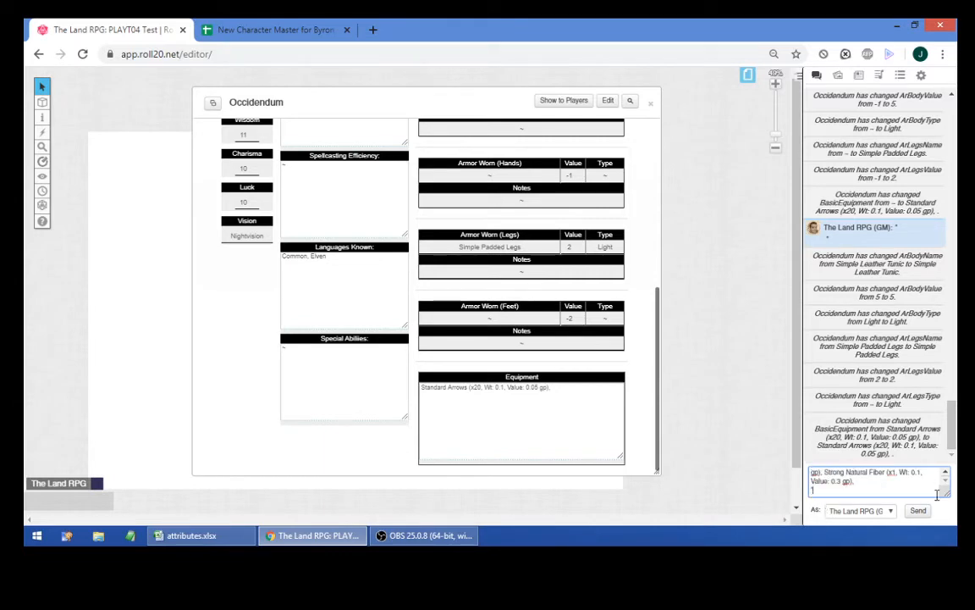
key("Return")
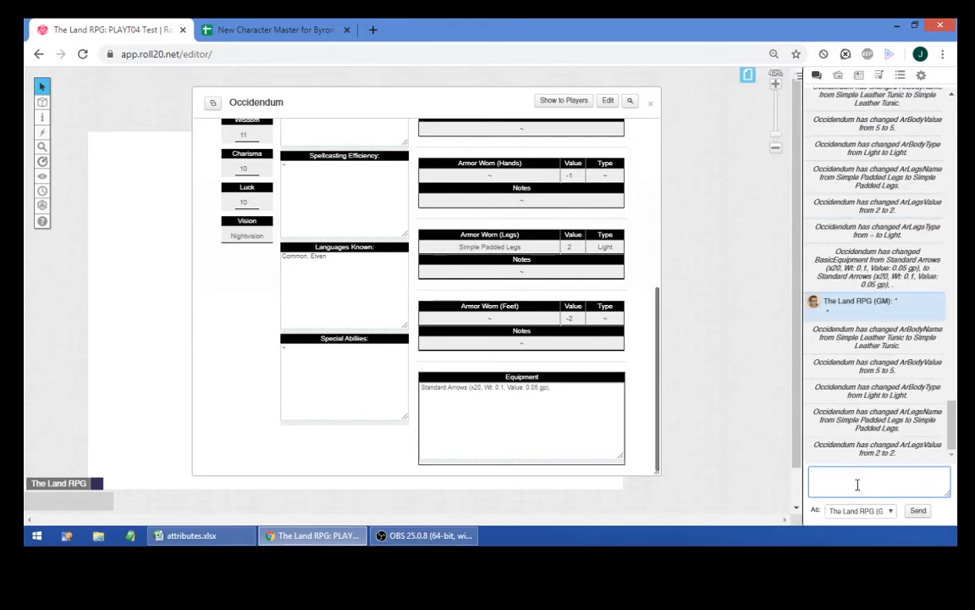
key("ctrl+v")
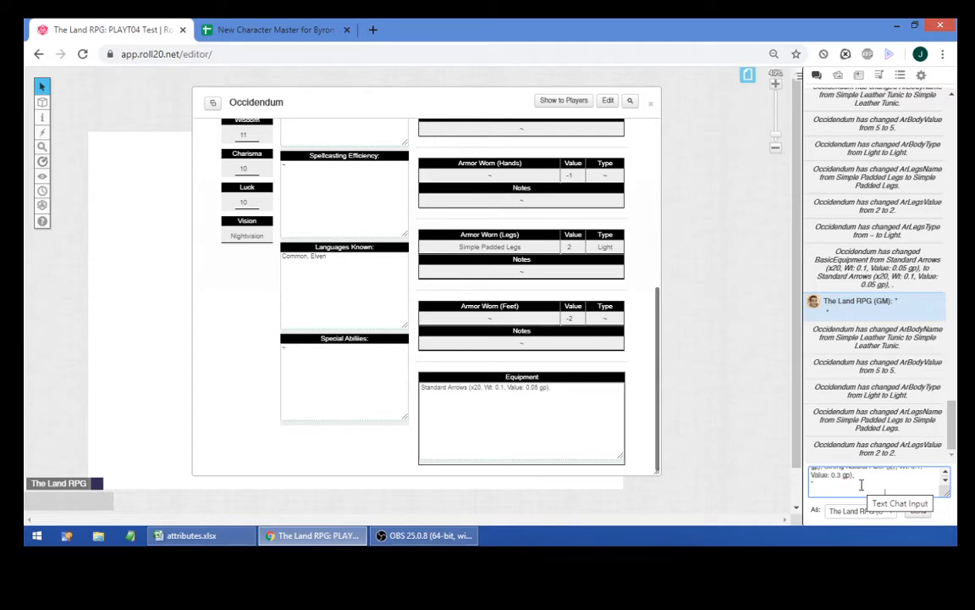
key("Return")
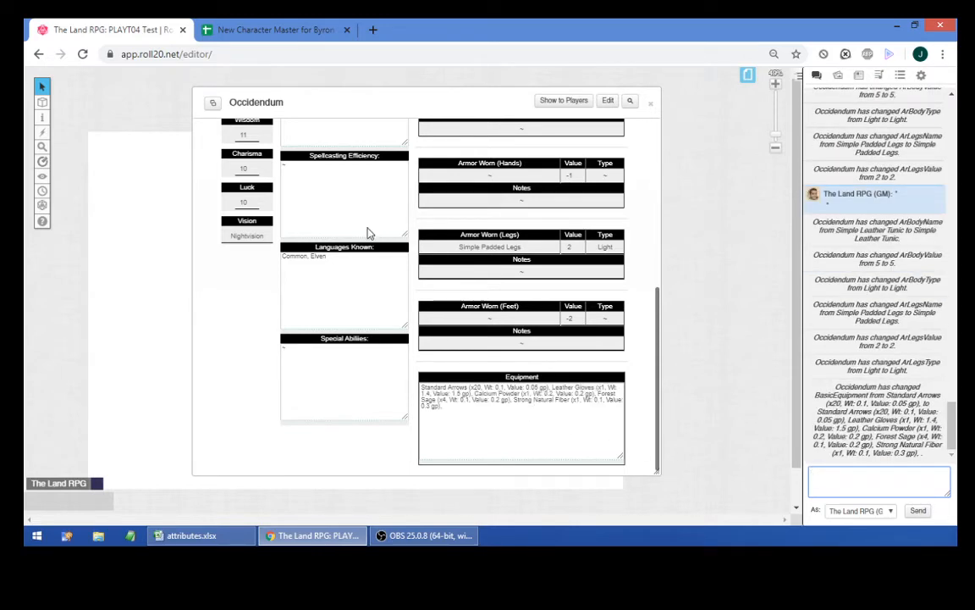
- Copy the Special Abilities box from the spreadsheet and paste its text into the Special Abilities field of Occidendum's sheet
left_click(246, 30)
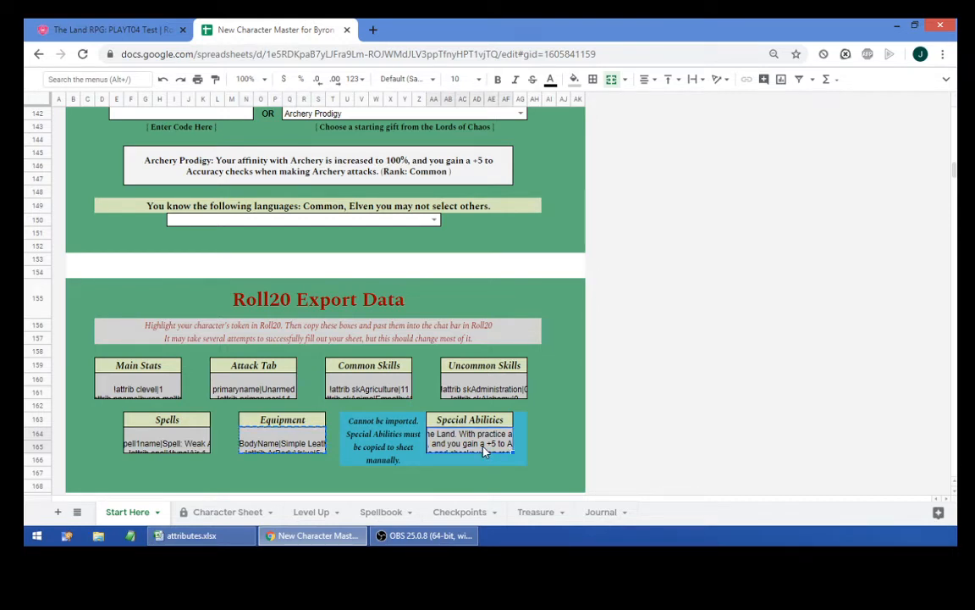
left_click(120, 32)
scroll(363, 395, "up", 5)
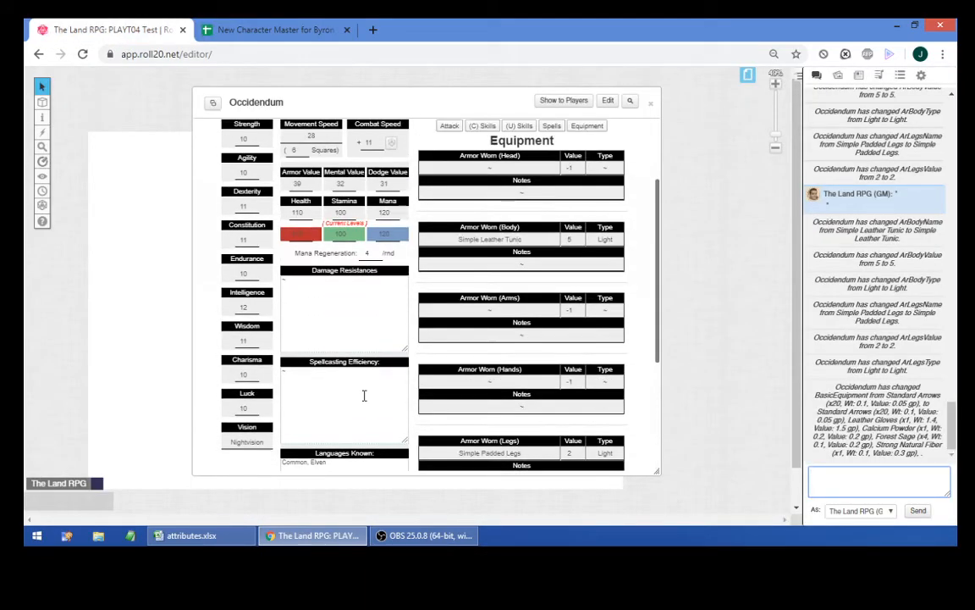
scroll(347, 341, "down", 3)
left_click(348, 361)
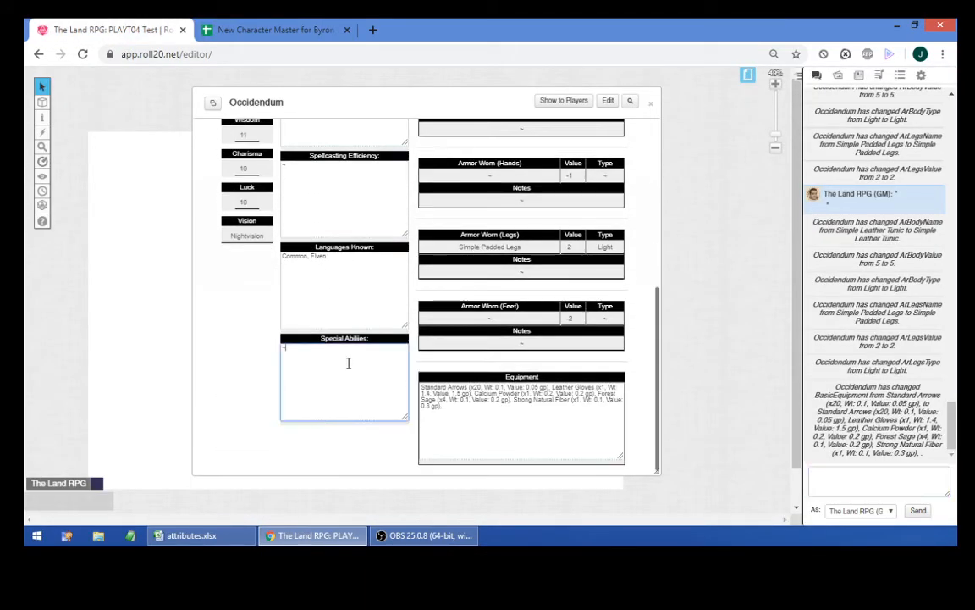
type("*Archery Prodigy: Your affinity with Archery is increased to 100%, and you gain a +5 to Accuracy checks when making Archery attacks. (Rank: Common ) *Elven Resilience: You gain a +10 to defenses and checks when resisting a magical effect or spell. (Rank: Racial ) *Keen Target: You gain a +5 to Accuracy when using any ranged weapon. (Rank: Racial )")
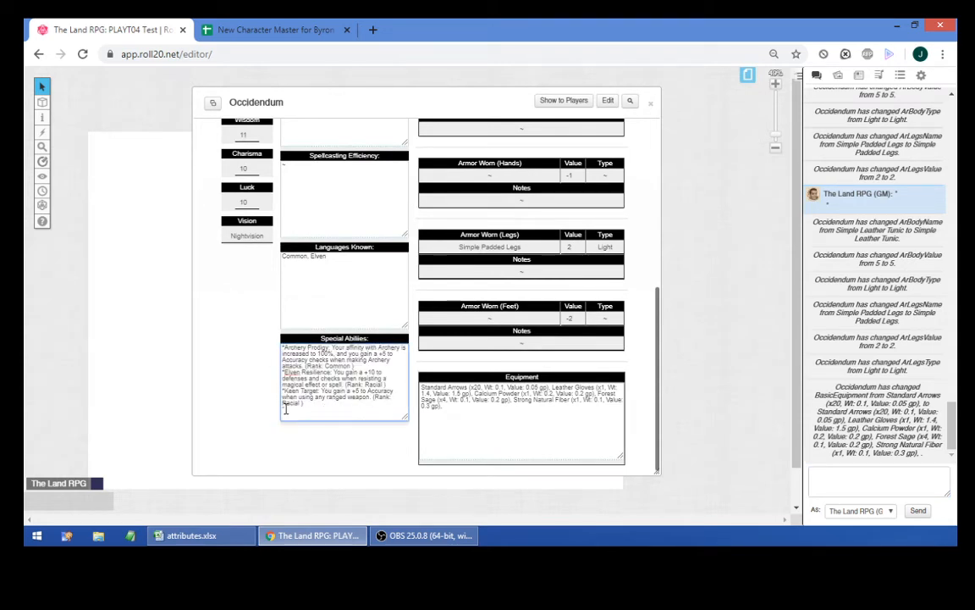
- Remove the stray ending after the Keen Target ability and enlarge the Special Abilities field to fit all its text
left_click(287, 348)
left_click_drag(323, 405, 457, 460)
key("BackSpace")
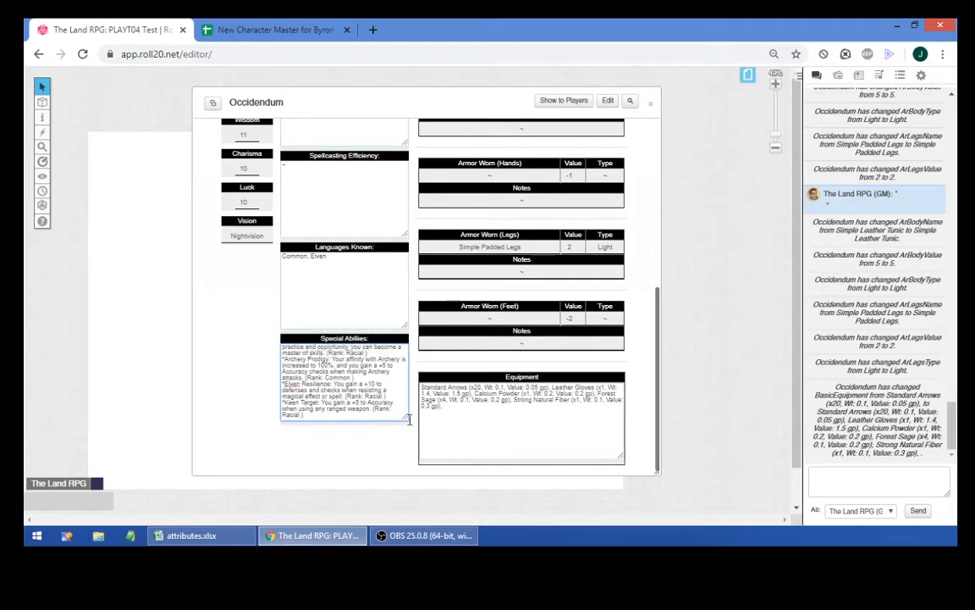
left_click_drag(405, 418, 404, 453)
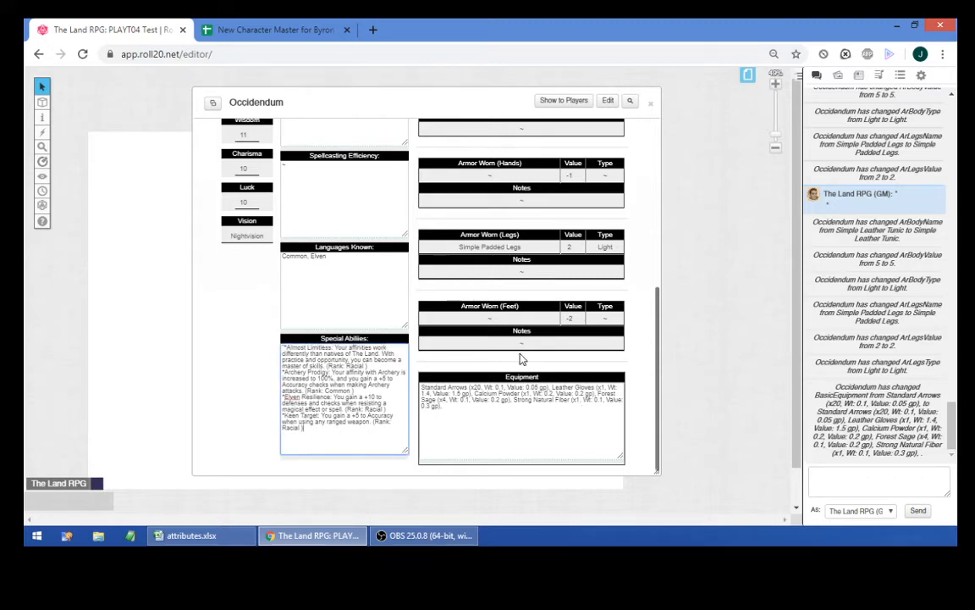
- Show the Spells section of the sheet again and review the Weak Air Push and Weak Haste entries
scroll(373, 302, "up", 15)
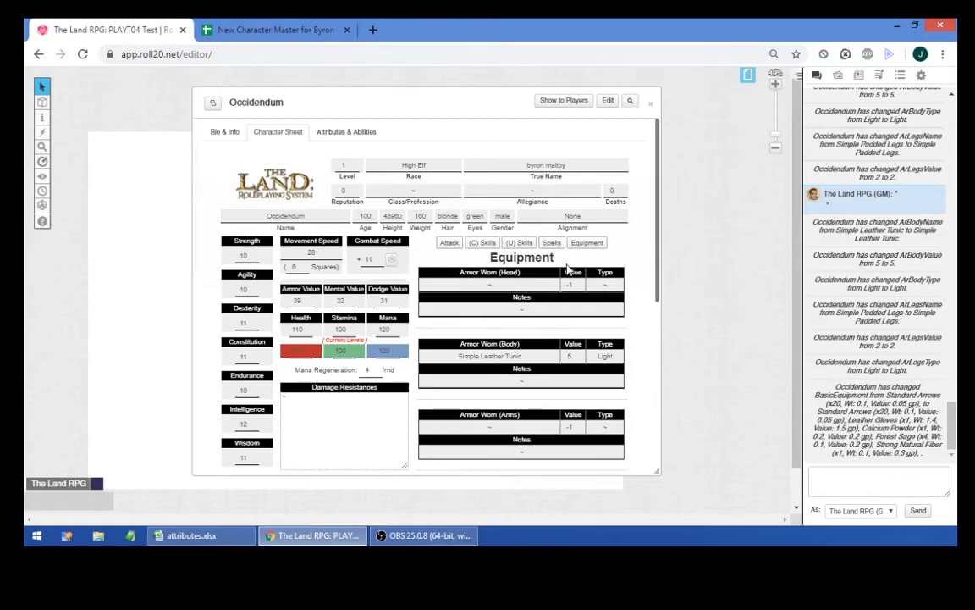
left_click(551, 243)
scroll(549, 268, "down", 3)
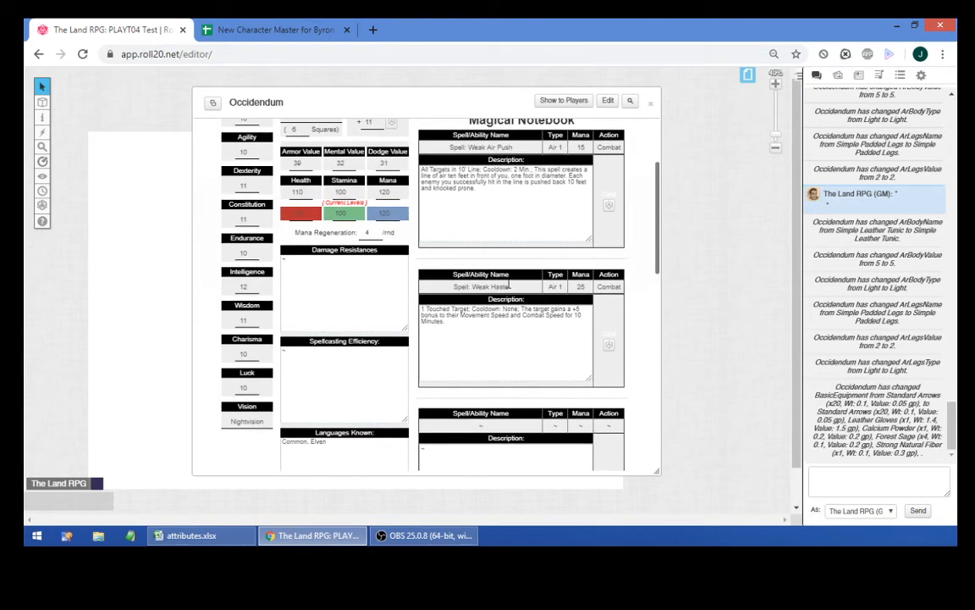
- Shrink the Weak Air Push description box on Occidendum's sheet to fit its text
left_click_drag(588, 240, 578, 195)
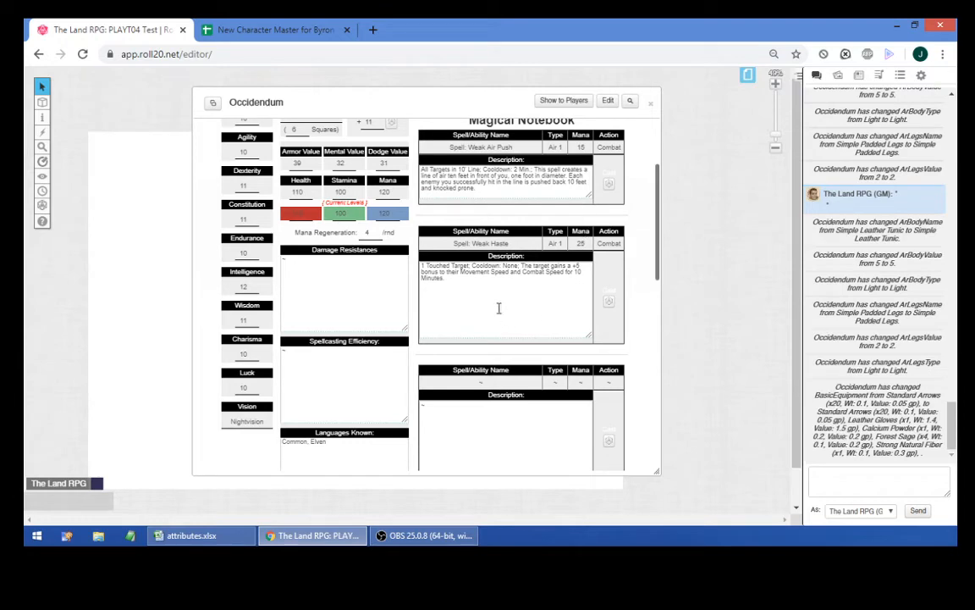
scroll(535, 324, "up", 2)
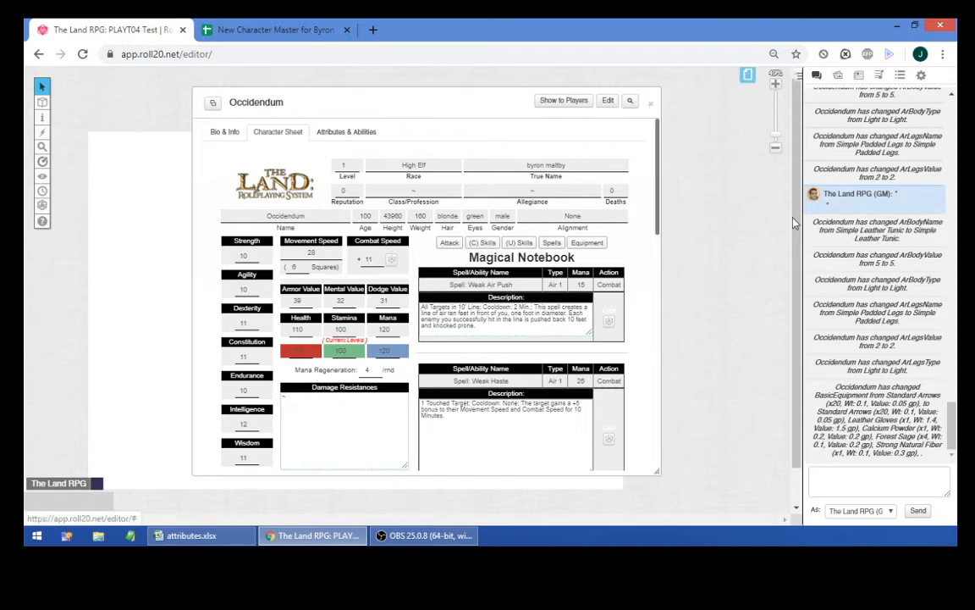
left_click_drag(953, 427, 956, 129)
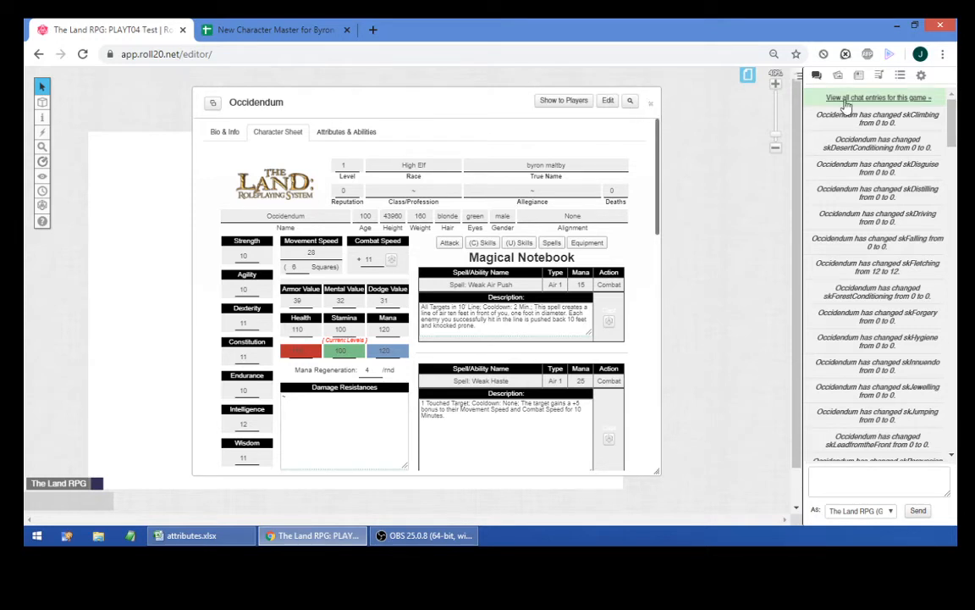
- Close Occidendum's character sheet and exit the game
left_click(867, 78)
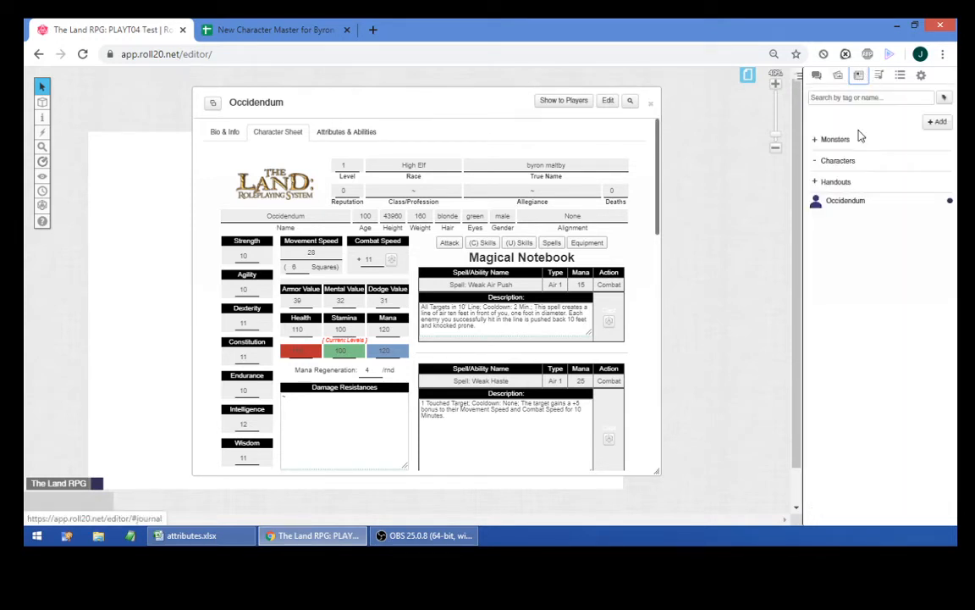
left_click(649, 103)
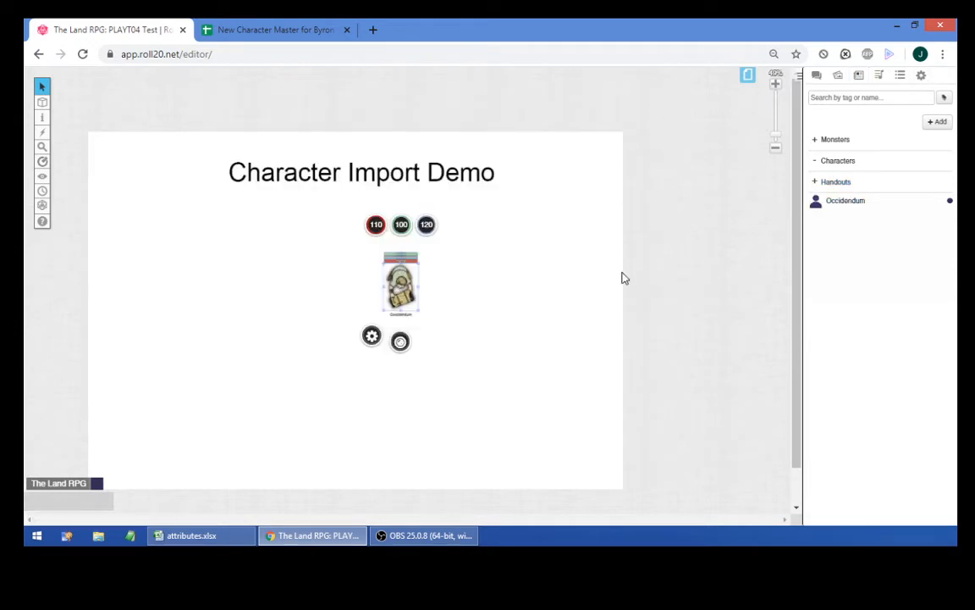
left_click(923, 77)
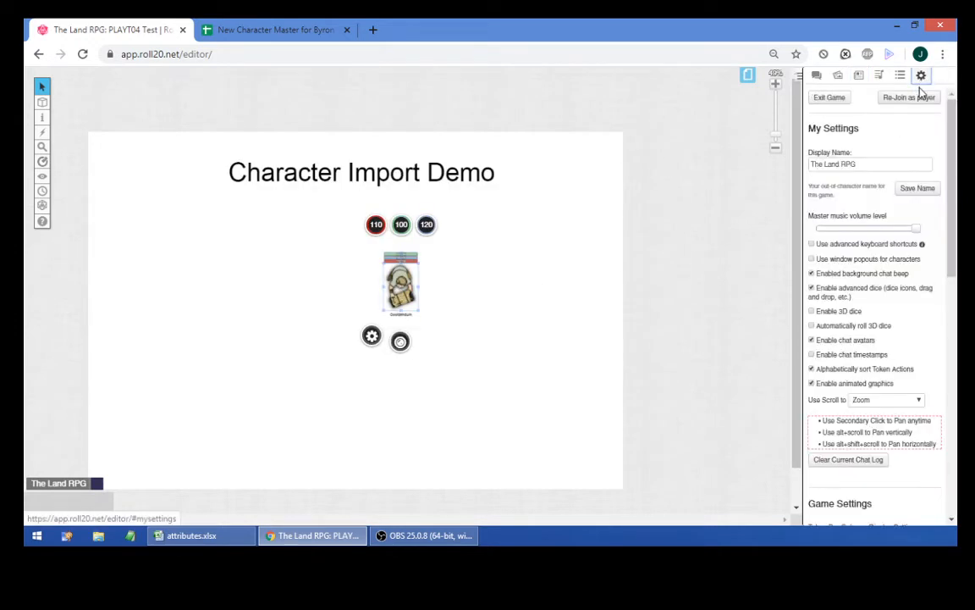
left_click(822, 100)
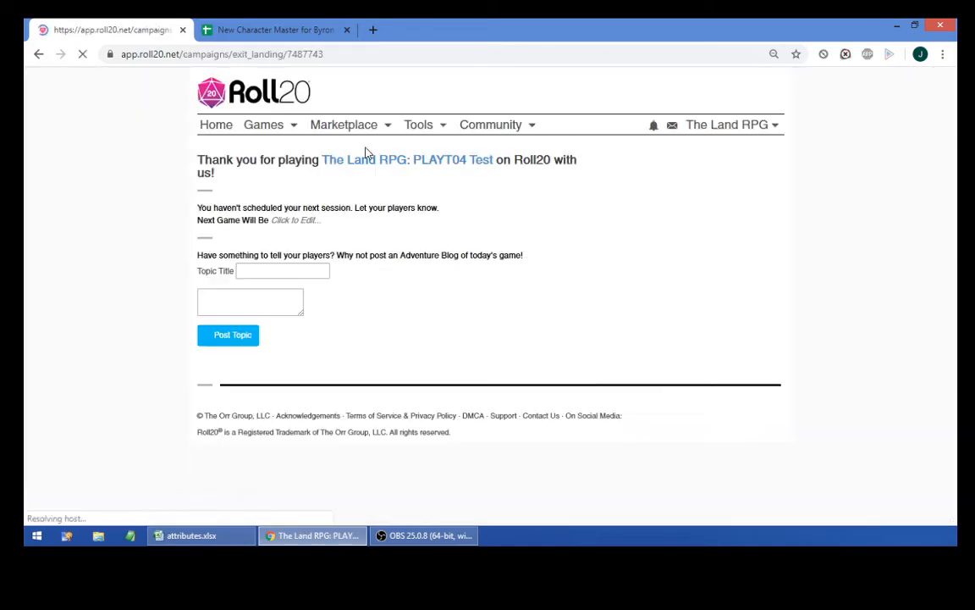
- Open the Character Vault, start importing an existing character and choose The Land RPG: PLAYT04 Test as the source game
mouse_move(263, 126)
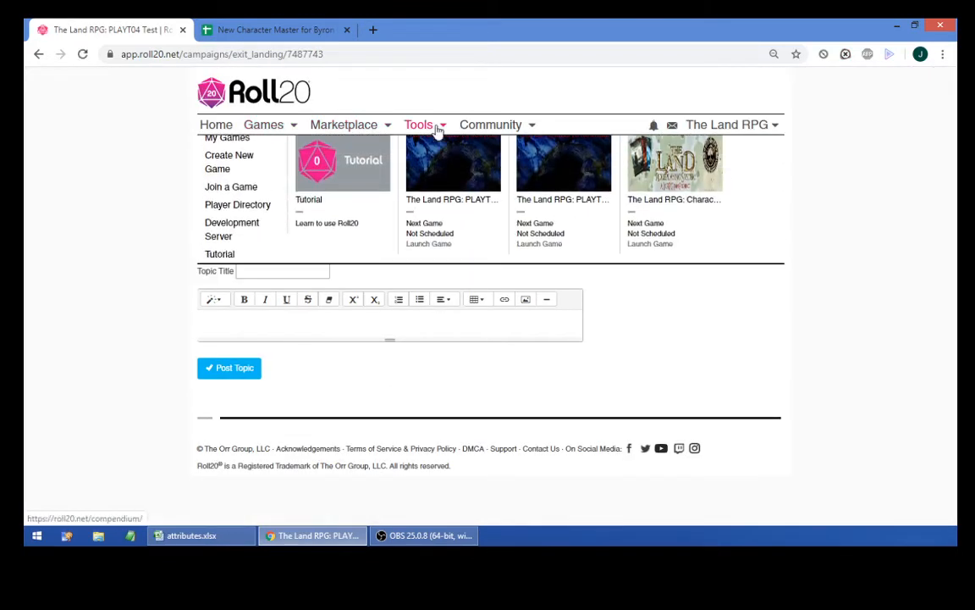
mouse_move(427, 127)
left_click(355, 172)
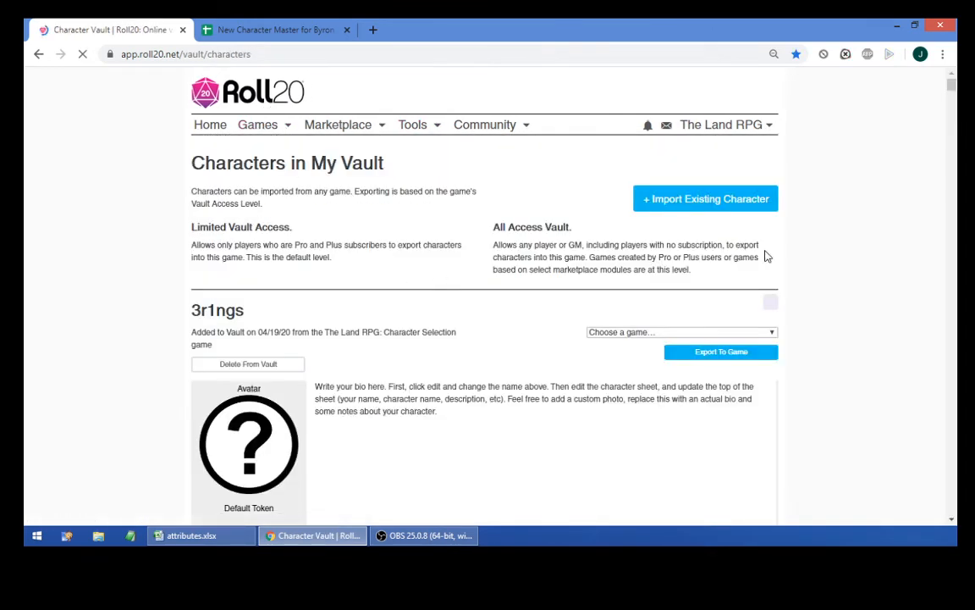
left_click(678, 211)
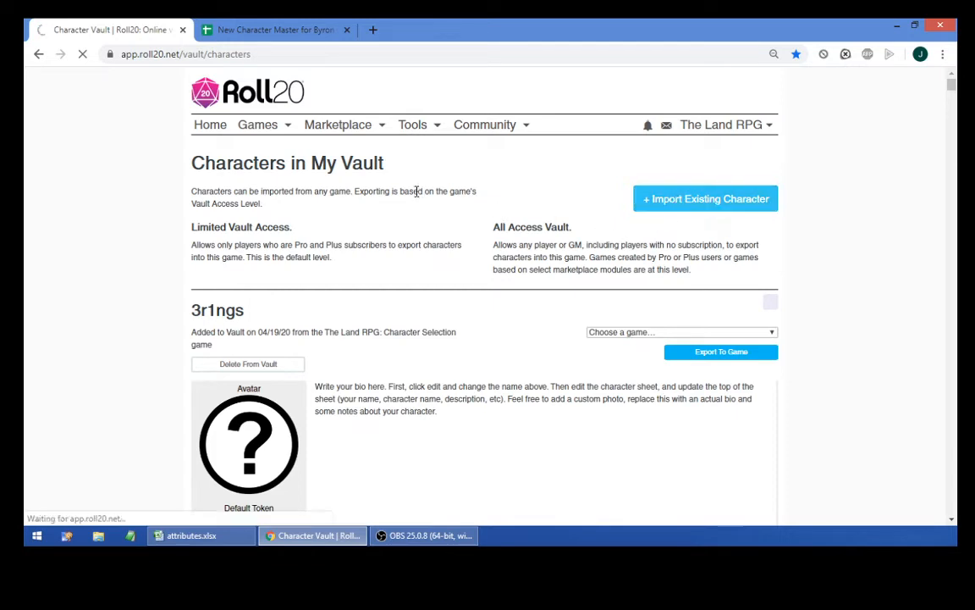
left_click(377, 213)
scroll(364, 276, "down", 12)
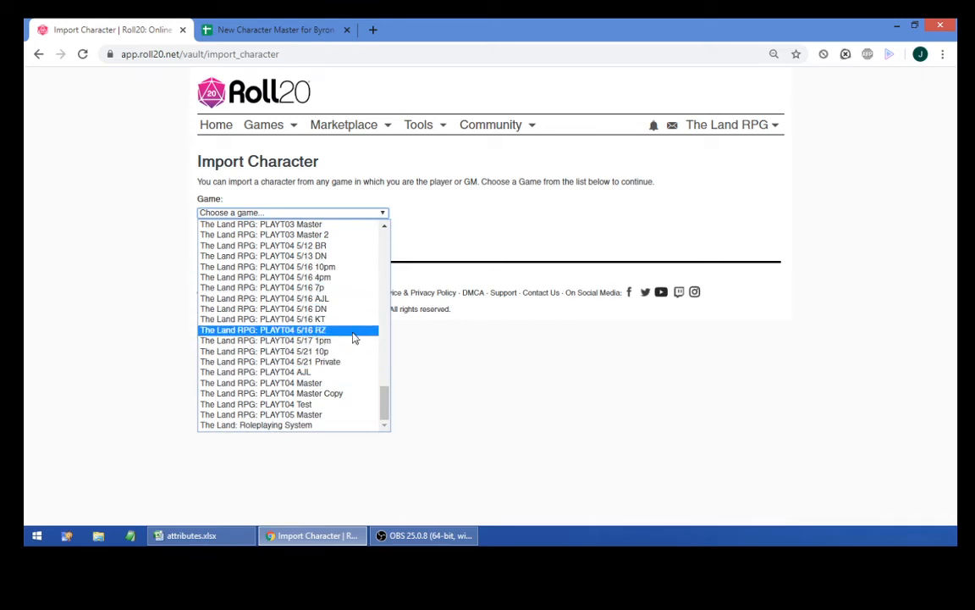
left_click(337, 404)
- Choose Occidendum from the available characters and import it into the vault
left_click(283, 244)
left_click(293, 321)
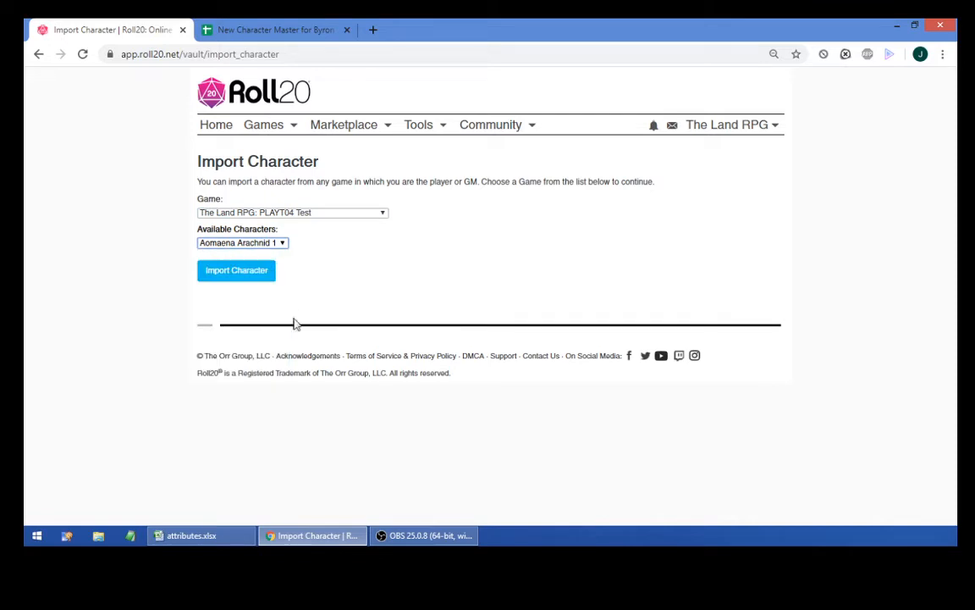
left_click(286, 244)
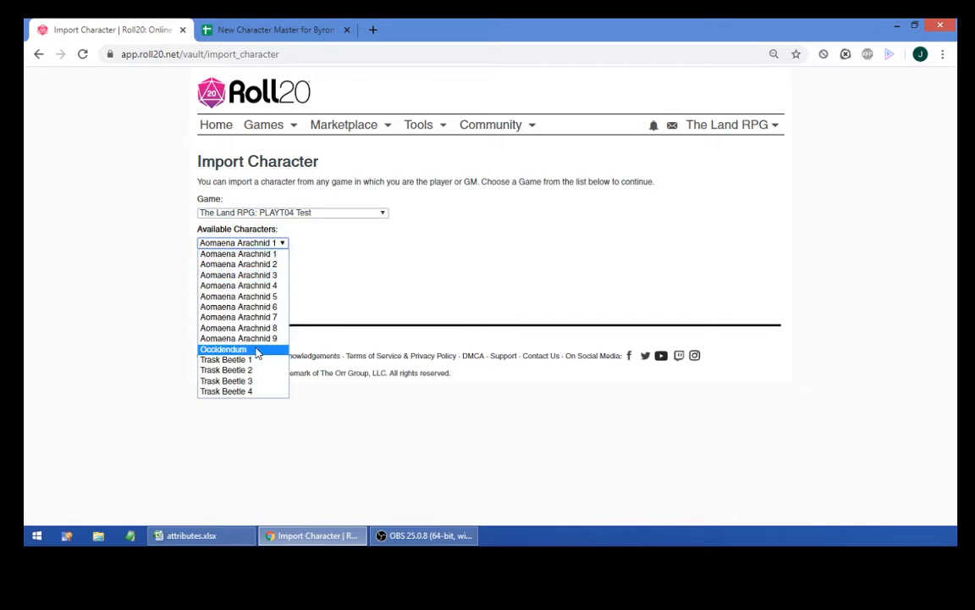
left_click(227, 348)
left_click(244, 272)
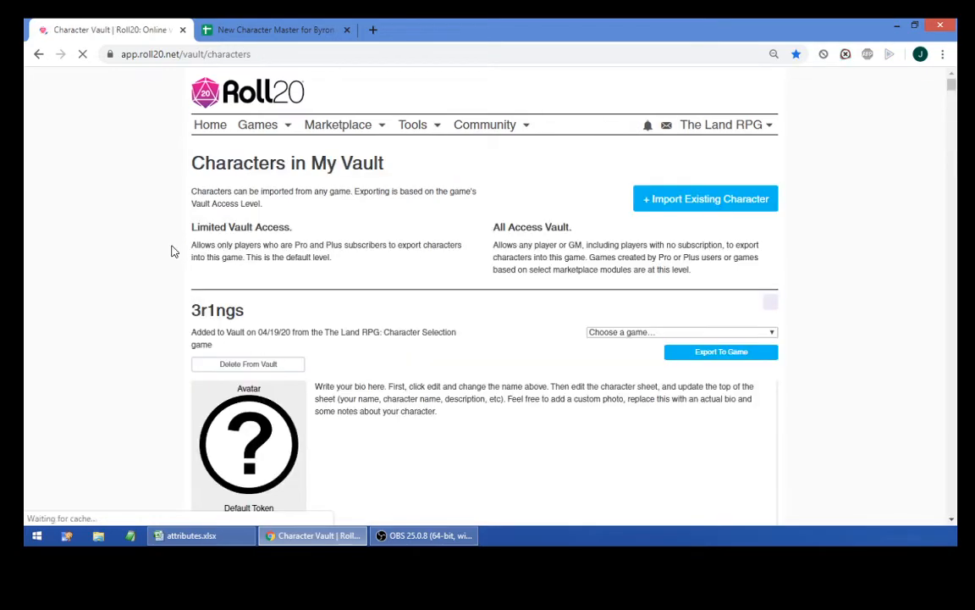
- Locate the Occidendum vault entry added from the PLAYT04 Test game and look through the games it can be exported to
left_click_drag(951, 83, 940, 373)
key("Home")
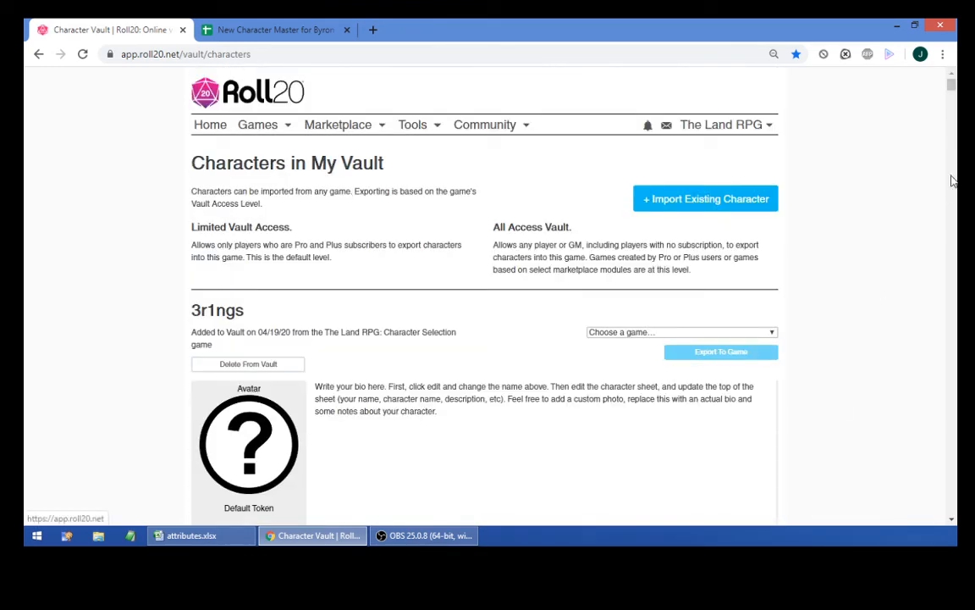
left_click_drag(954, 85, 953, 373)
scroll(805, 348, "up", 15)
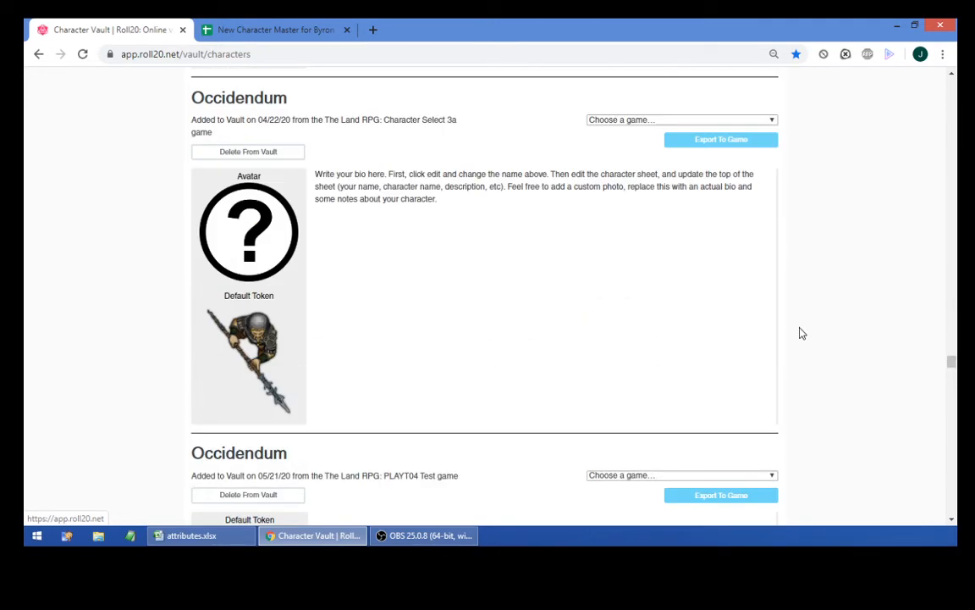
scroll(820, 320, "down", 3)
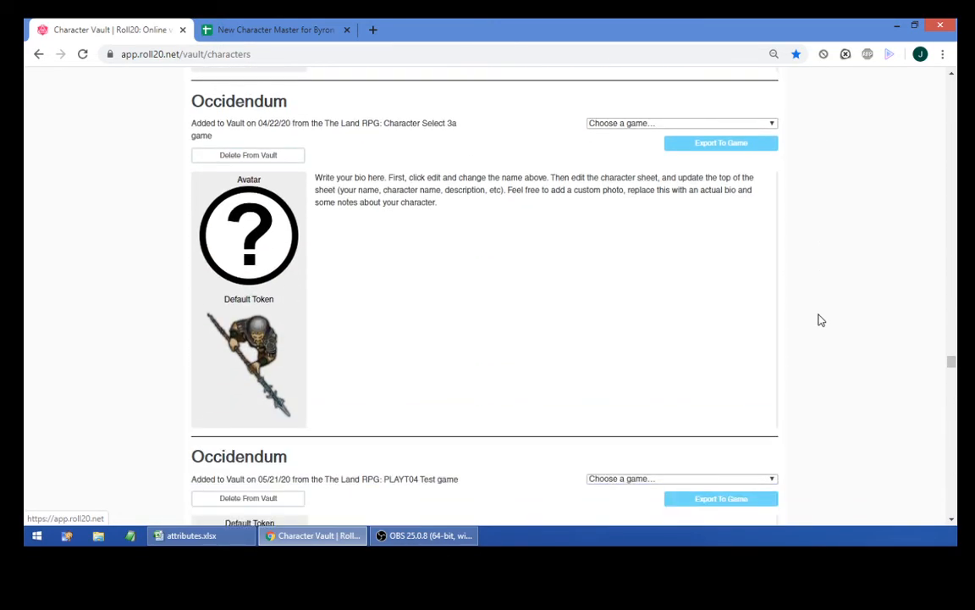
scroll(819, 320, "down", 2)
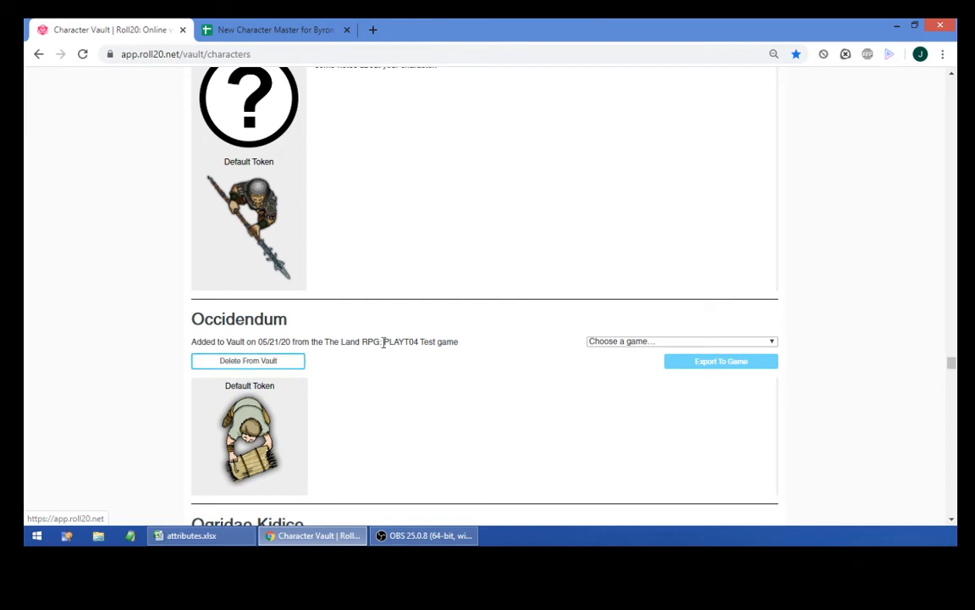
left_click(633, 341)
scroll(669, 254, "down", 1)
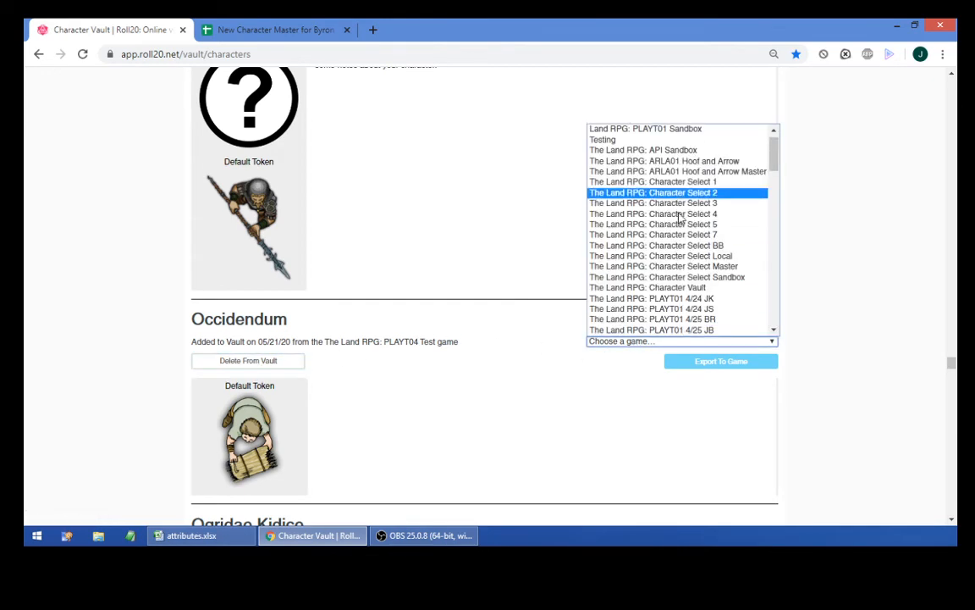
scroll(683, 271, "down", 11)
left_click(325, 464)
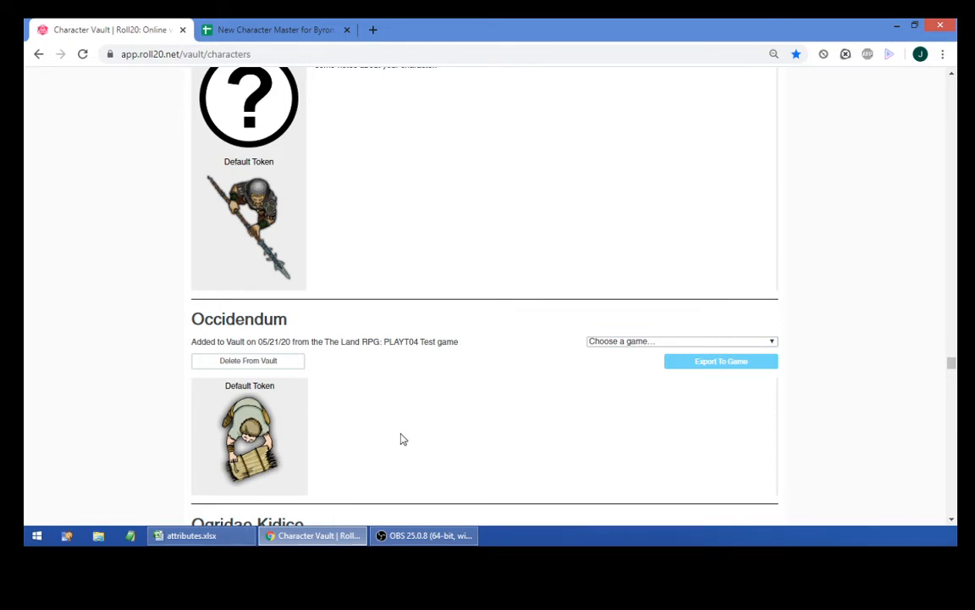
- Switch to the character master spreadsheet, look back over the Start Here sheet and review Occidendum's stats and abilities on the Character Sheet
left_click(271, 30)
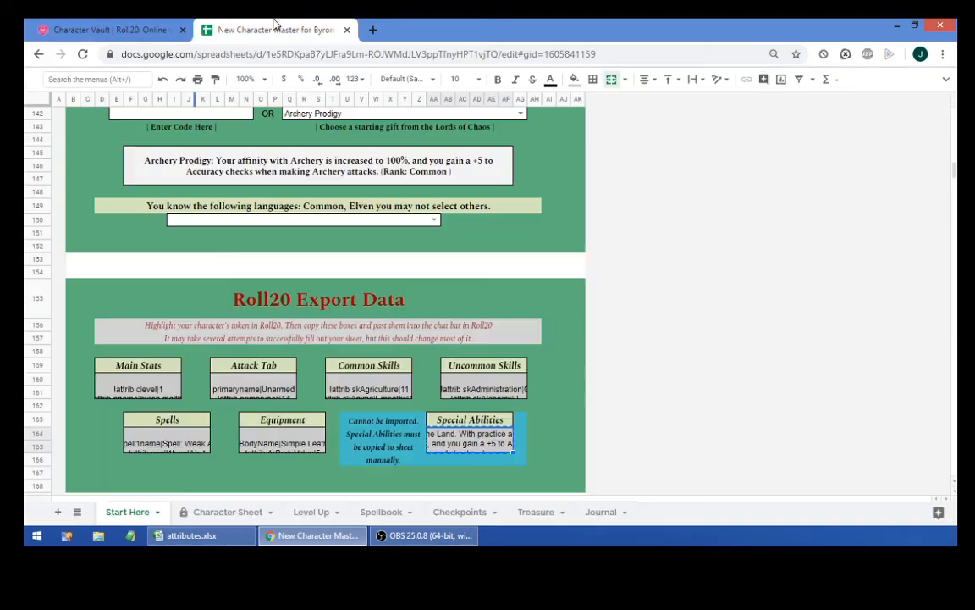
scroll(506, 290, "up", 3)
scroll(609, 288, "up", 15)
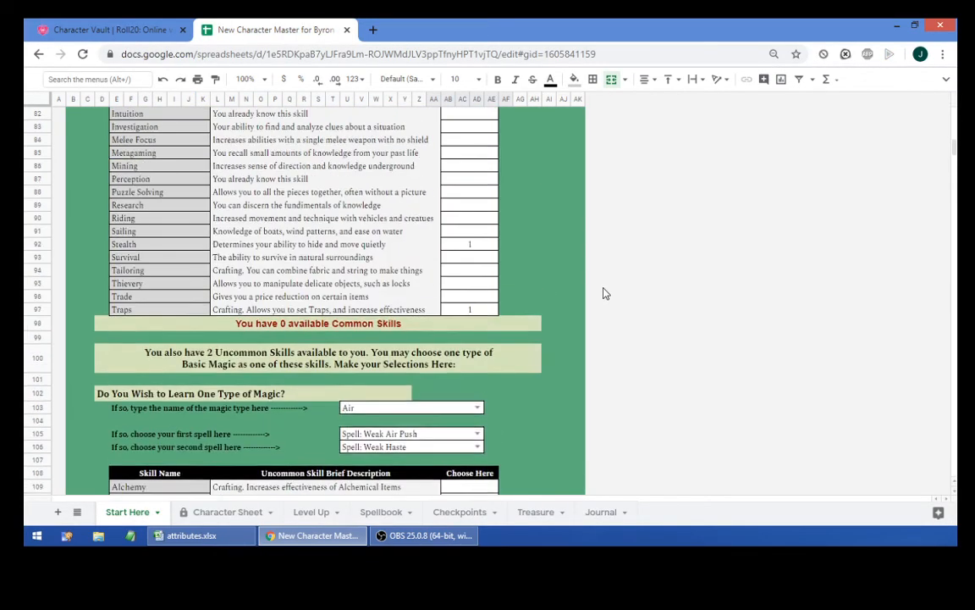
scroll(609, 288, "up", 10)
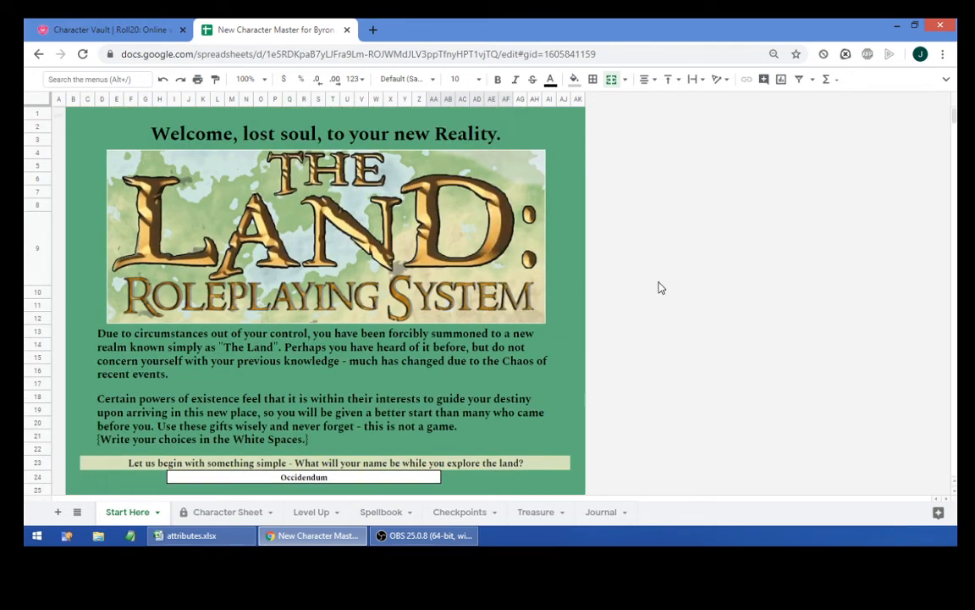
left_click(248, 512)
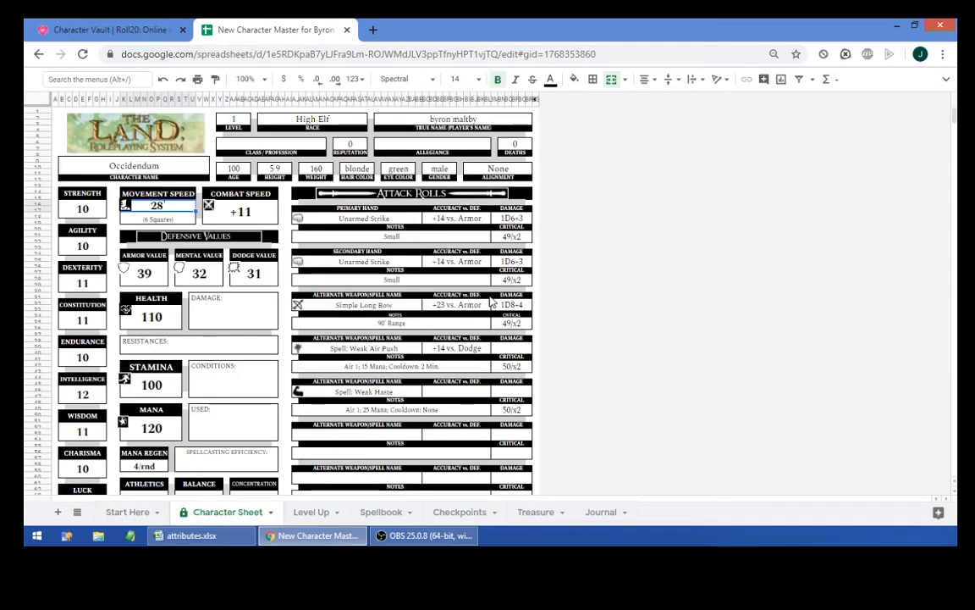
scroll(572, 301, "down", 3)
scroll(573, 302, "down", 2)
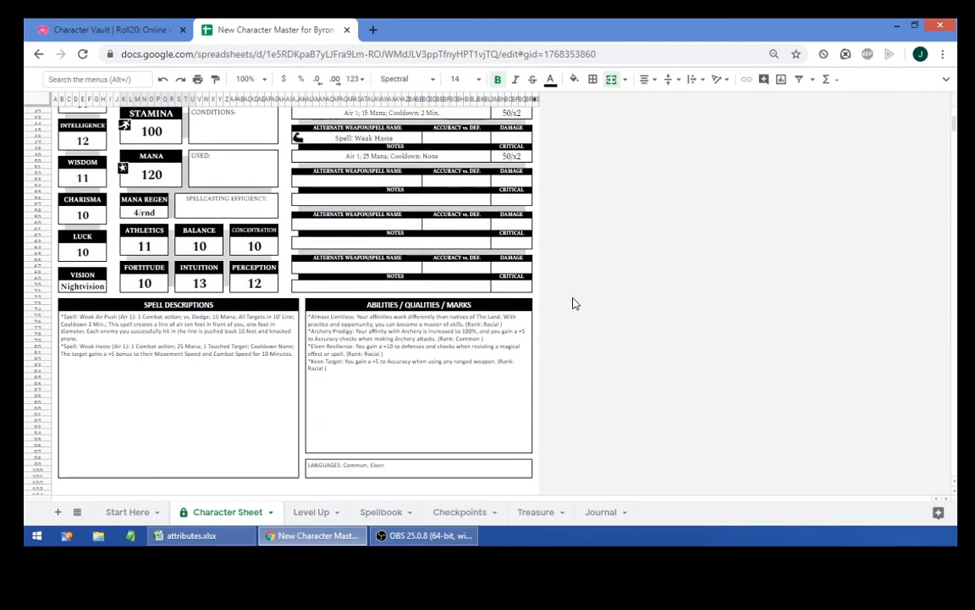
scroll(593, 301, "up", 5)
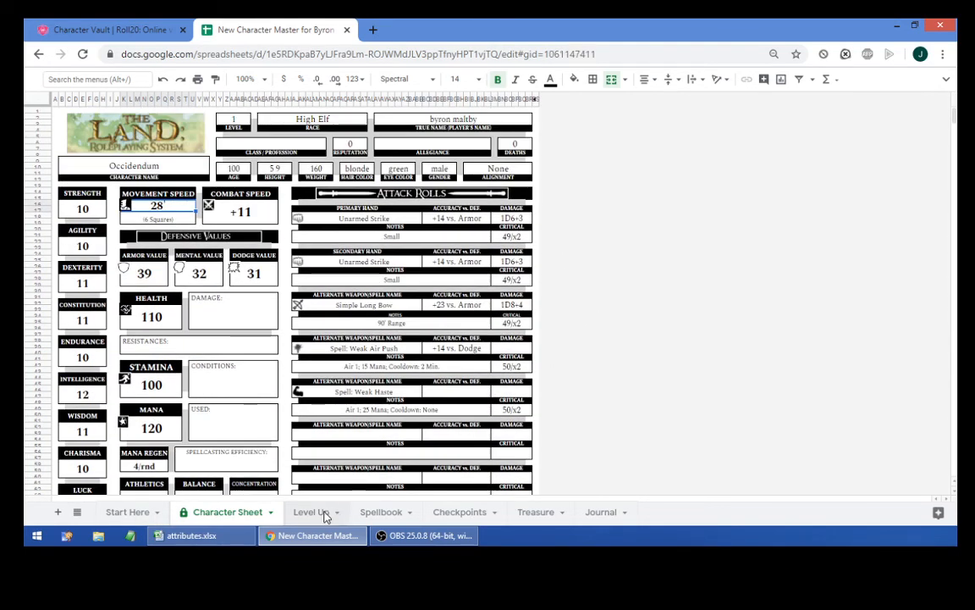
- Enter Lesser Quarantine Mask as the Head item on the Level Up sheet and check the stats on the Character Sheet
left_click(323, 513)
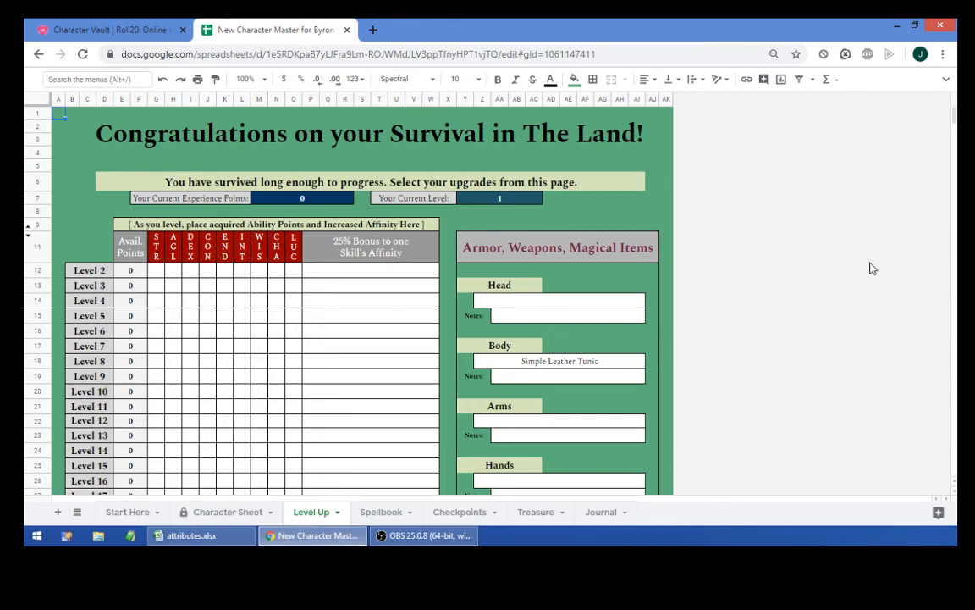
scroll(856, 268, "down", 1)
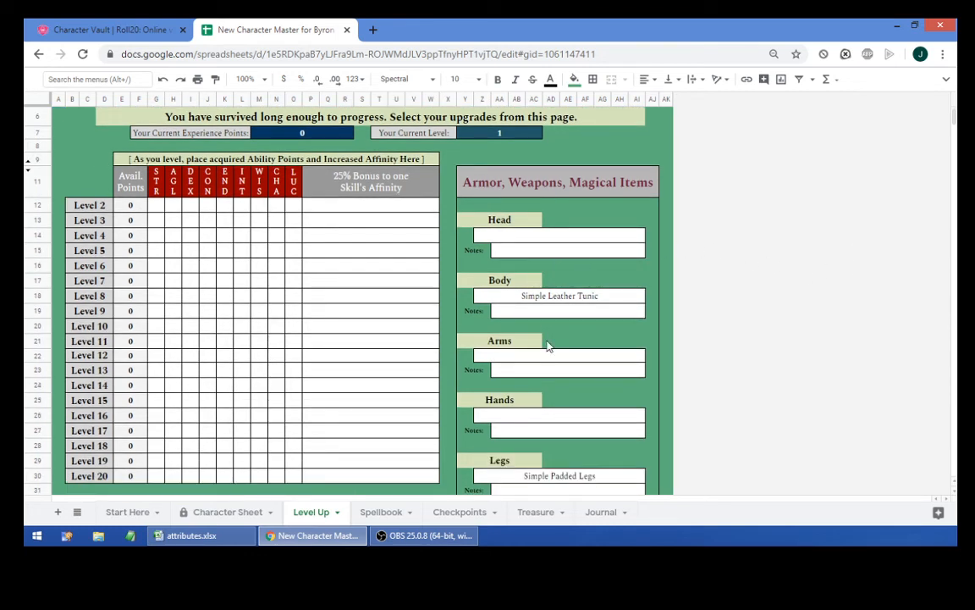
left_click(538, 240)
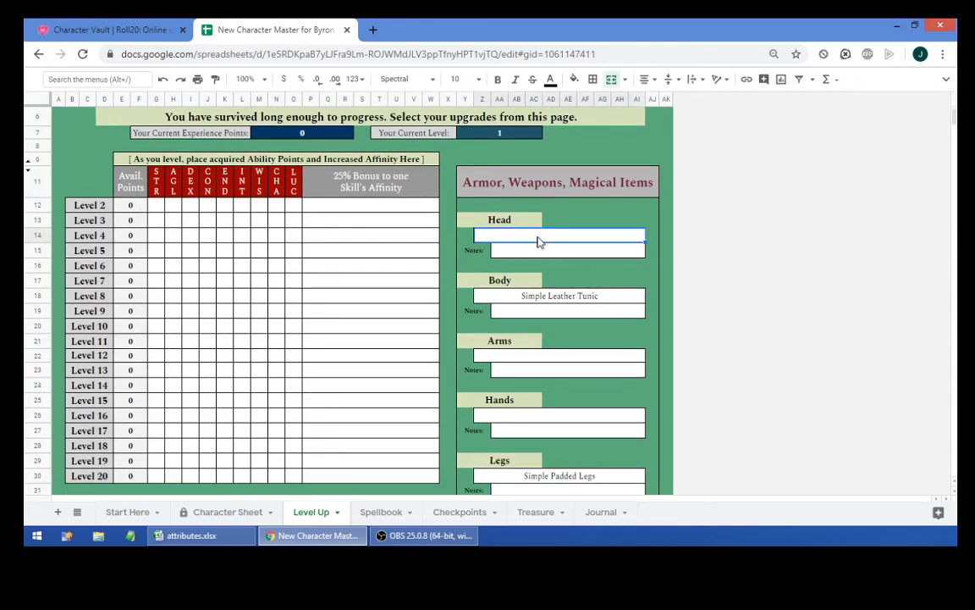
type("Lesser")
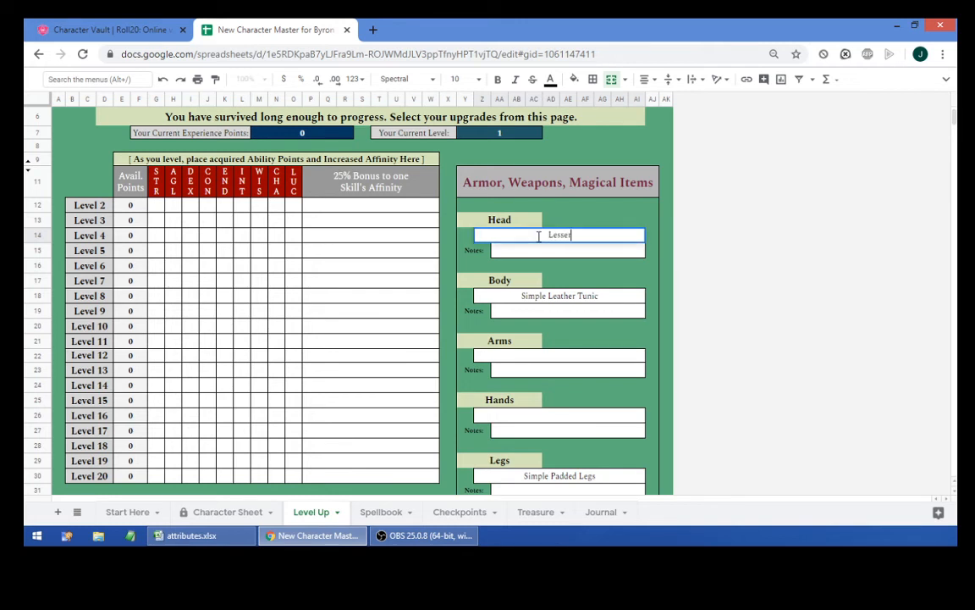
type(" Quarantine Mask")
key("Return")
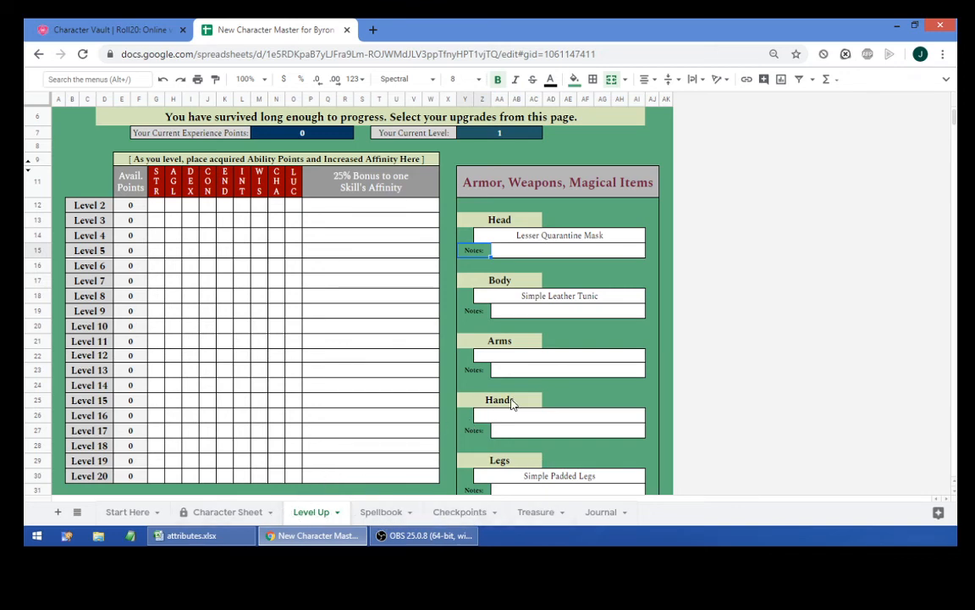
scroll(461, 364, "down", 5)
left_click(227, 513)
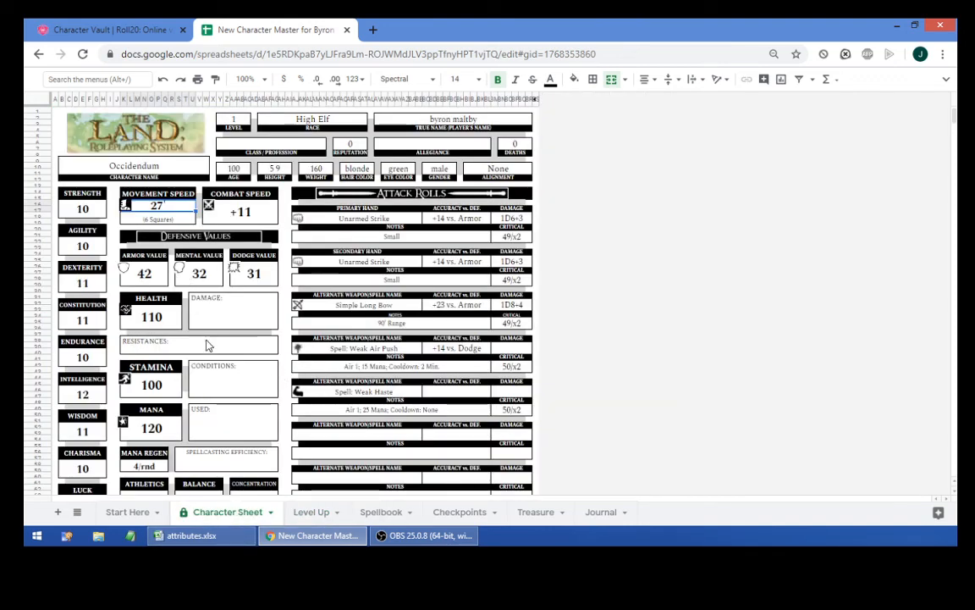
- Clear the Head item on the Level Up sheet and return to the Character Sheet to check the stats
left_click(315, 513)
scroll(573, 215, "up", 7)
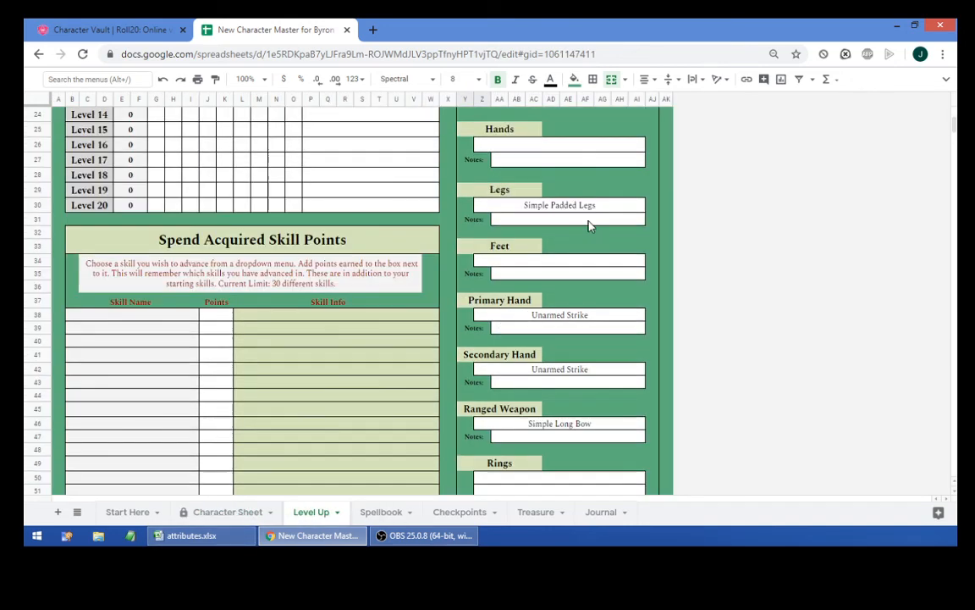
left_click(559, 146)
key("Delete")
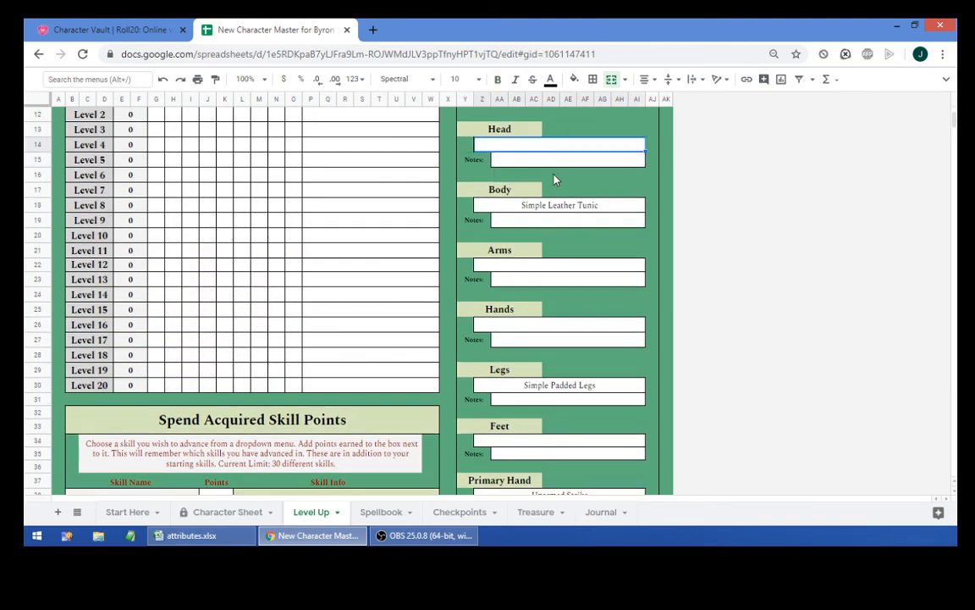
left_click(227, 512)
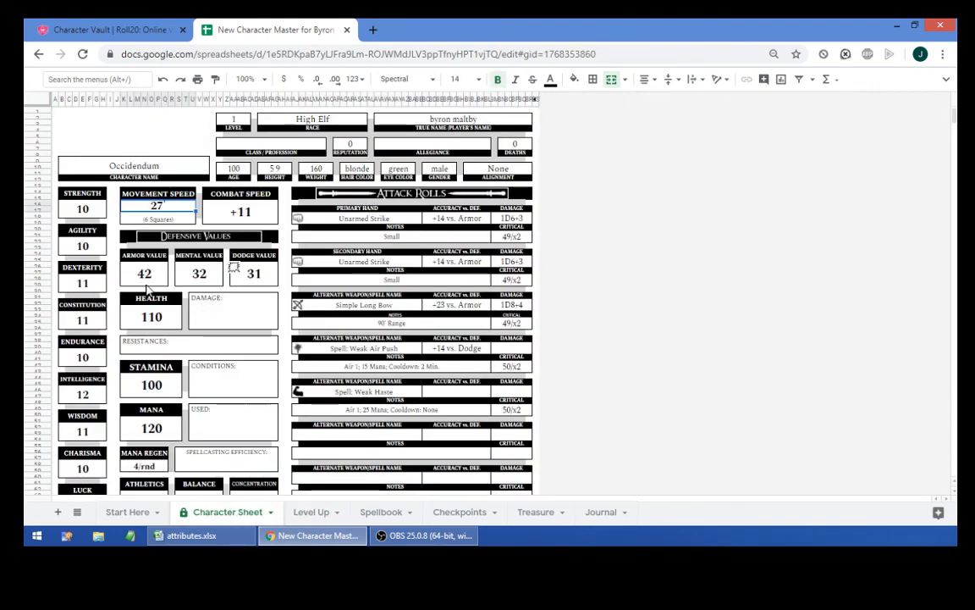
- Undo the clearing of the Head item on the Level Up sheet and check the defensive values and worn armor on the Character Sheet
left_click(311, 511)
key("ctrl+z")
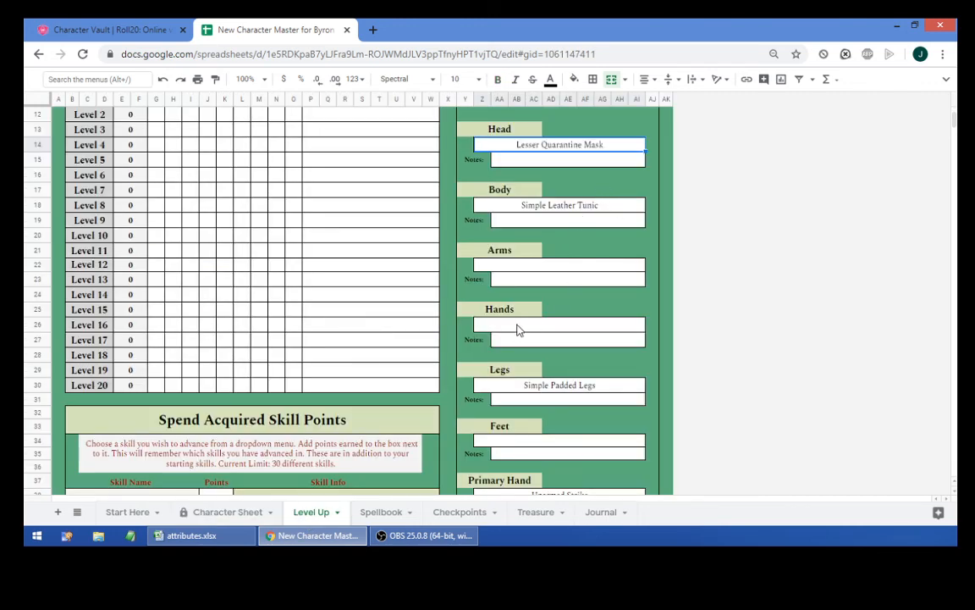
left_click(225, 512)
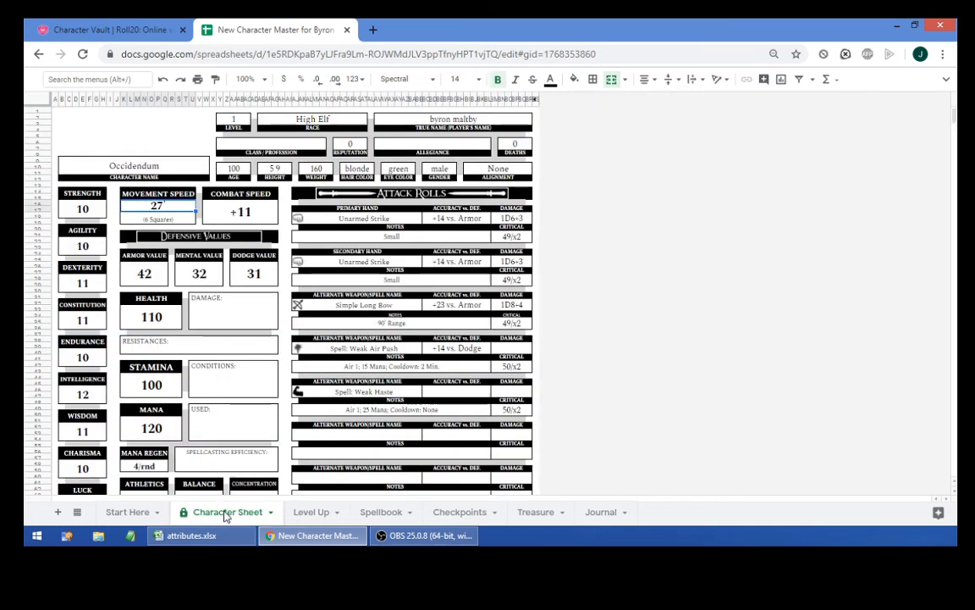
scroll(359, 379, "down", 10)
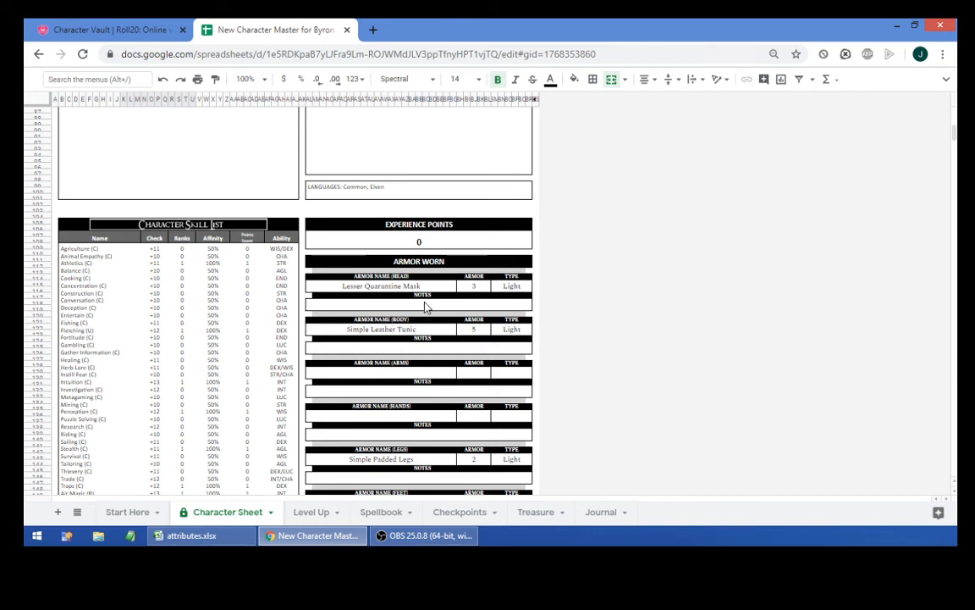
scroll(414, 303, "up", 5)
scroll(415, 303, "up", 3)
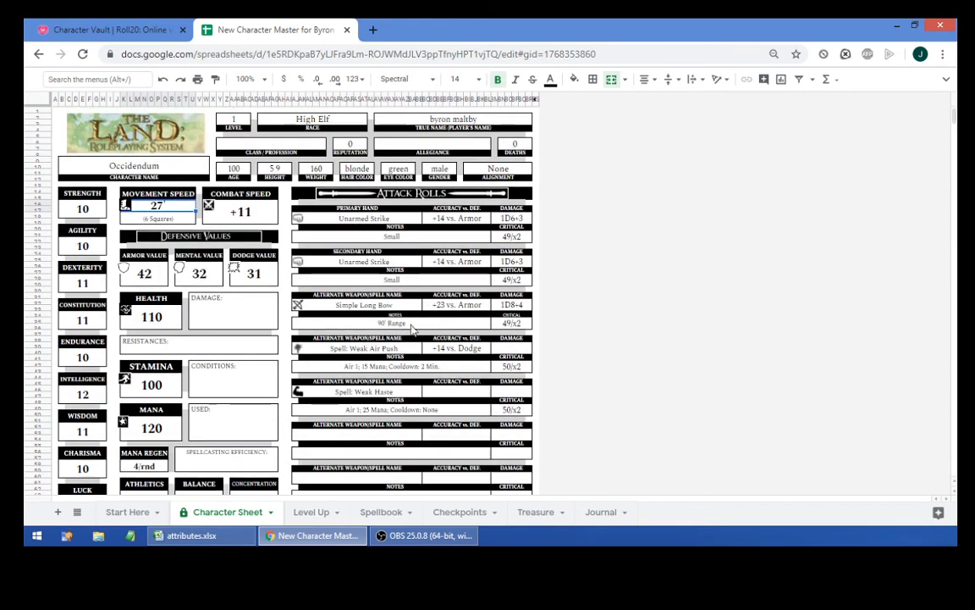
- Look through the known spells on the Spellbook sheet, the Checkpoints log and the inventory on the Treasure sheet
left_click(383, 512)
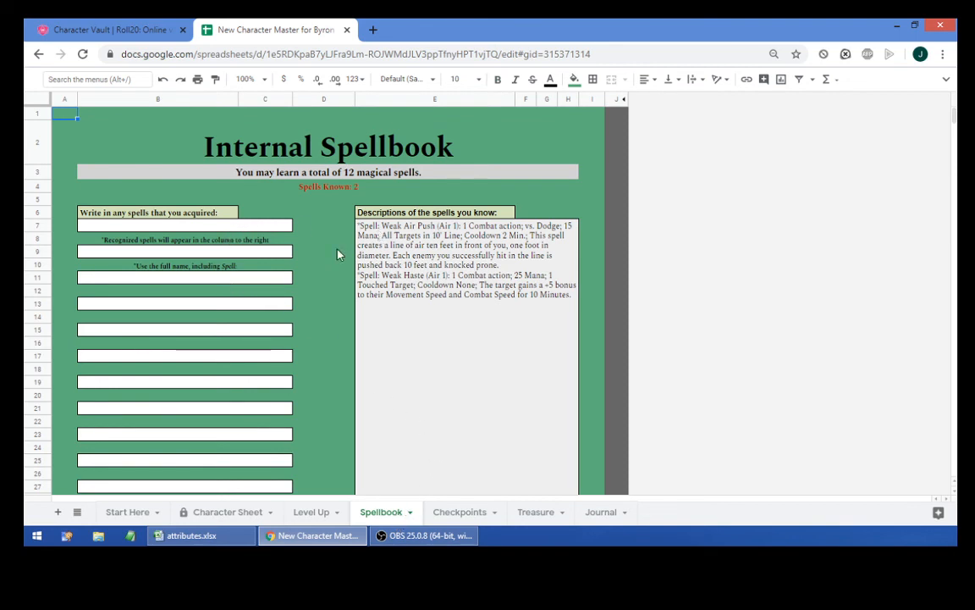
left_click(458, 514)
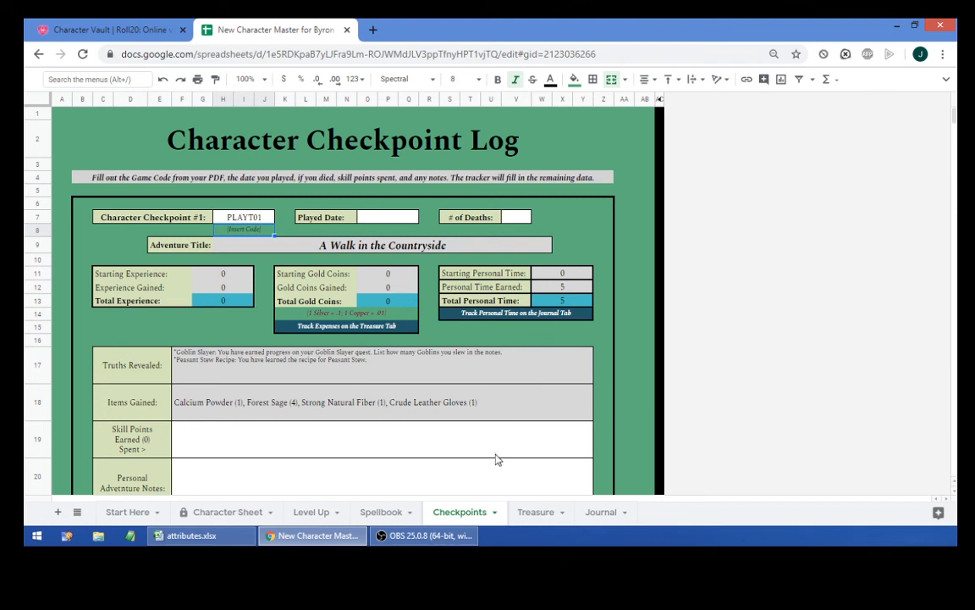
left_click(534, 513)
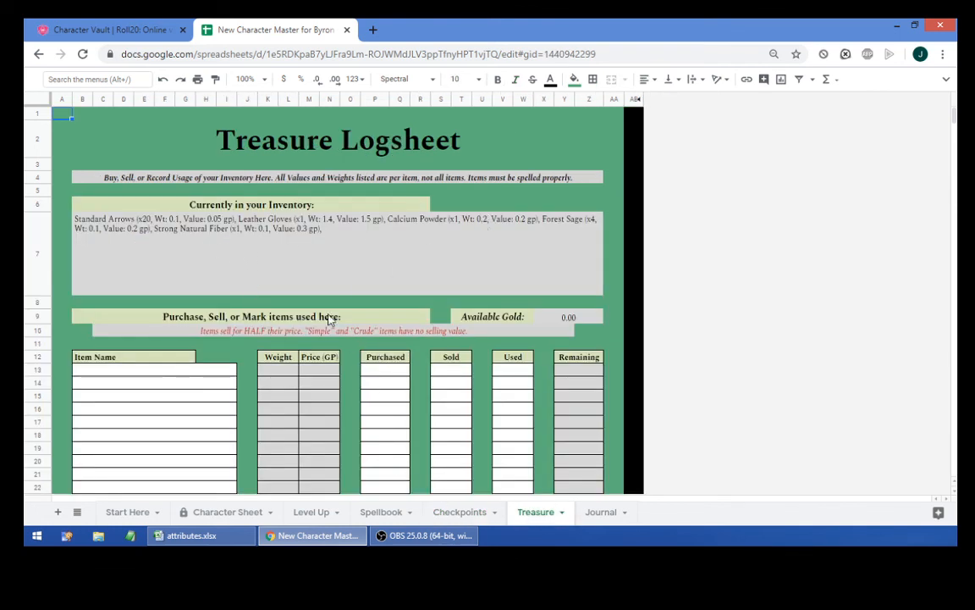
- Record the sale of 1 Calcium Powder in the first item row of the Treasure Logsheet
left_click(196, 372)
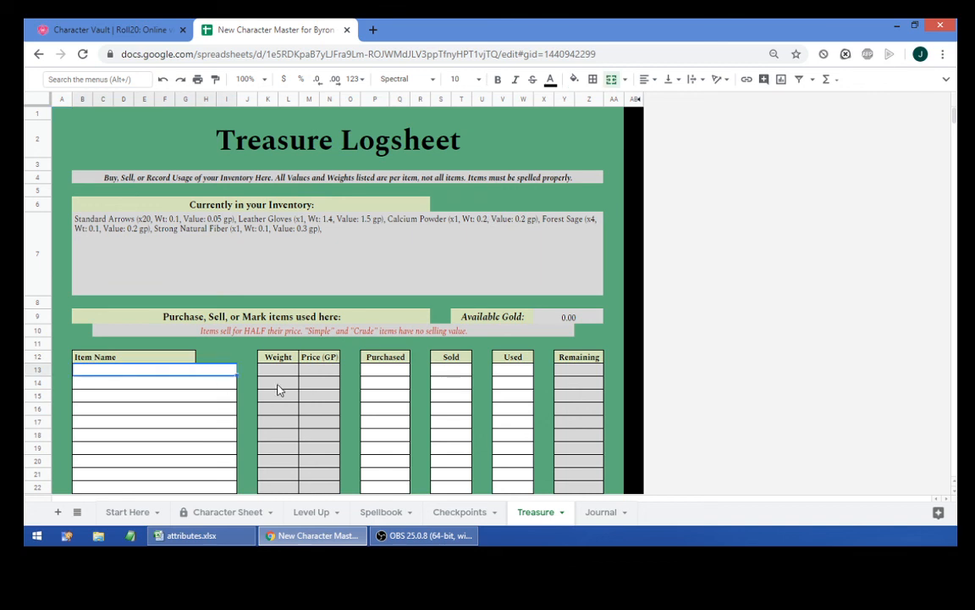
type("Calcium Pow")
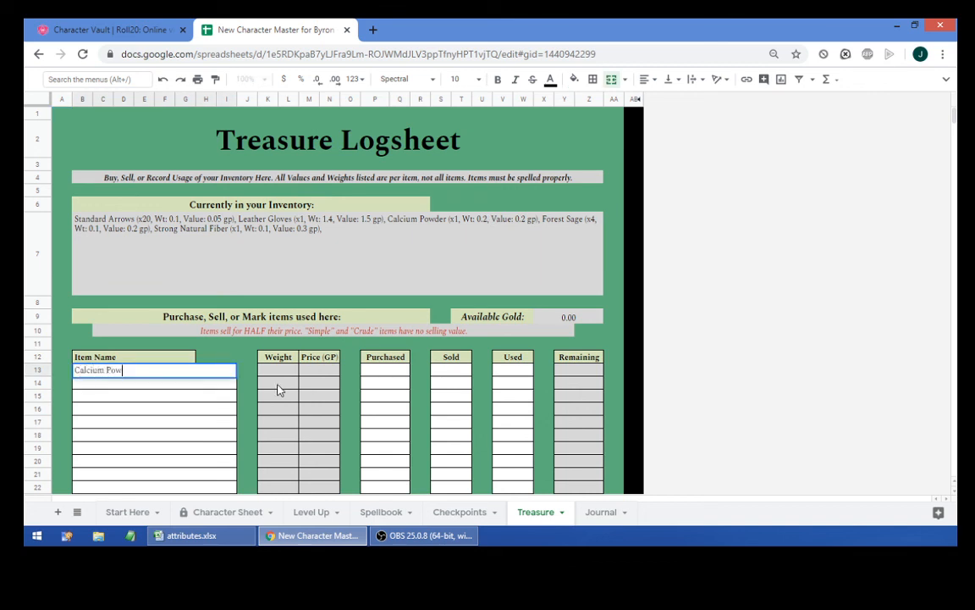
type("der")
key("Tab")
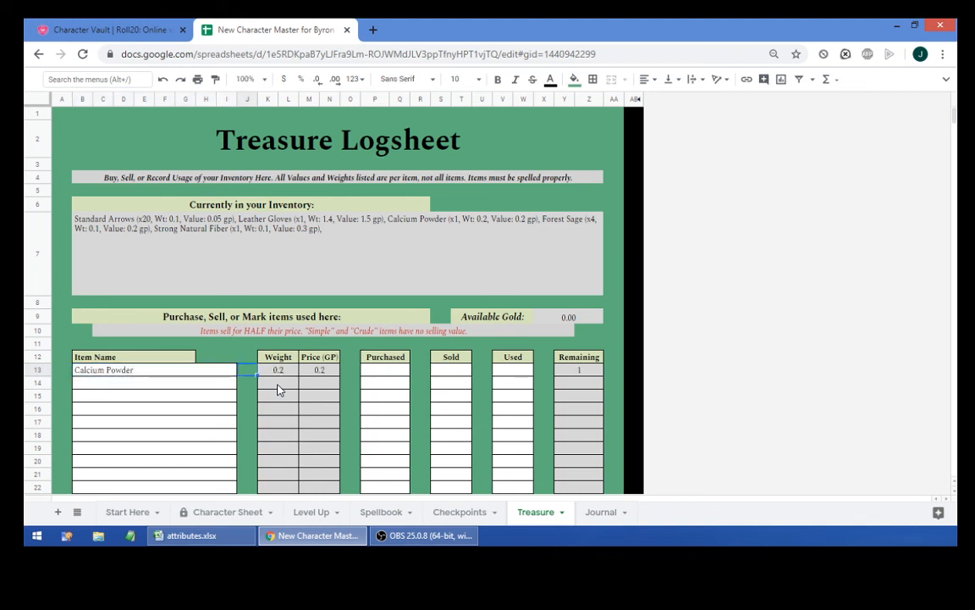
key("Tab")
key("Tab")
key("Tab")
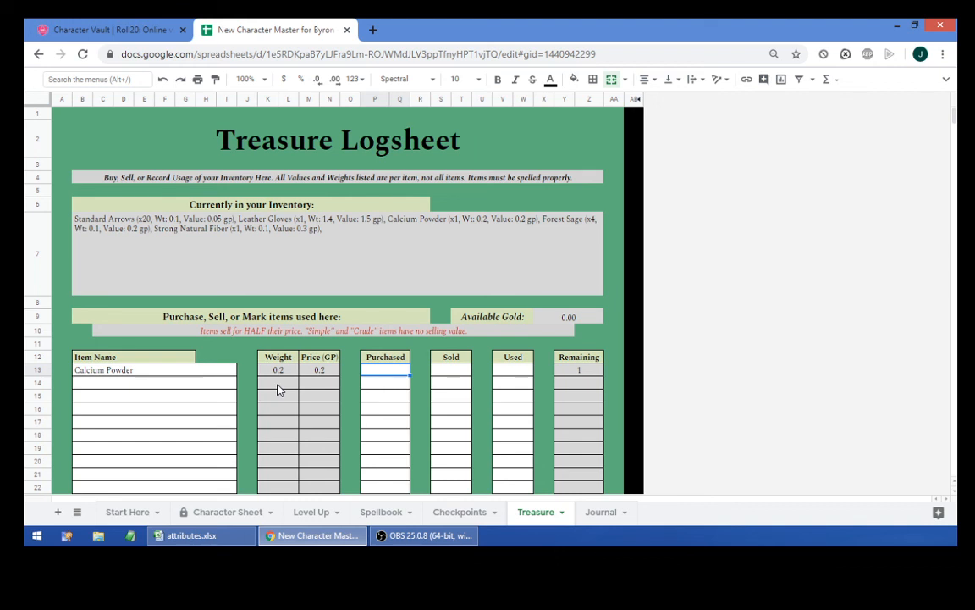
key("Tab")
type("1")
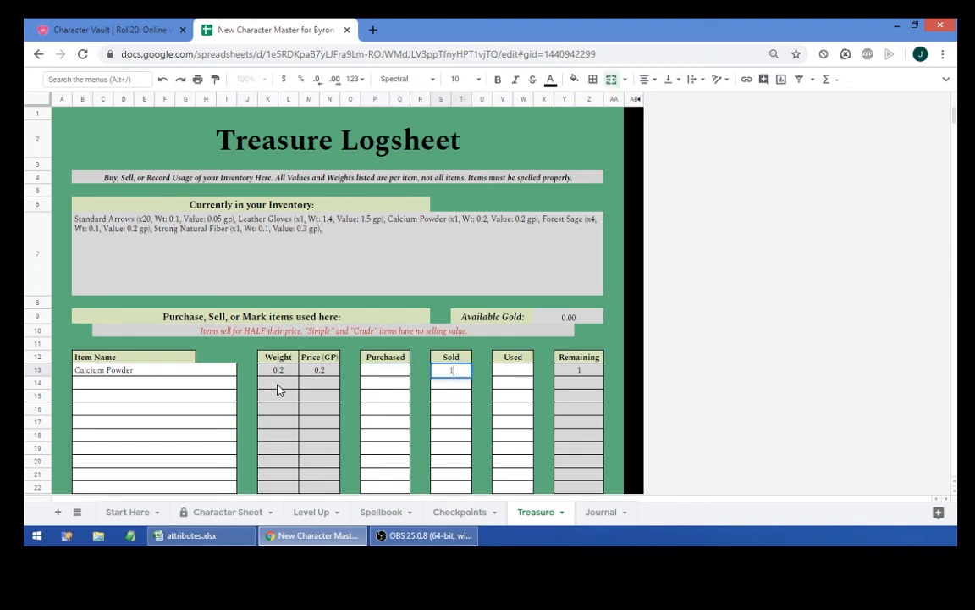
key("Tab")
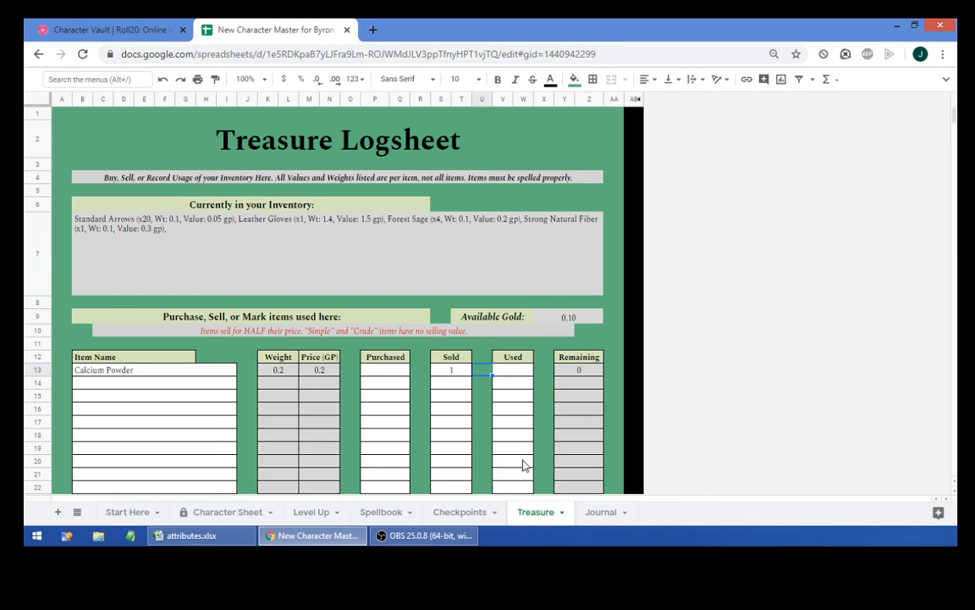
- Look over the crafting and personal time fields on the Journal sheet and return to the Start Here sheet
left_click(589, 513)
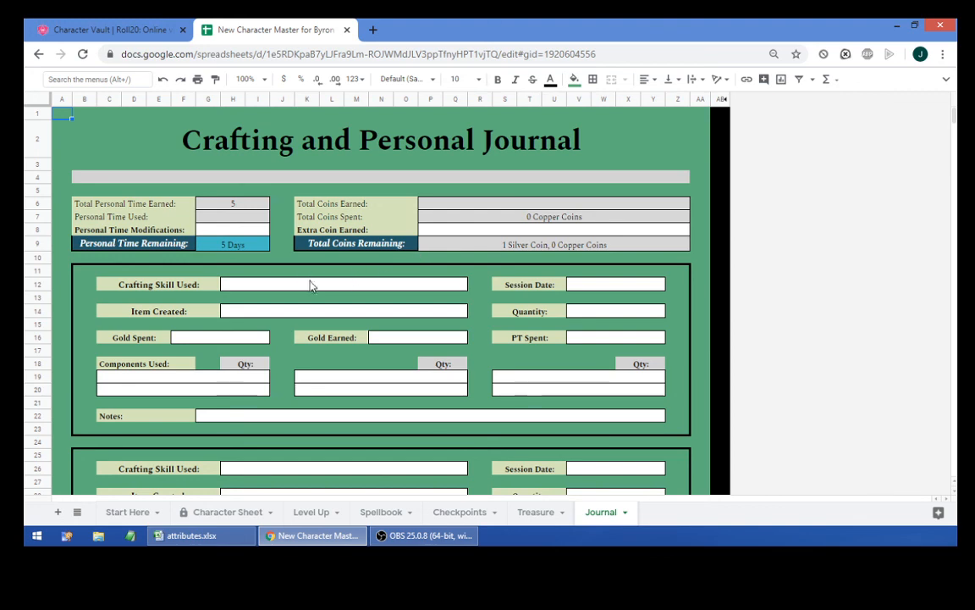
left_click(134, 512)
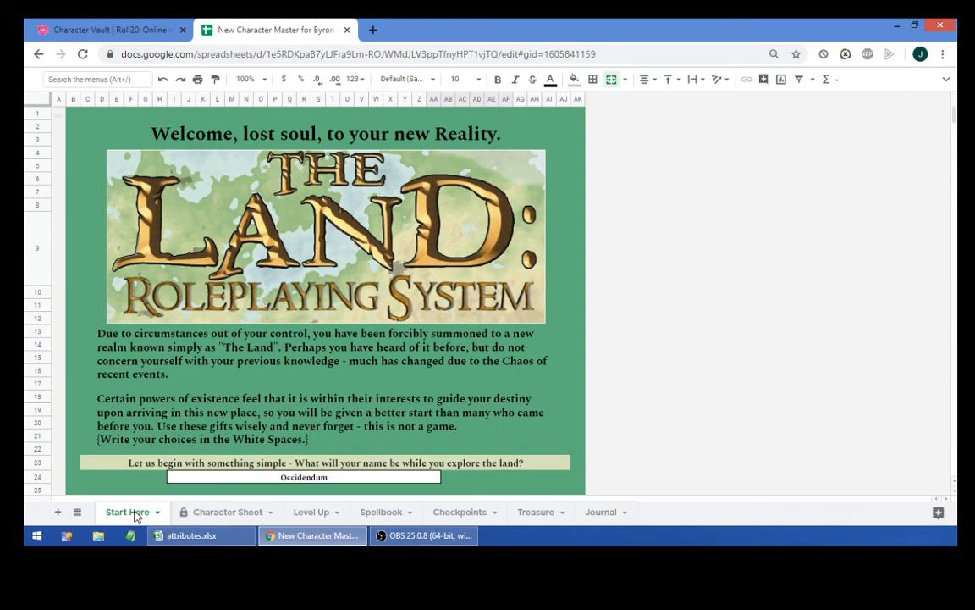